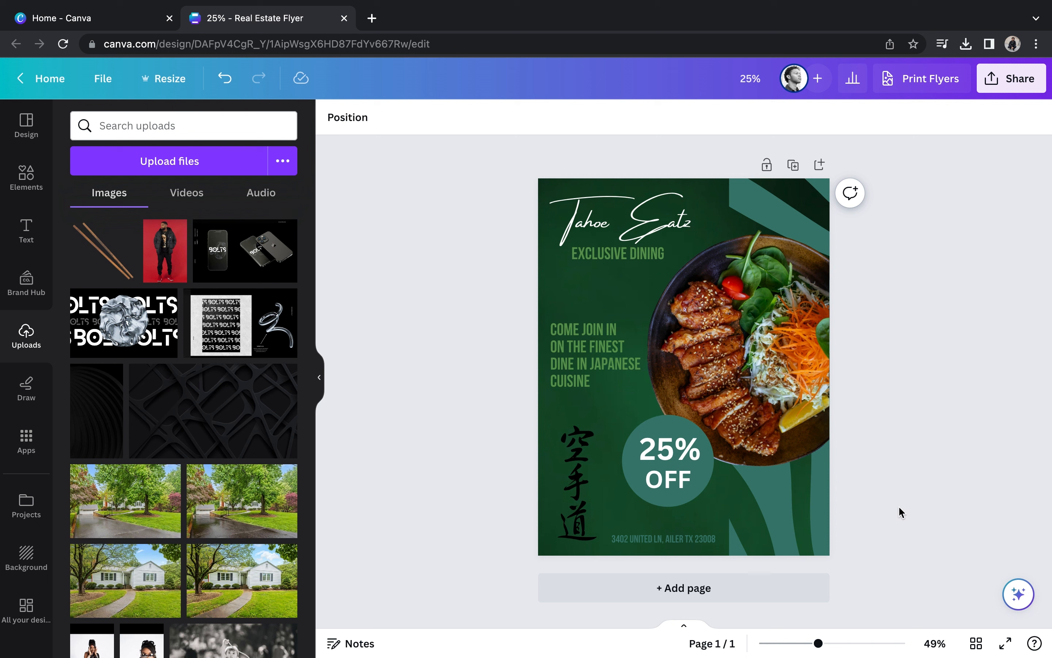
Add a second page to the flyer and remove its light green background
{"action": "left_click", "coordinate": [725, 596]}
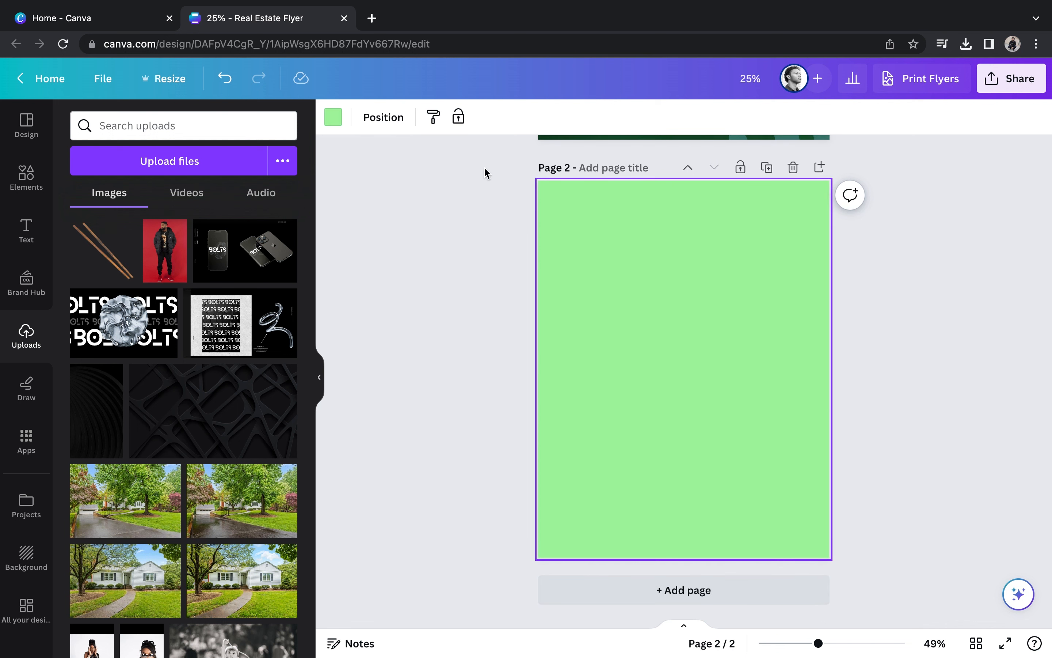
{"action": "key", "text": "Delete"}
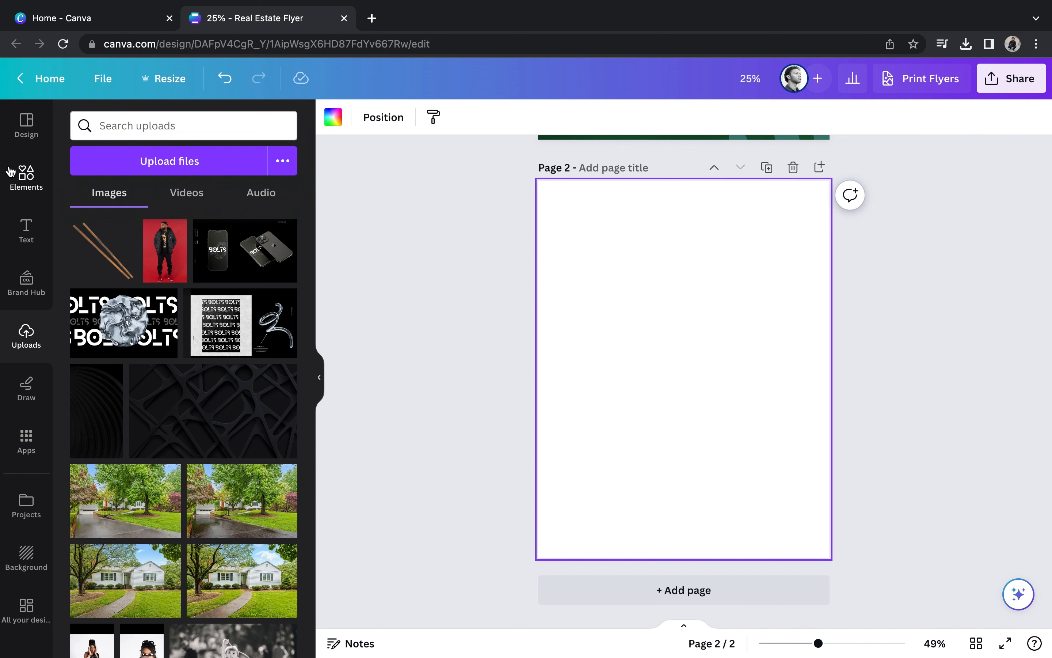
Search the elements for "patterns" and narrow the results to graphics
{"action": "left_click", "coordinate": [27, 177]}
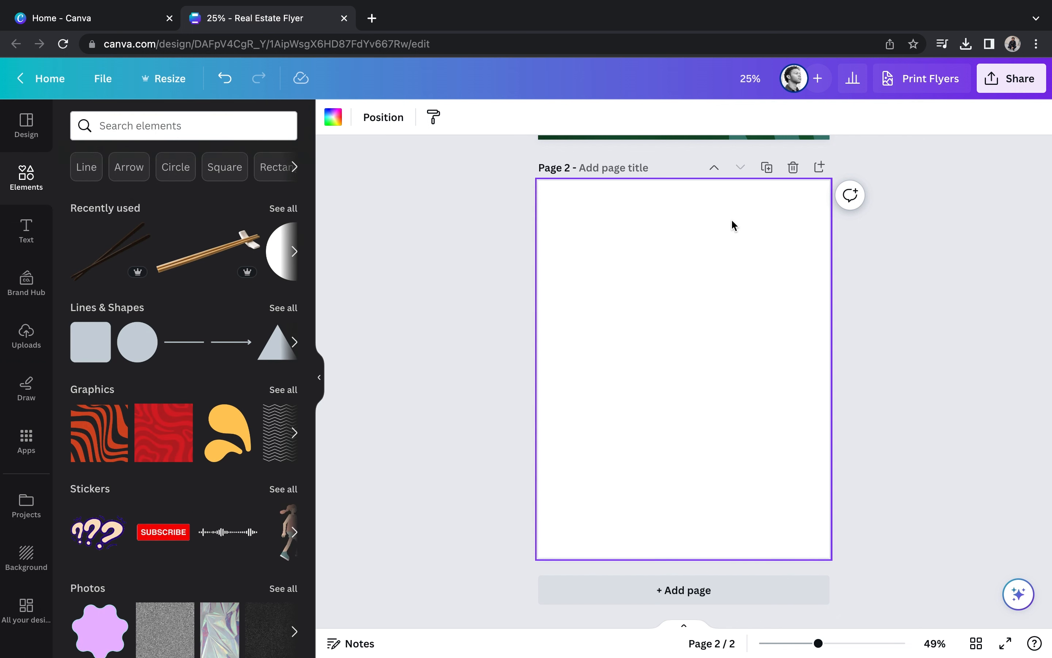
{"action": "left_click", "coordinate": [138, 125]}
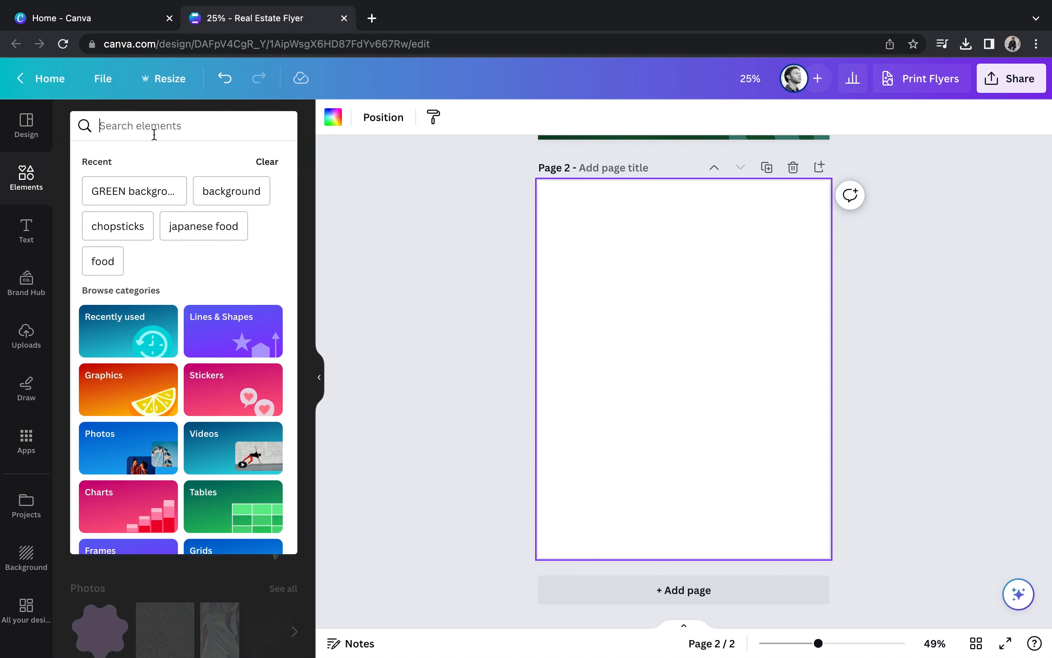
{"action": "type", "text": "patterns"}
{"action": "key", "text": "Return"}
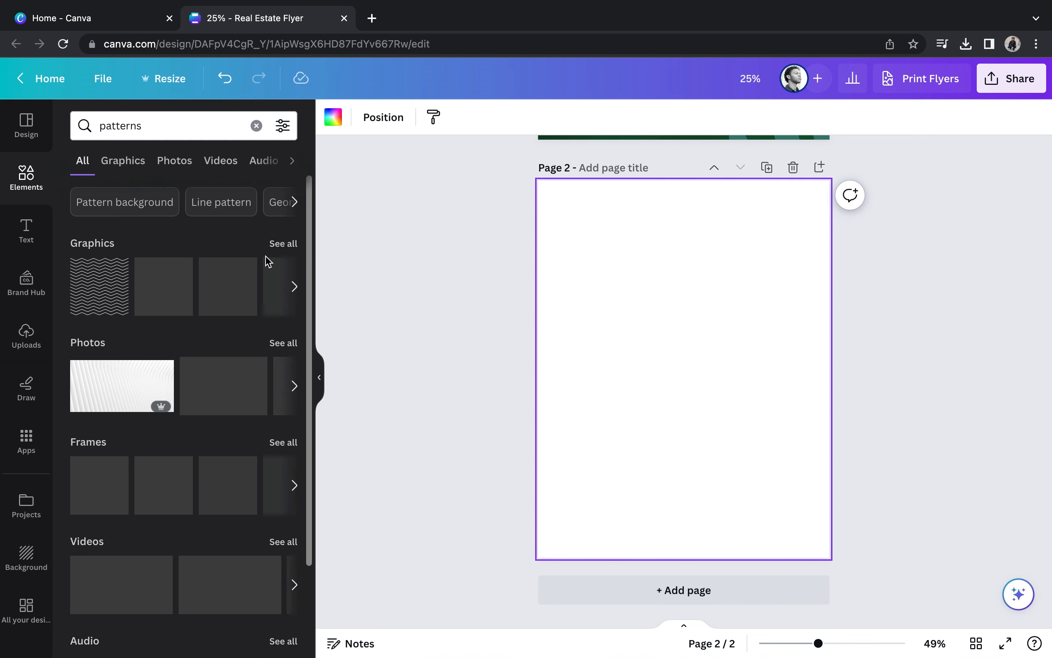
{"action": "scroll", "coordinate": [239, 359], "scroll_direction": "down", "scroll_amount": 3}
{"action": "scroll", "coordinate": [238, 359], "scroll_direction": "up", "scroll_amount": 3}
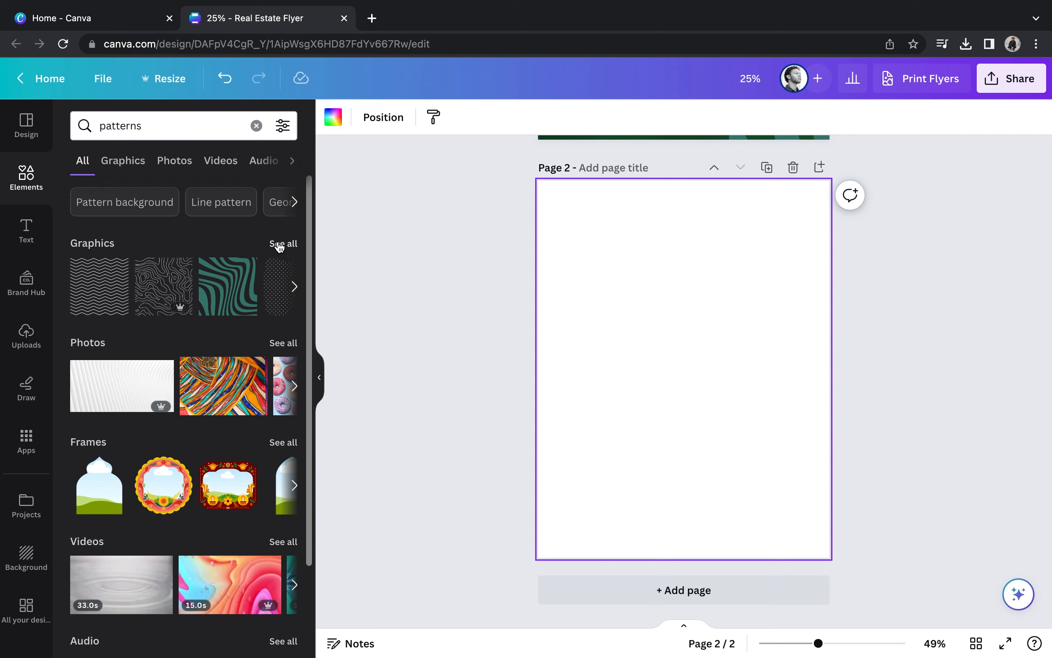
{"action": "left_click", "coordinate": [279, 247]}
{"action": "left_click", "coordinate": [173, 162]}
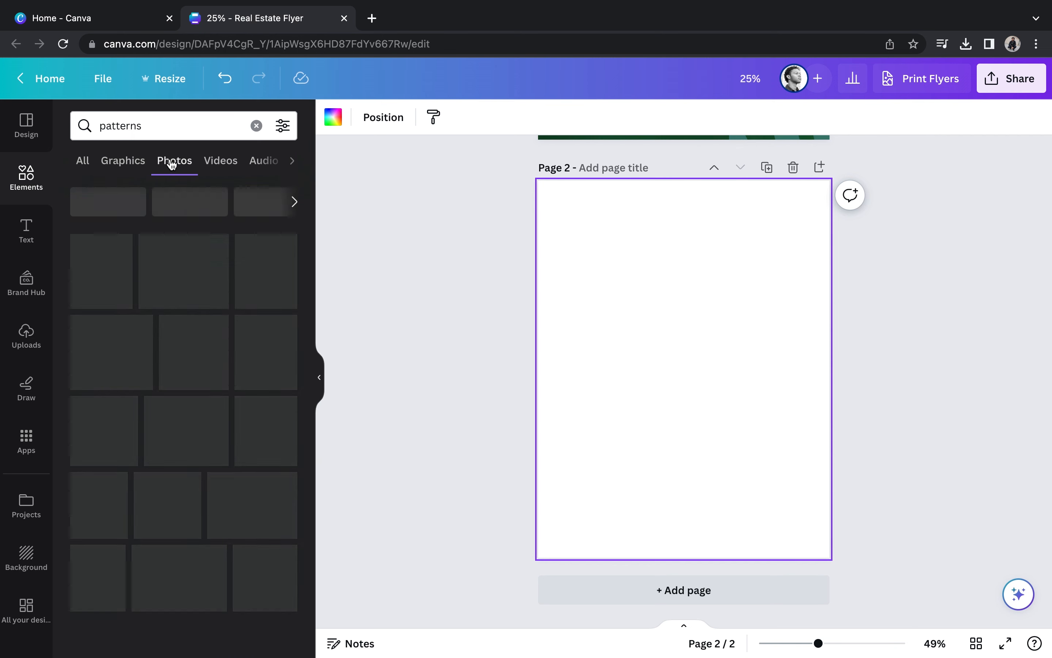
{"action": "left_click", "coordinate": [127, 161]}
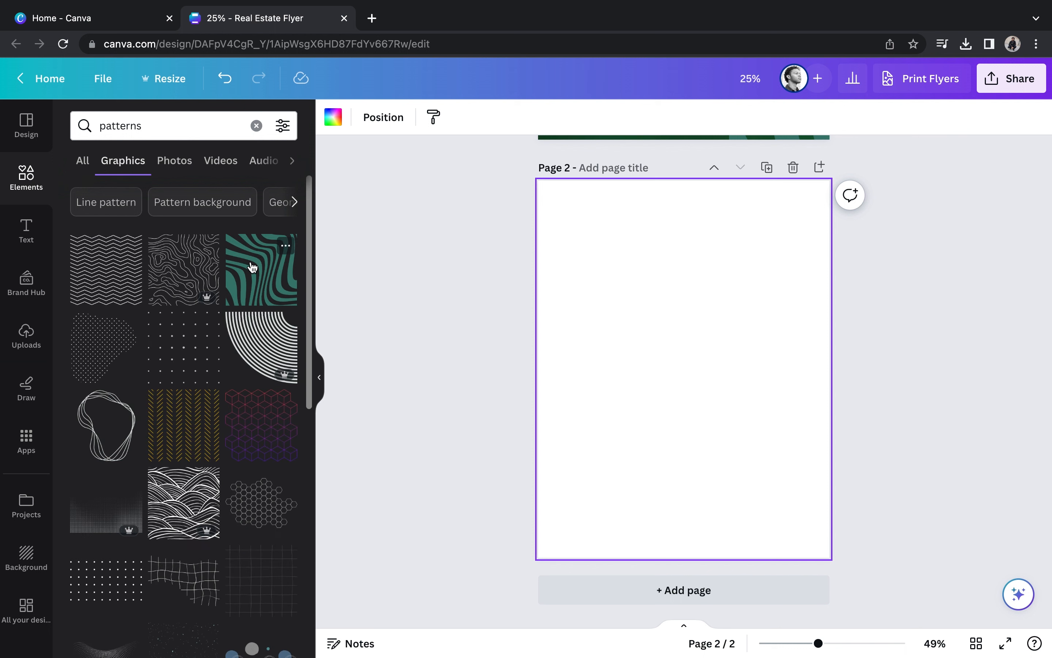
Add the green wavy stripe pattern to page 2, enlarged to full page height and covering roughly the right third of the page
{"action": "left_click", "coordinate": [252, 266]}
{"action": "left_click_drag", "start_coordinate": [742, 425], "coordinate": [875, 575]}
{"action": "left_click_drag", "start_coordinate": [627, 310], "coordinate": [489, 160]}
{"action": "left_click_drag", "start_coordinate": [748, 322], "coordinate": [937, 315]}
{"action": "left_click", "coordinate": [513, 376]}
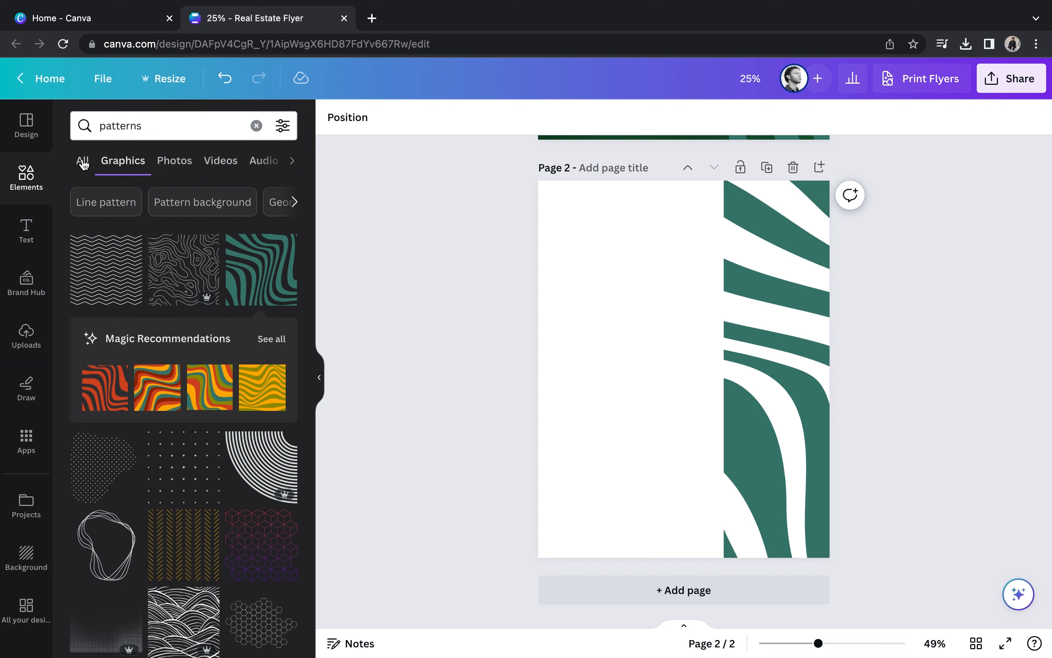
Search the elements for "japanese food" and narrow the results to photos
{"action": "left_click", "coordinate": [30, 178]}
{"action": "left_click", "coordinate": [145, 126]}
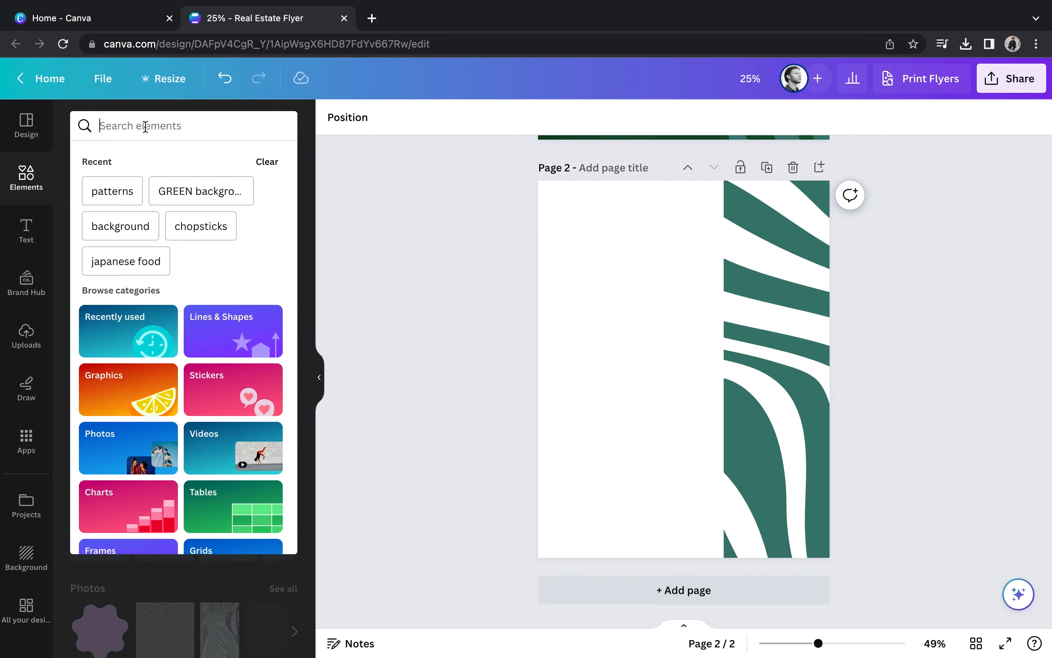
{"action": "type", "text": "foo"}
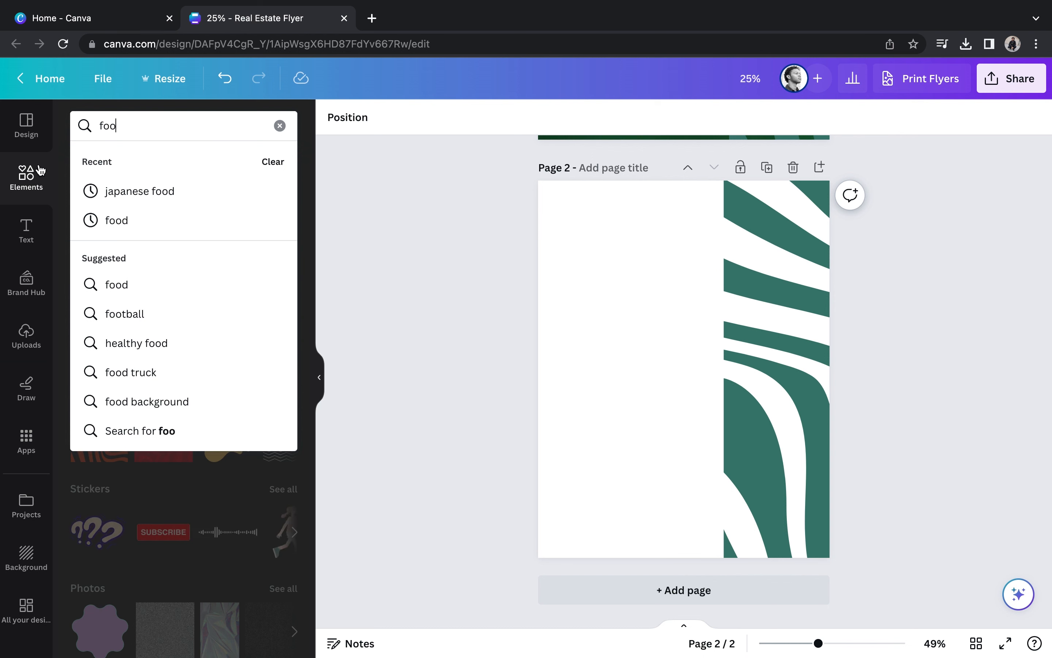
{"action": "left_click", "coordinate": [138, 195]}
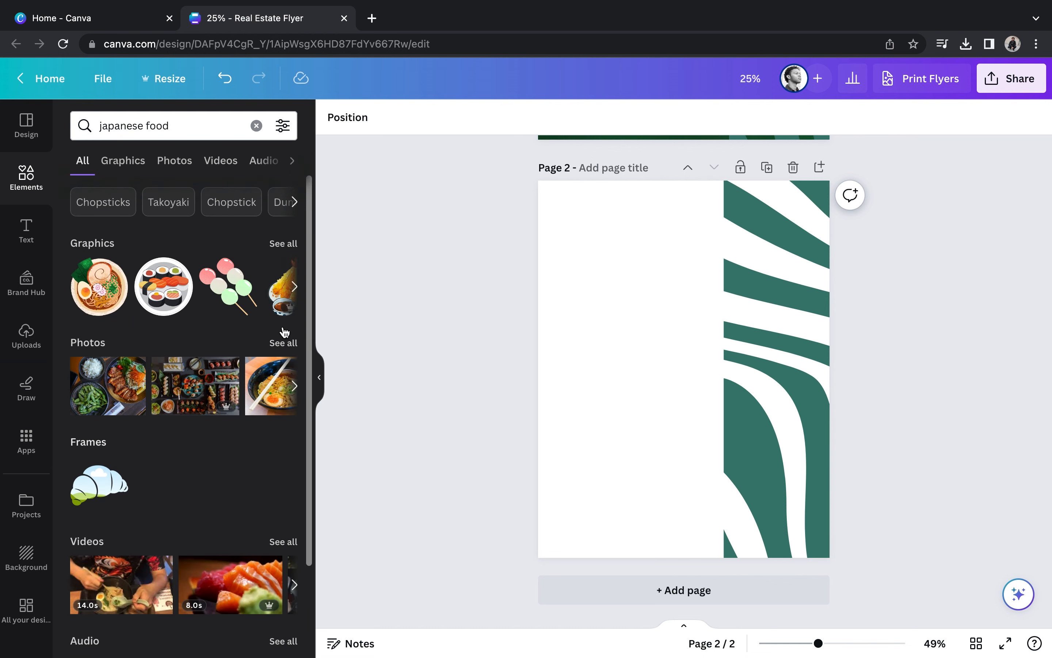
{"action": "left_click", "coordinate": [173, 162]}
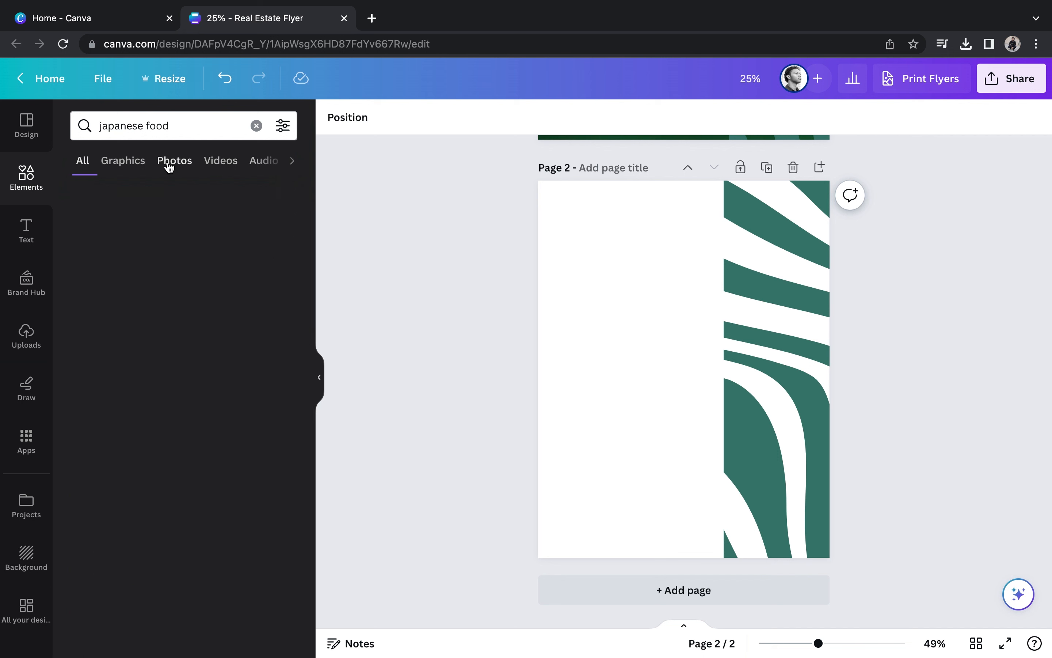
{"action": "left_click", "coordinate": [127, 162]}
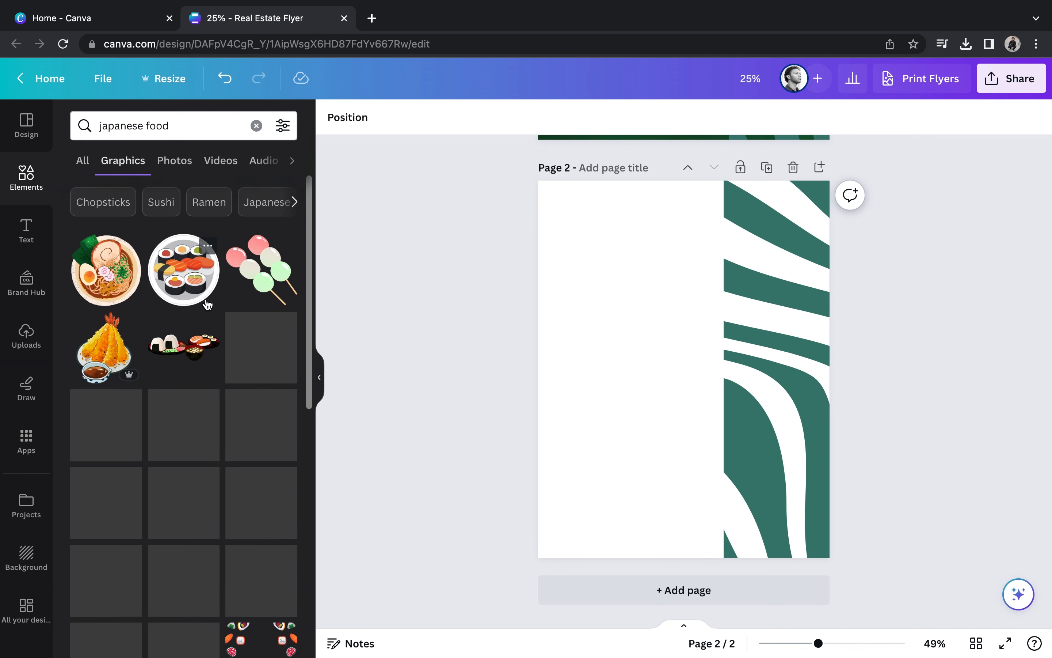
{"action": "left_click", "coordinate": [173, 160]}
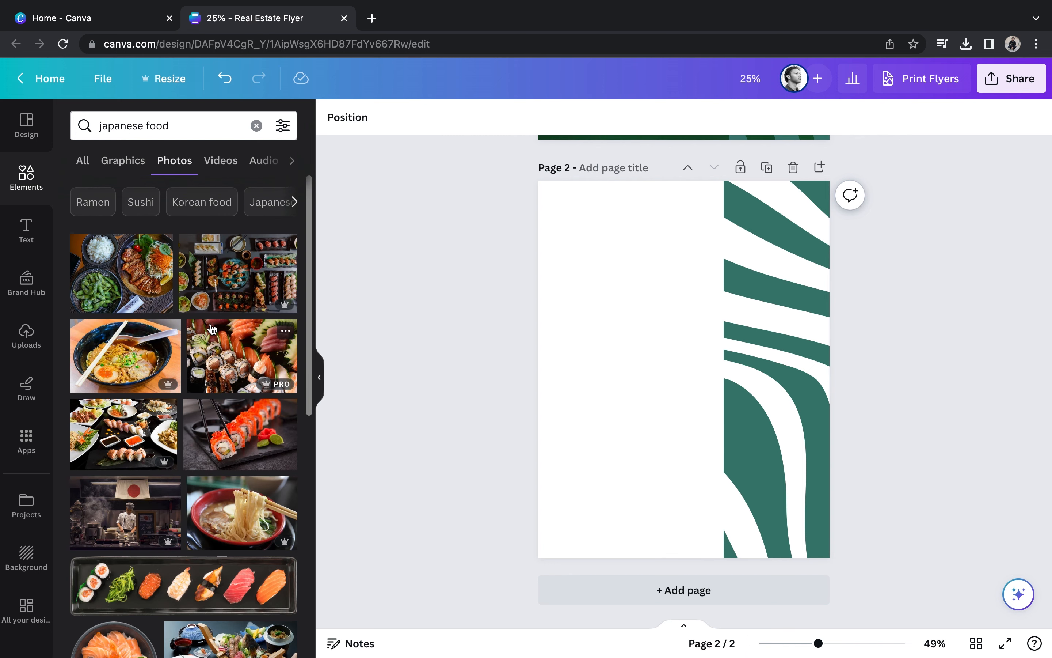
Find the cut-out photo of the round salmon bowl with cucumber and add it to page 2
{"action": "scroll", "coordinate": [212, 330], "scroll_direction": "down", "scroll_amount": 10}
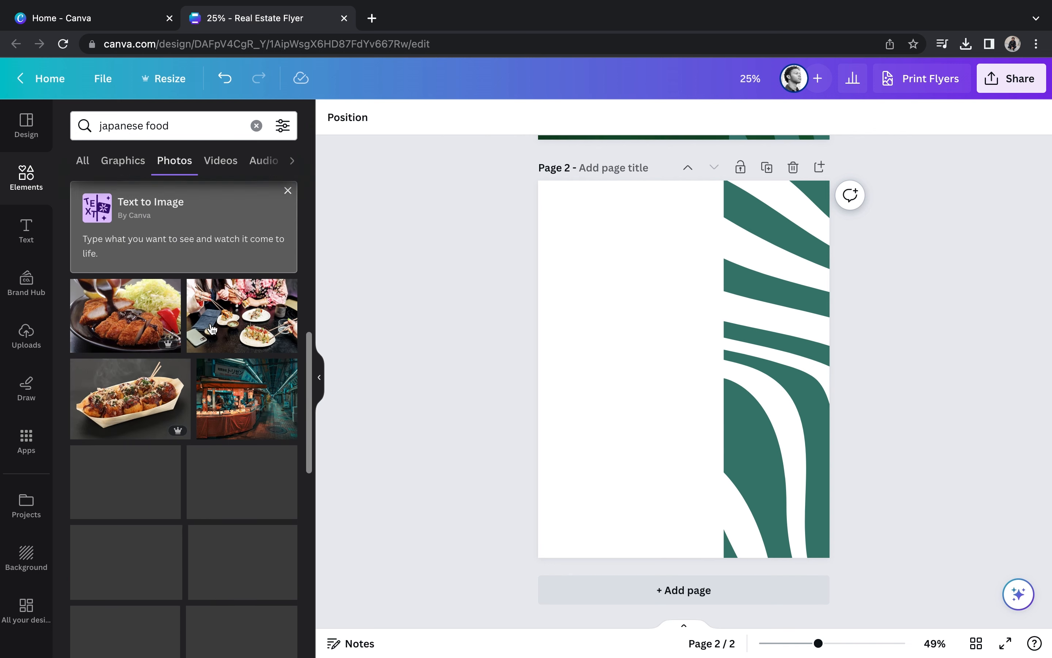
{"action": "scroll", "coordinate": [212, 329], "scroll_direction": "down", "scroll_amount": 10}
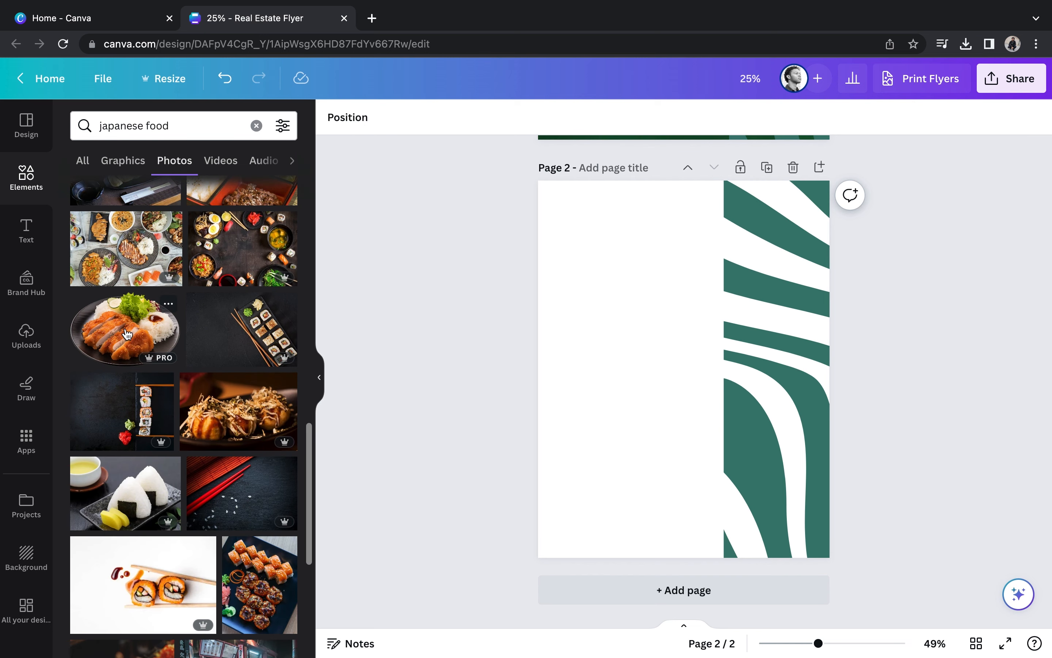
{"action": "scroll", "coordinate": [138, 340], "scroll_direction": "up", "scroll_amount": 5}
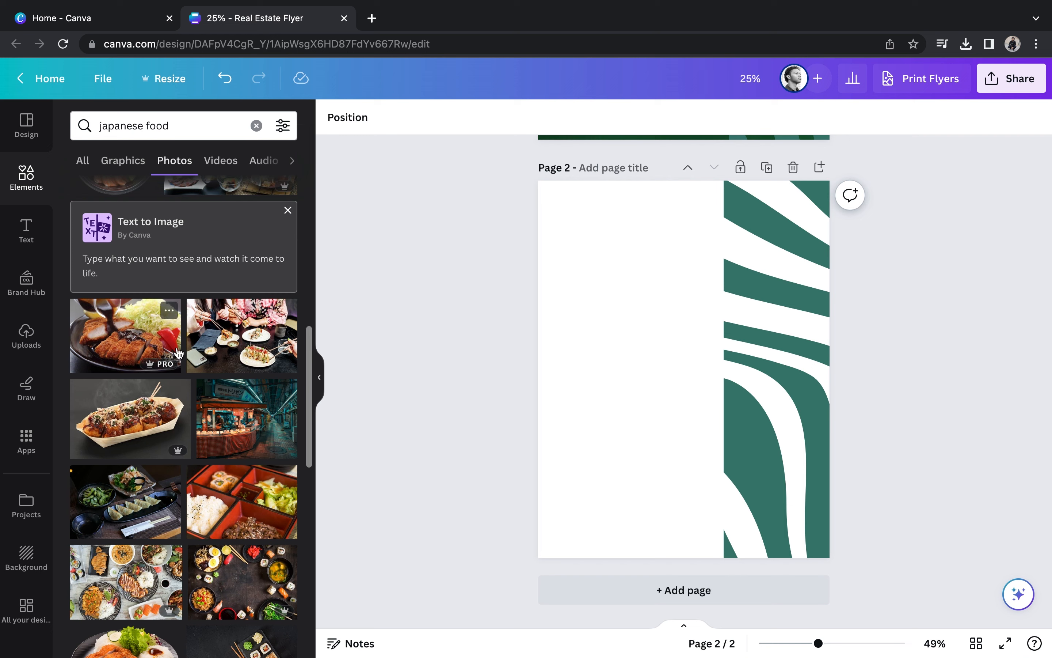
{"action": "scroll", "coordinate": [178, 353], "scroll_direction": "up", "scroll_amount": 1}
{"action": "left_click", "coordinate": [112, 281]}
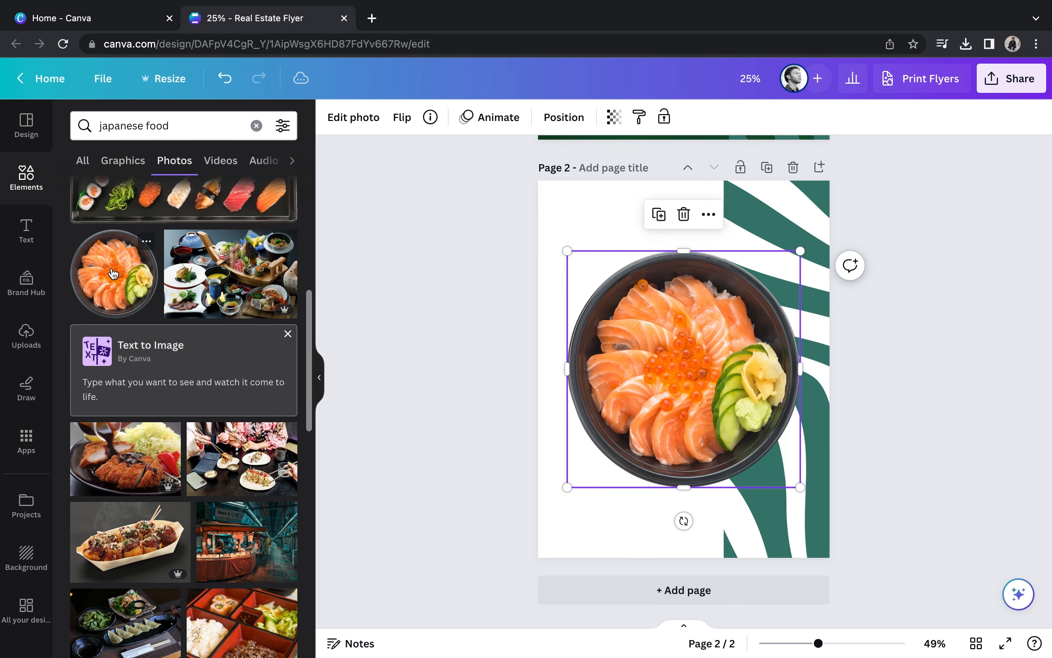
Resize the salmon bowl and place it over the stripe pattern, slightly above mid-page, partly running off the page's right edge
{"action": "left_click_drag", "start_coordinate": [567, 251], "coordinate": [652, 329]}
{"action": "left_click_drag", "start_coordinate": [714, 404], "coordinate": [707, 362]}
{"action": "left_click_drag", "start_coordinate": [641, 285], "coordinate": [585, 233]}
{"action": "left_click_drag", "start_coordinate": [666, 319], "coordinate": [738, 349]}
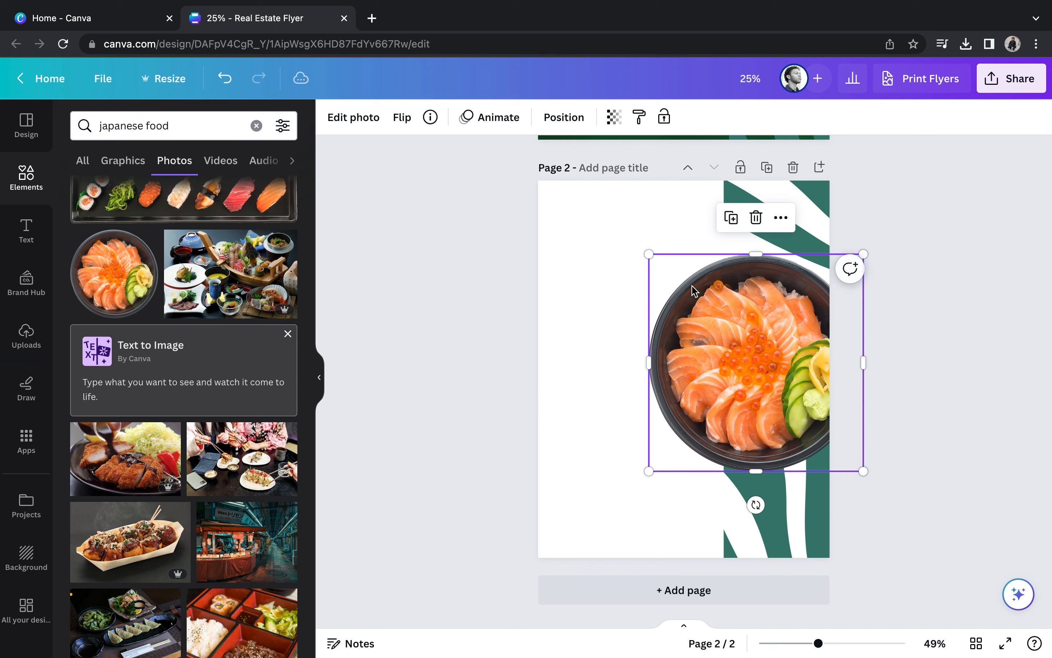
{"action": "left_click_drag", "start_coordinate": [649, 253], "coordinate": [614, 222]}
{"action": "left_click_drag", "start_coordinate": [742, 333], "coordinate": [761, 350]}
{"action": "left_click", "coordinate": [929, 377]}
{"action": "left_click_drag", "start_coordinate": [692, 413], "coordinate": [692, 399]}
{"action": "left_click", "coordinate": [933, 400]}
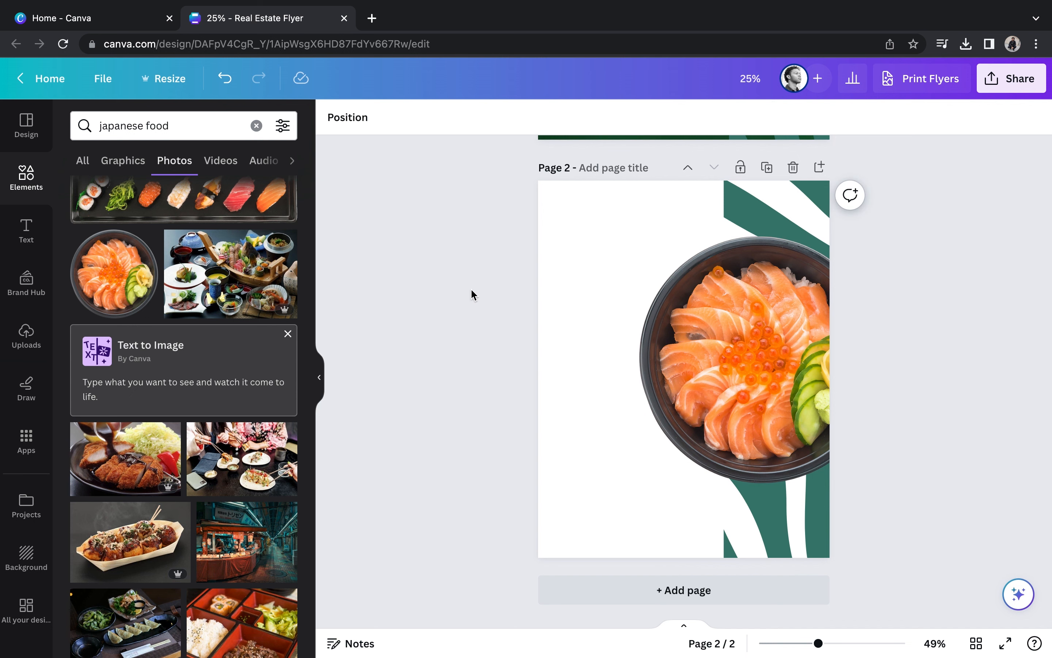
Add a circle from the Lines & Shapes collection to page 2
{"action": "left_click", "coordinate": [31, 180]}
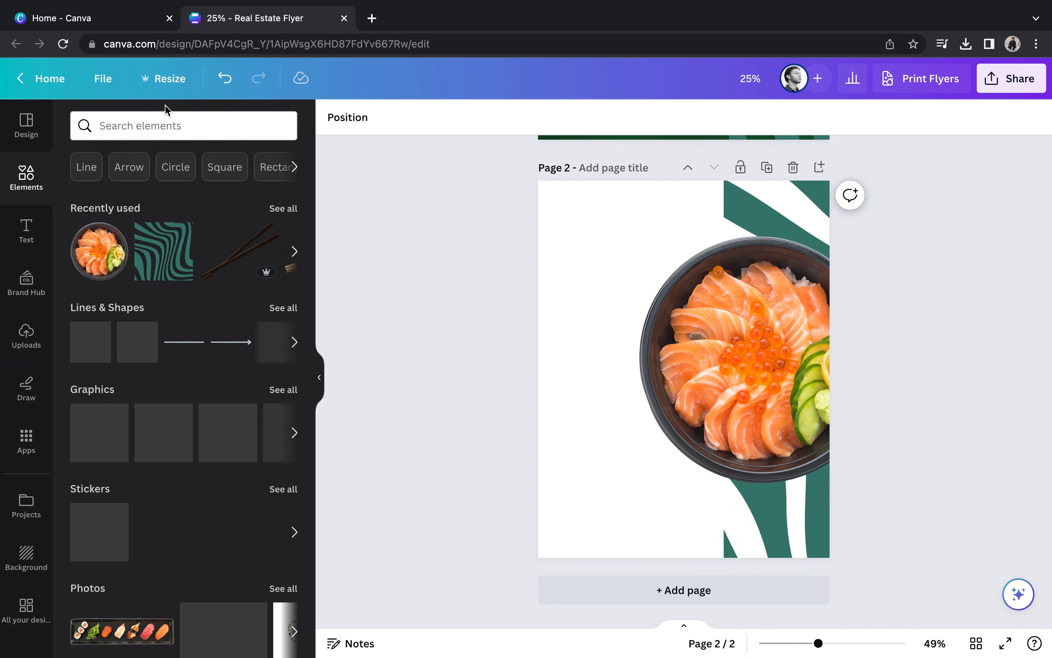
{"action": "left_click", "coordinate": [191, 126]}
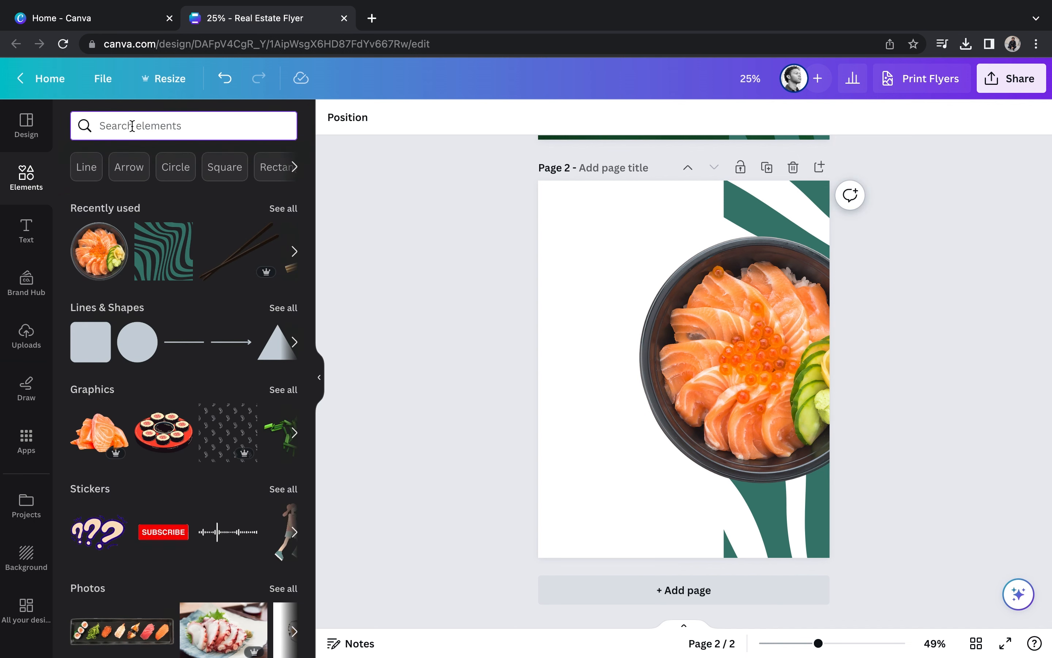
{"action": "left_click", "coordinate": [30, 174]}
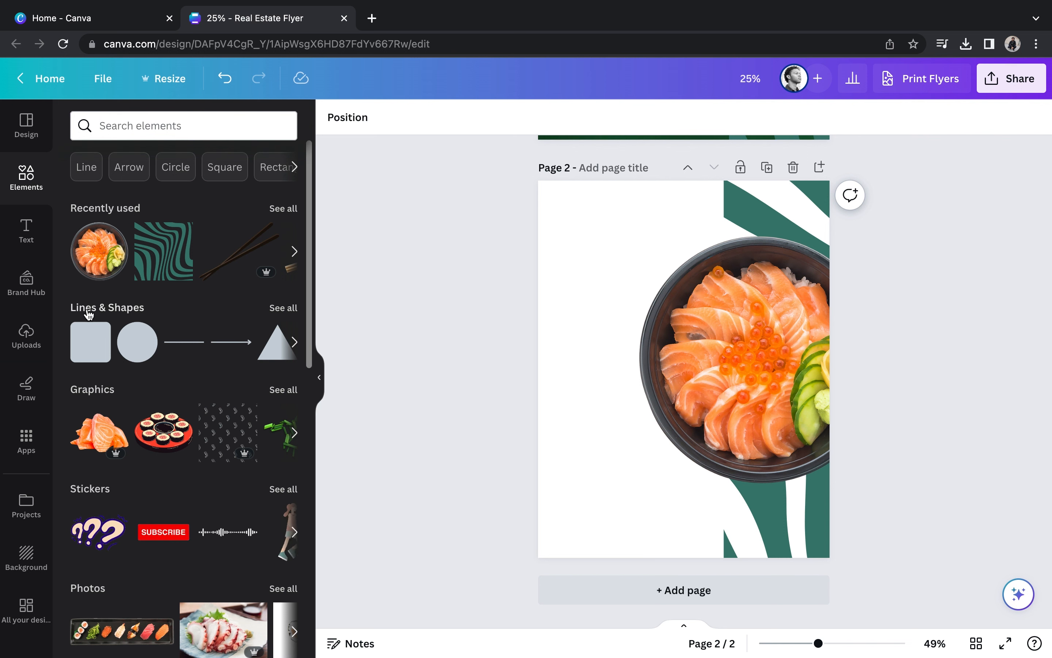
{"action": "left_click", "coordinate": [282, 308]}
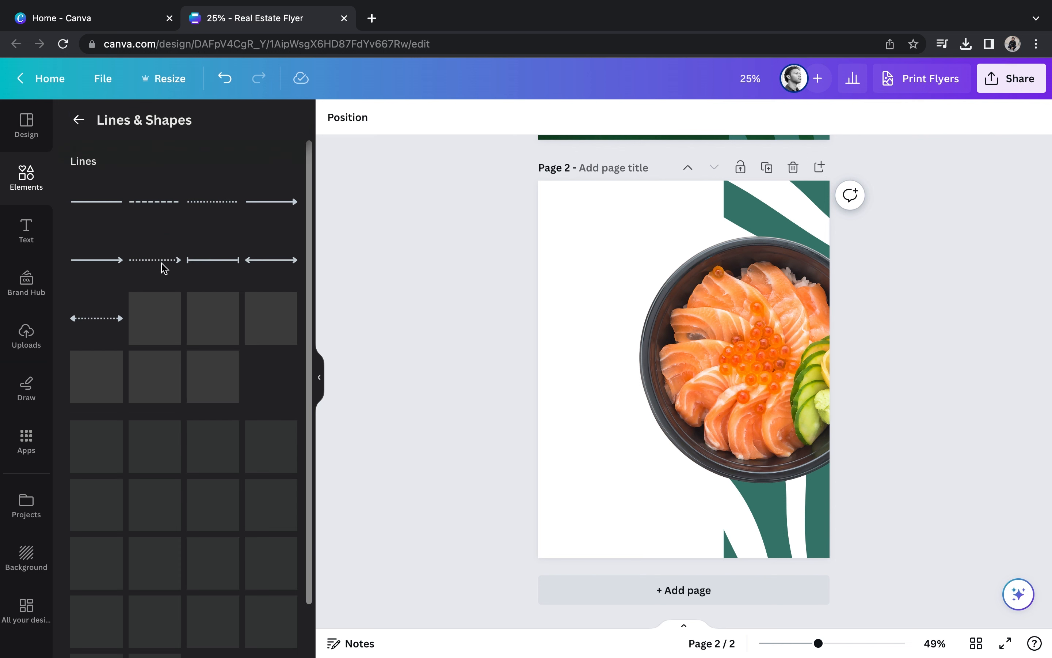
{"action": "scroll", "coordinate": [266, 361], "scroll_direction": "down", "scroll_amount": 8}
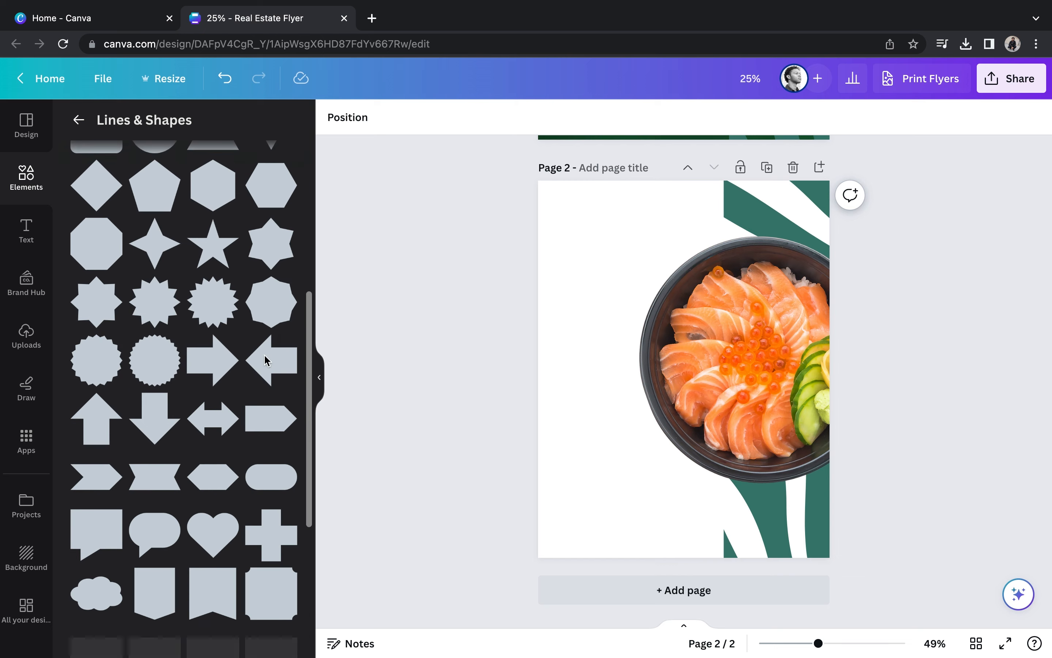
{"action": "scroll", "coordinate": [266, 361], "scroll_direction": "up", "scroll_amount": 5}
{"action": "scroll", "coordinate": [266, 361], "scroll_direction": "up", "scroll_amount": 2}
{"action": "left_click", "coordinate": [157, 419]}
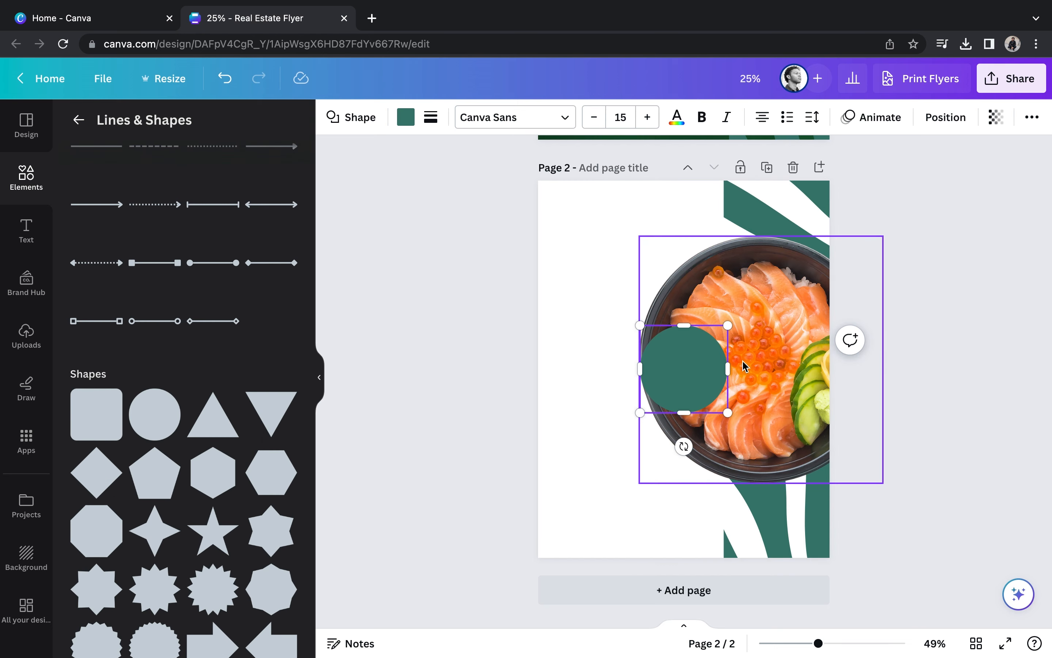
Resize the green circle to about a third of the bowl's width and place it overlapping the bowl's lower-left rim
{"action": "left_click_drag", "start_coordinate": [723, 325], "coordinate": [715, 339]}
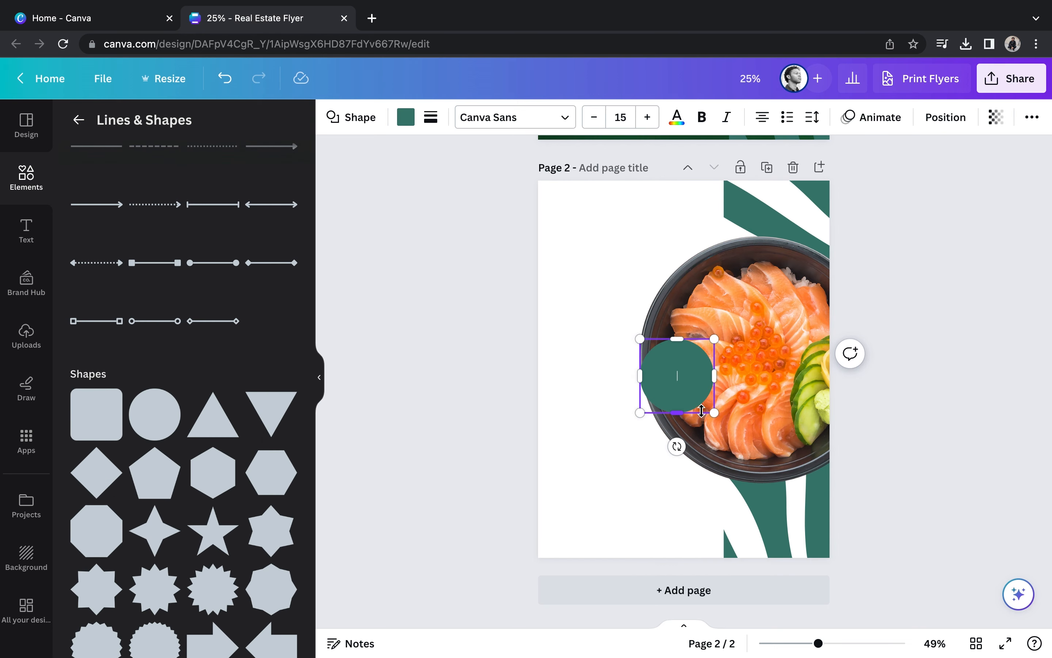
{"action": "left_click_drag", "start_coordinate": [686, 393], "coordinate": [691, 484]}
{"action": "left_click_drag", "start_coordinate": [642, 431], "coordinate": [611, 423]}
{"action": "left_click_drag", "start_coordinate": [688, 469], "coordinate": [675, 480]}
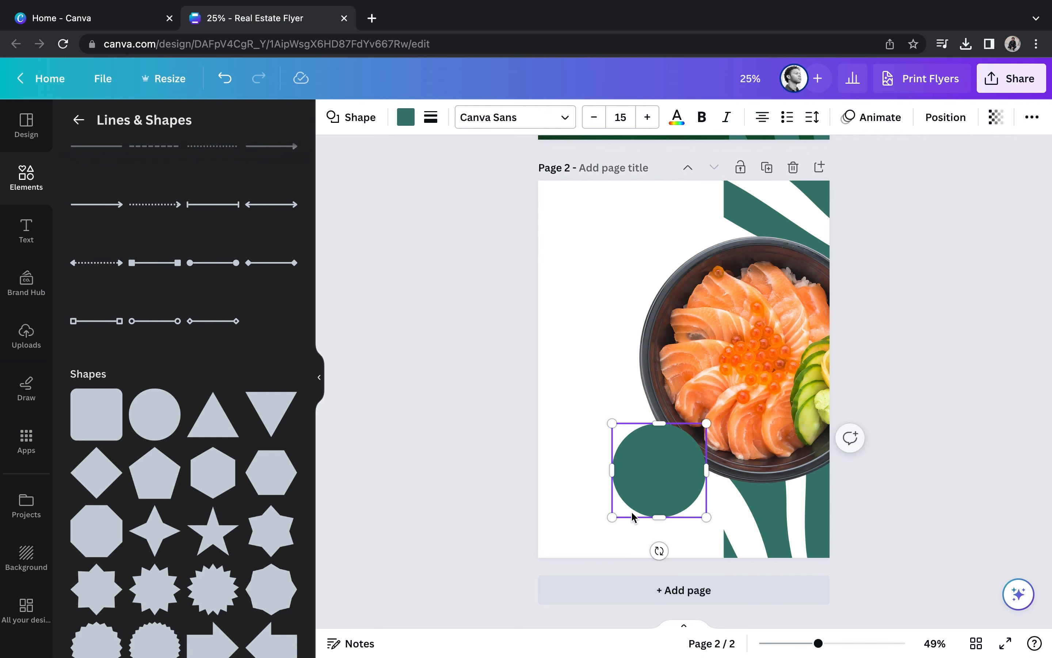
{"action": "left_click_drag", "start_coordinate": [613, 518], "coordinate": [622, 508]}
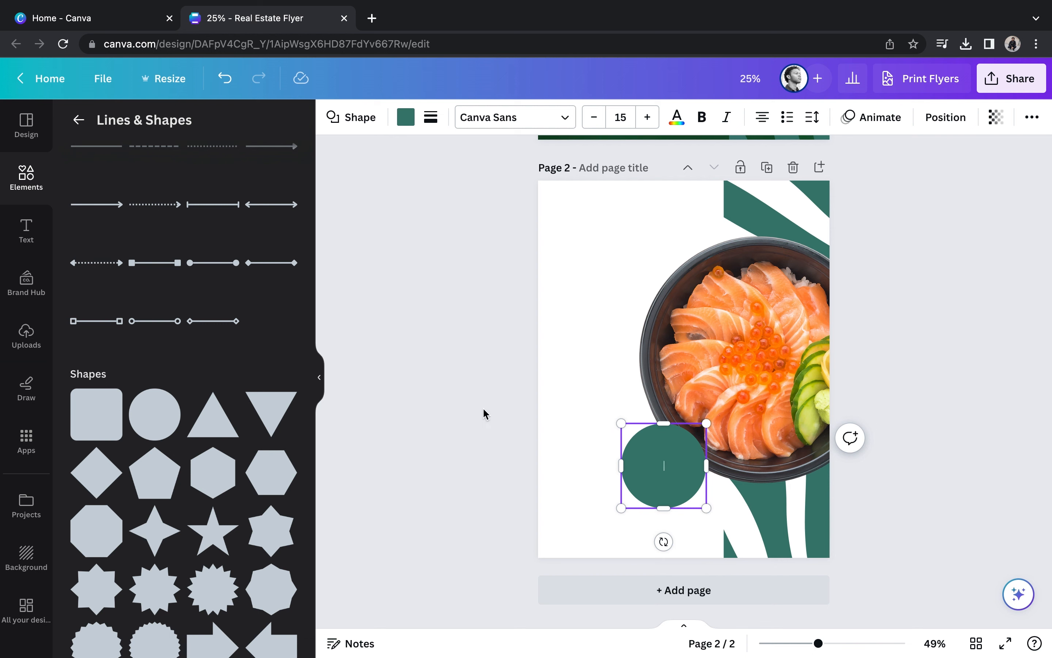
{"action": "left_click", "coordinate": [516, 430]}
{"action": "mouse_move", "coordinate": [677, 479]}
{"action": "left_mouse_down"}
{"action": "mouse_move", "coordinate": [668, 486]}
{"action": "mouse_move", "coordinate": [674, 460]}
{"action": "left_mouse_up"}
{"action": "left_click", "coordinate": [931, 397]}
{"action": "left_click", "coordinate": [887, 450]}
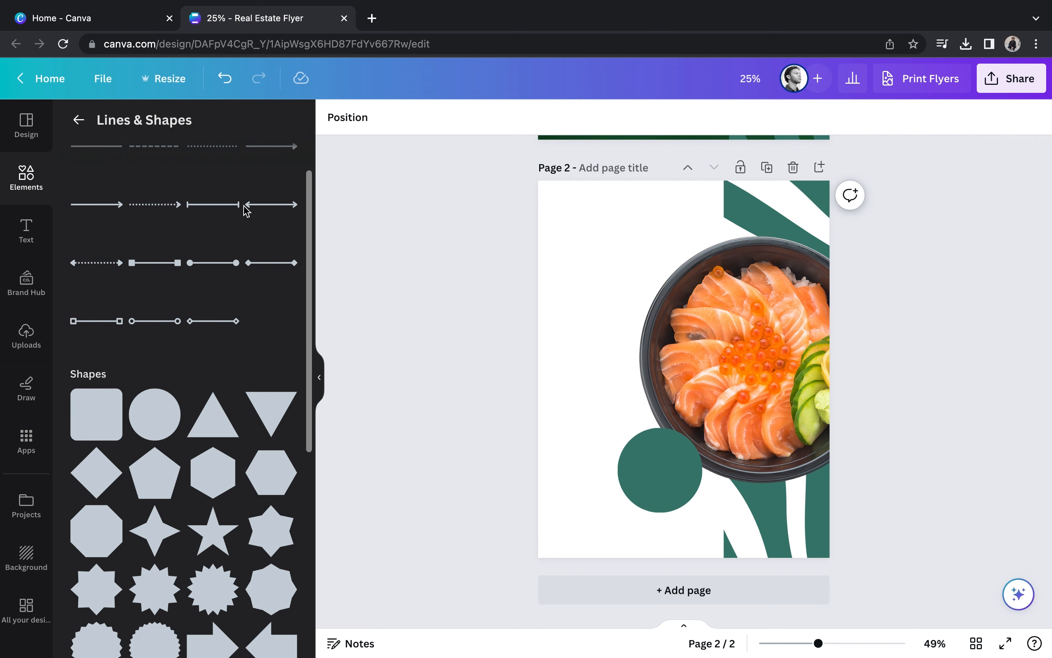
Add a heading to page 2 with the text "25%"
{"action": "left_click", "coordinate": [35, 172]}
{"action": "left_click", "coordinate": [32, 234]}
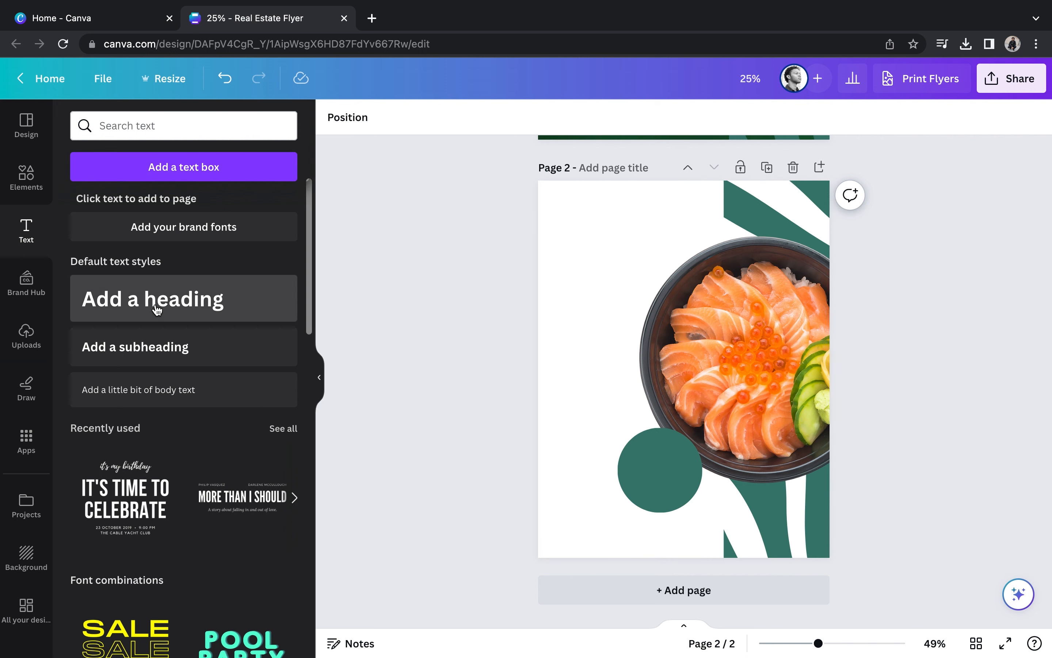
{"action": "left_click", "coordinate": [190, 285]}
{"action": "type", "text": "2"}
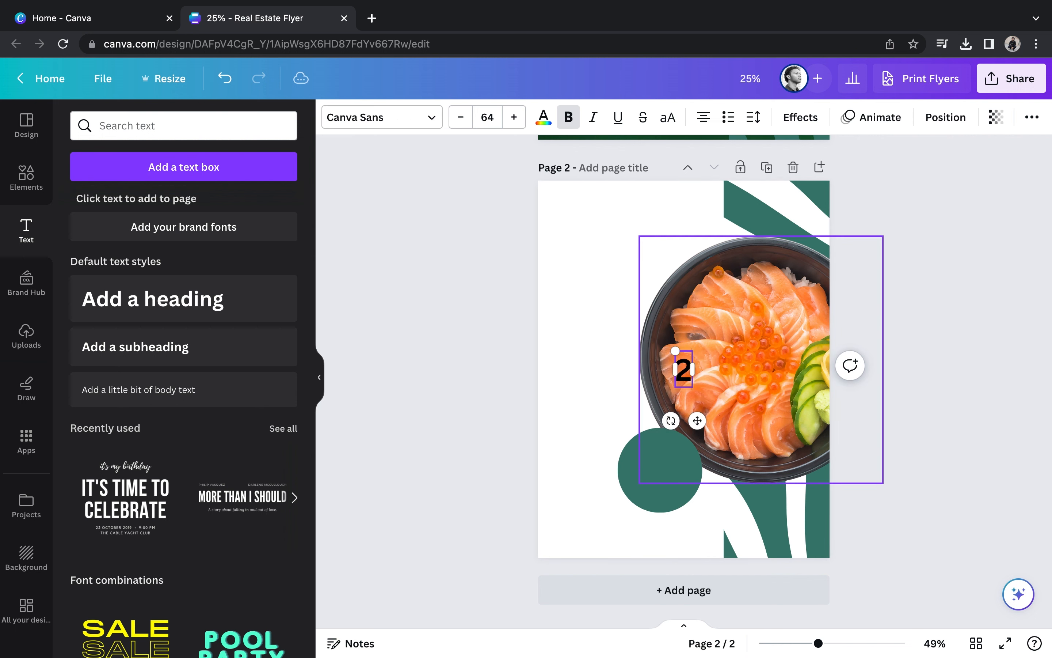
{"action": "type", "text": "5%"}
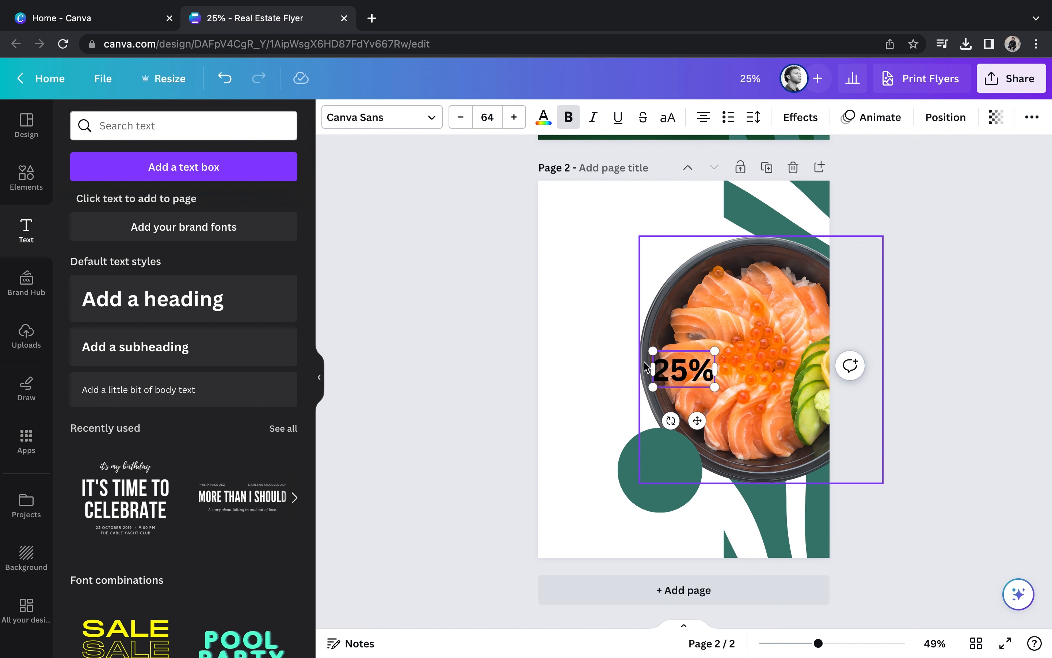
Color the "25%" heading white, shrink it to font size 53.5 and place it in the upper half of the green circle
{"action": "key", "text": "super+a"}
{"action": "left_click", "coordinate": [544, 116]}
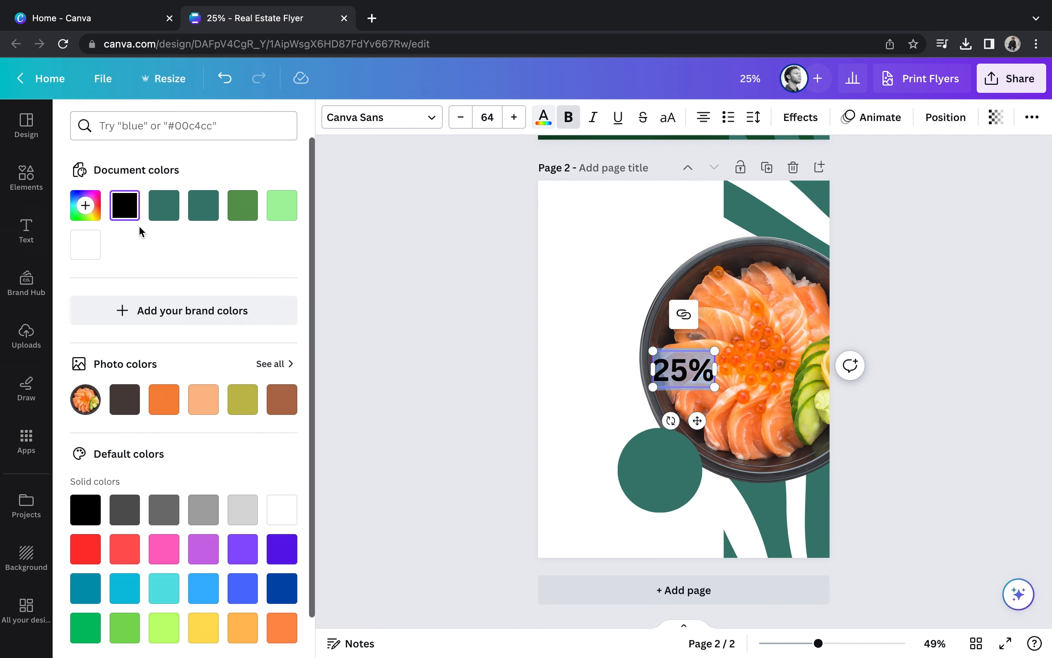
{"action": "left_click", "coordinate": [94, 255]}
{"action": "left_click_drag", "start_coordinate": [698, 420], "coordinate": [673, 509]}
{"action": "left_click_drag", "start_coordinate": [632, 442], "coordinate": [639, 447]}
{"action": "left_click_drag", "start_coordinate": [679, 508], "coordinate": [677, 512]}
{"action": "left_click", "coordinate": [590, 428]}
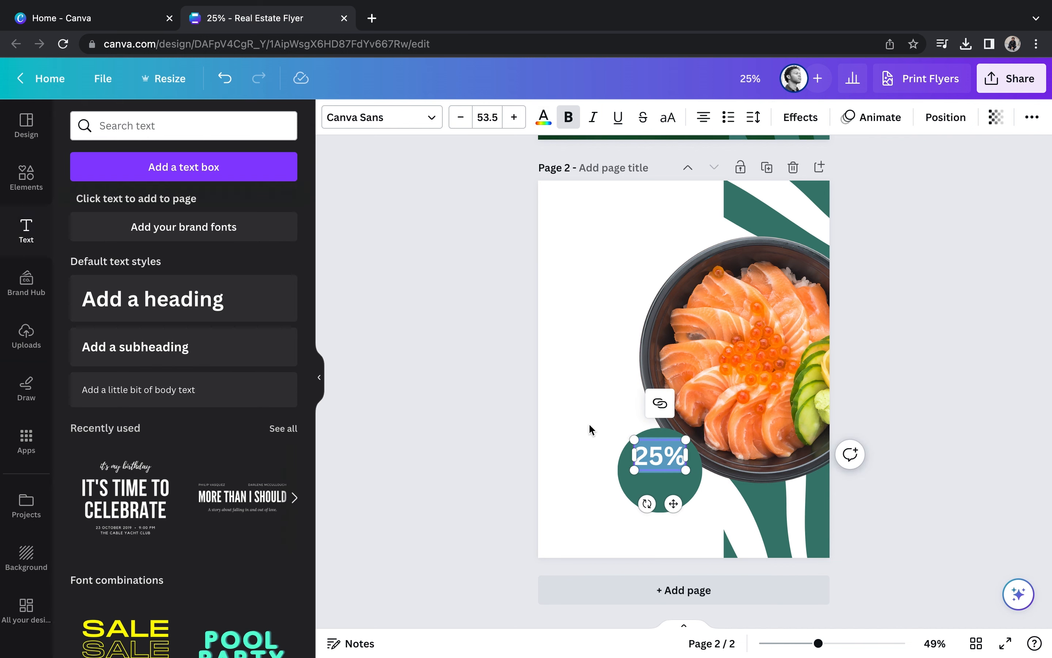
{"action": "left_click", "coordinate": [216, 294]}
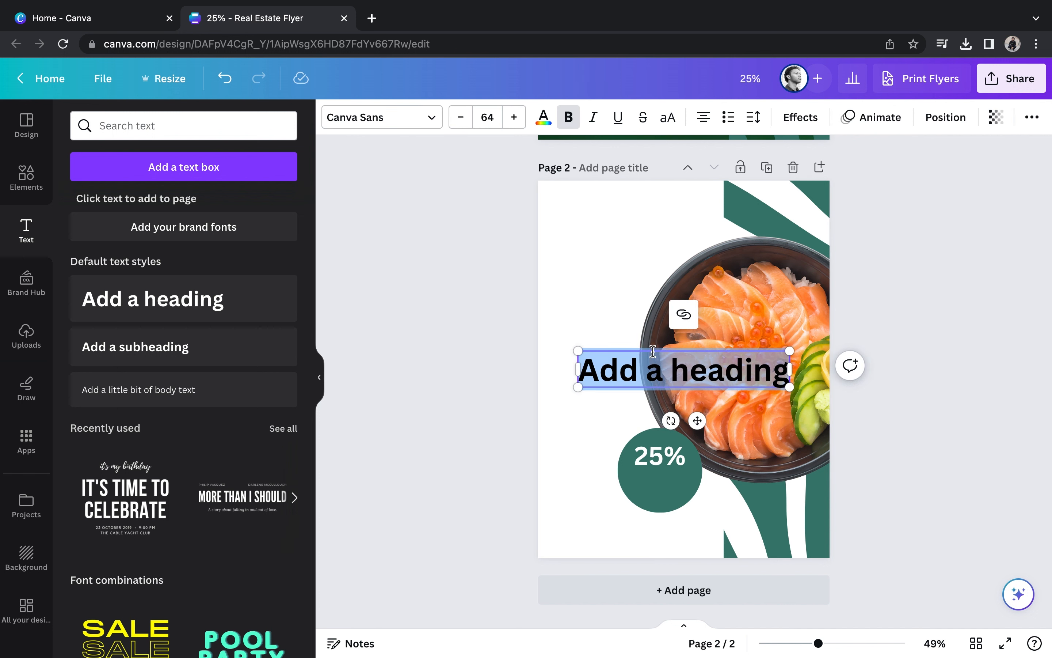
{"action": "type", "text": "OFF"}
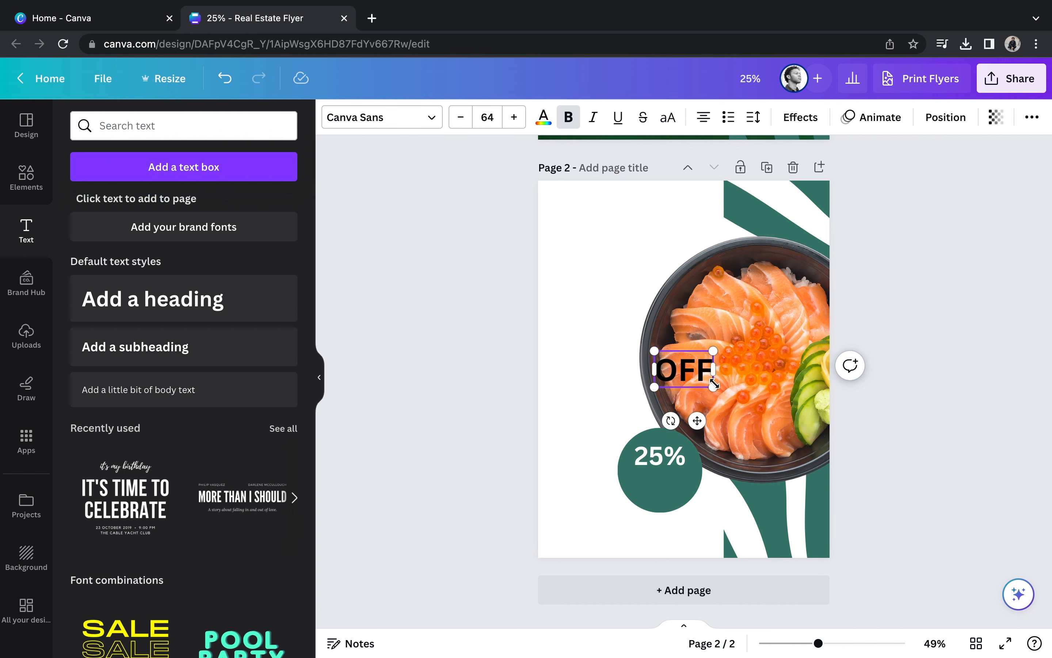
{"action": "left_click", "coordinate": [474, 359]}
{"action": "left_click", "coordinate": [684, 369]}
{"action": "left_click", "coordinate": [683, 313]}
Copy the white "25%" text and place the pasted duplicate directly below the original inside the green circle
{"action": "left_click", "coordinate": [658, 459]}
{"action": "right_click", "coordinate": [658, 459]}
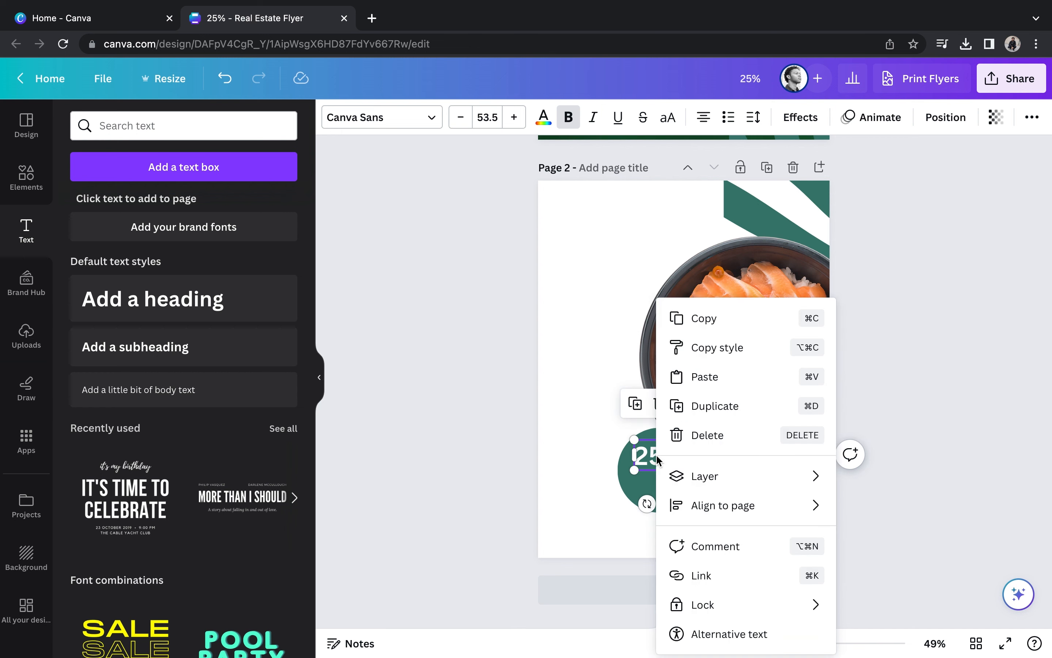
{"action": "left_click", "coordinate": [712, 322]}
{"action": "right_click", "coordinate": [584, 358]}
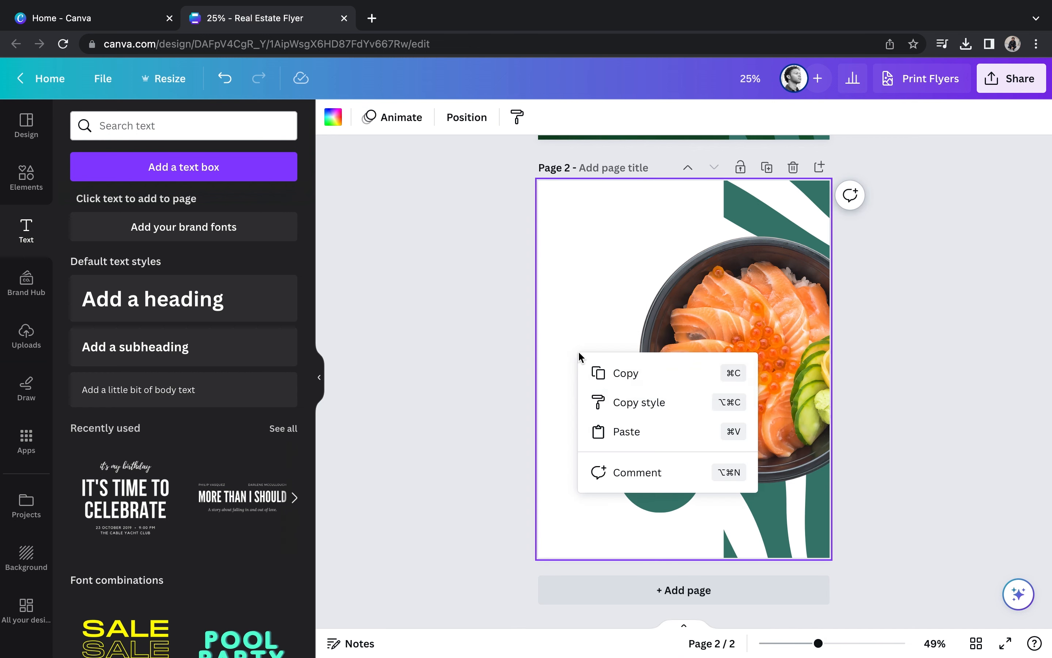
{"action": "left_click", "coordinate": [632, 431]}
{"action": "left_click", "coordinate": [270, 125]}
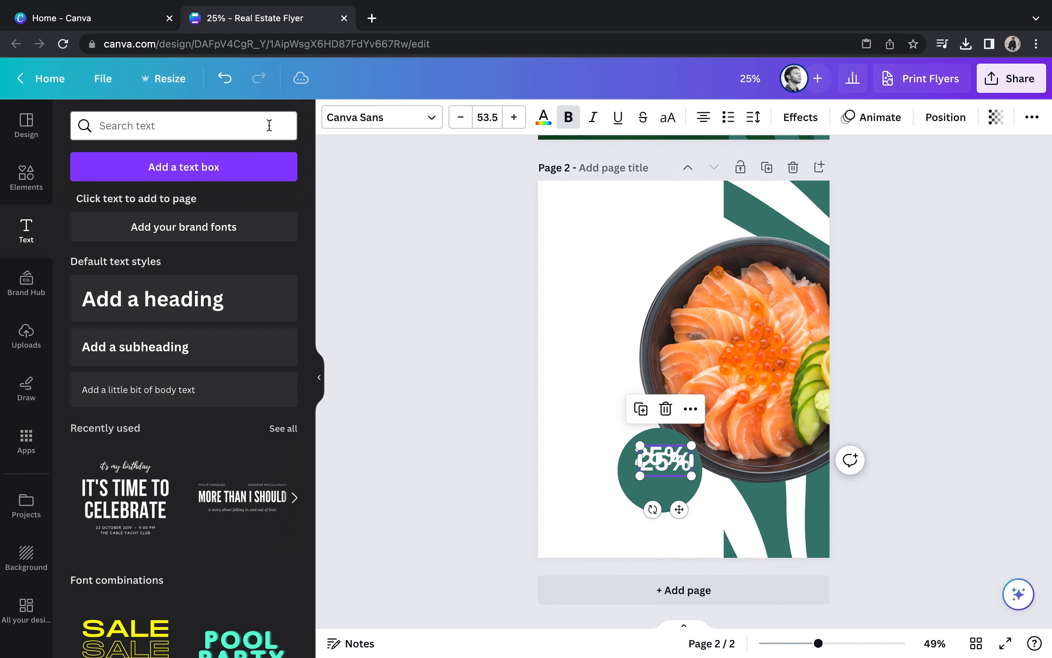
{"action": "left_click_drag", "start_coordinate": [665, 465], "coordinate": [659, 487]}
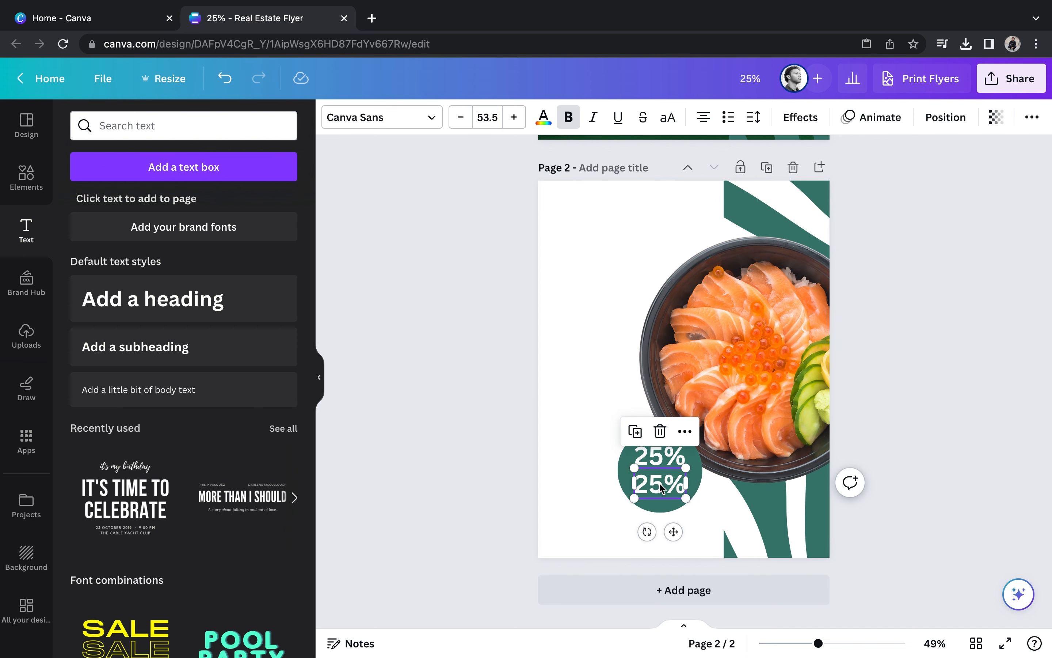
Replace the text of the lower "25%" duplicate in the circle with "OFF"
{"action": "double_click", "coordinate": [659, 484]}
{"action": "type", "text": "OFF"}
{"action": "left_click", "coordinate": [556, 446]}
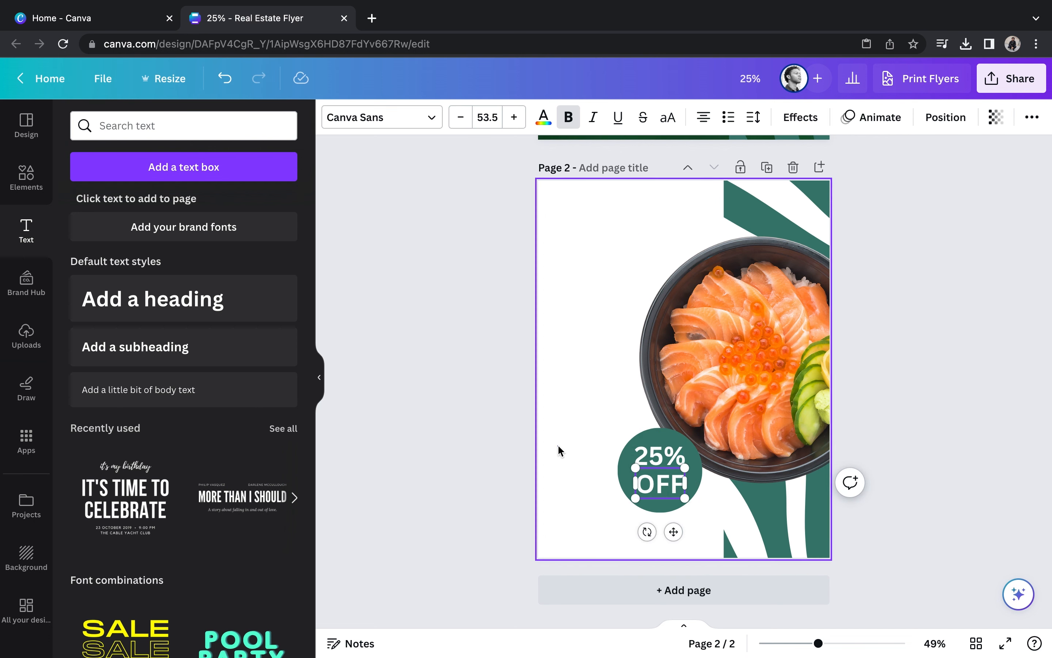
Move the "25%" text slightly down so it sits closer above "OFF" in the circle
{"action": "left_click", "coordinate": [659, 481]}
{"action": "left_click_drag", "start_coordinate": [653, 459], "coordinate": [656, 462]}
{"action": "key", "text": "Left"}
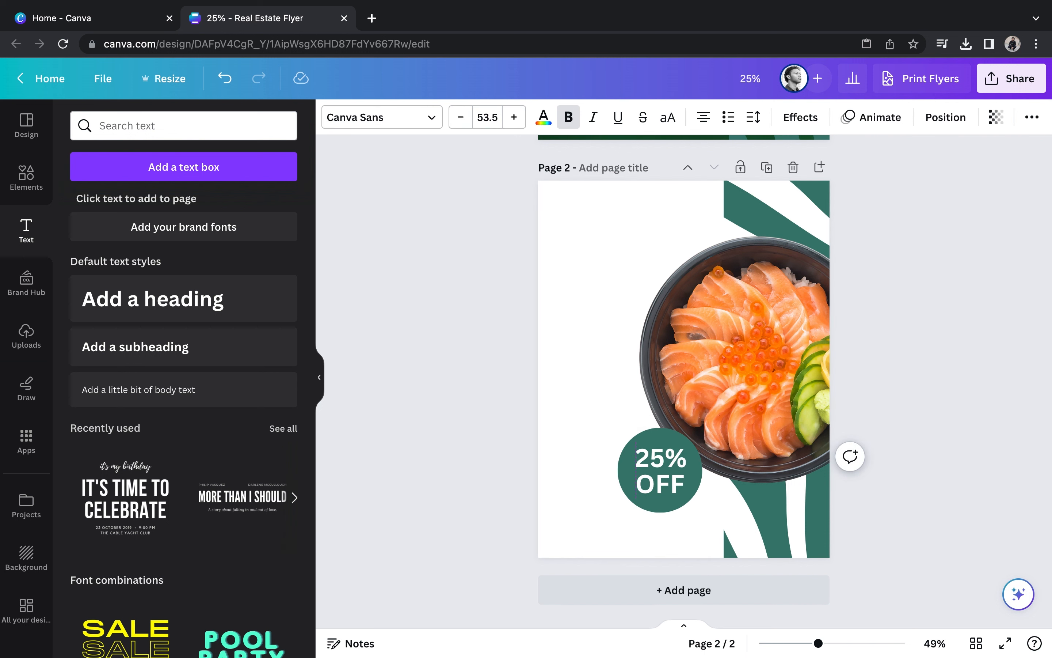
{"action": "left_click", "coordinate": [497, 421]}
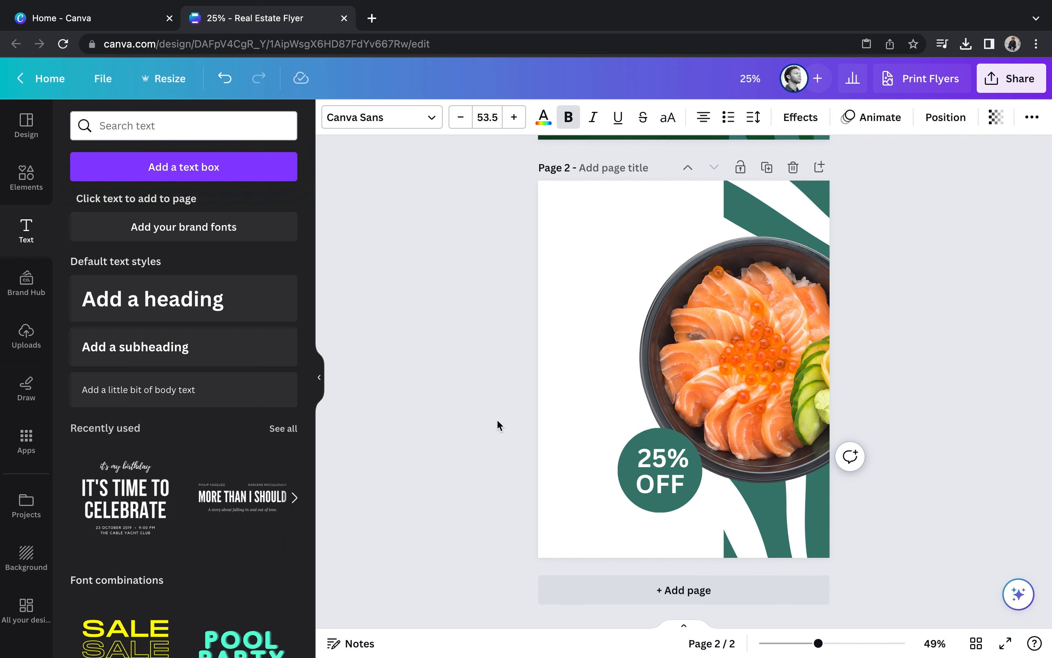
Shrink the green circle slightly from its upper-left corner and nudge it upward behind the badge text
{"action": "left_click", "coordinate": [619, 441]}
{"action": "left_click_drag", "start_coordinate": [617, 428], "coordinate": [621, 429]}
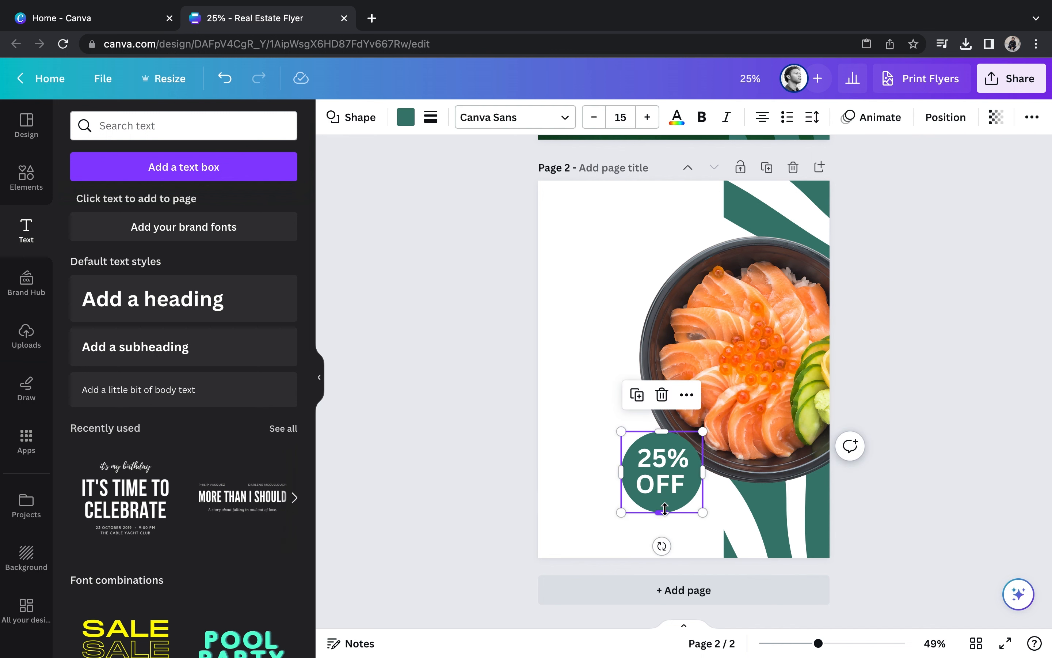
{"action": "key", "text": "Up"}
{"action": "key", "text": "Up"}
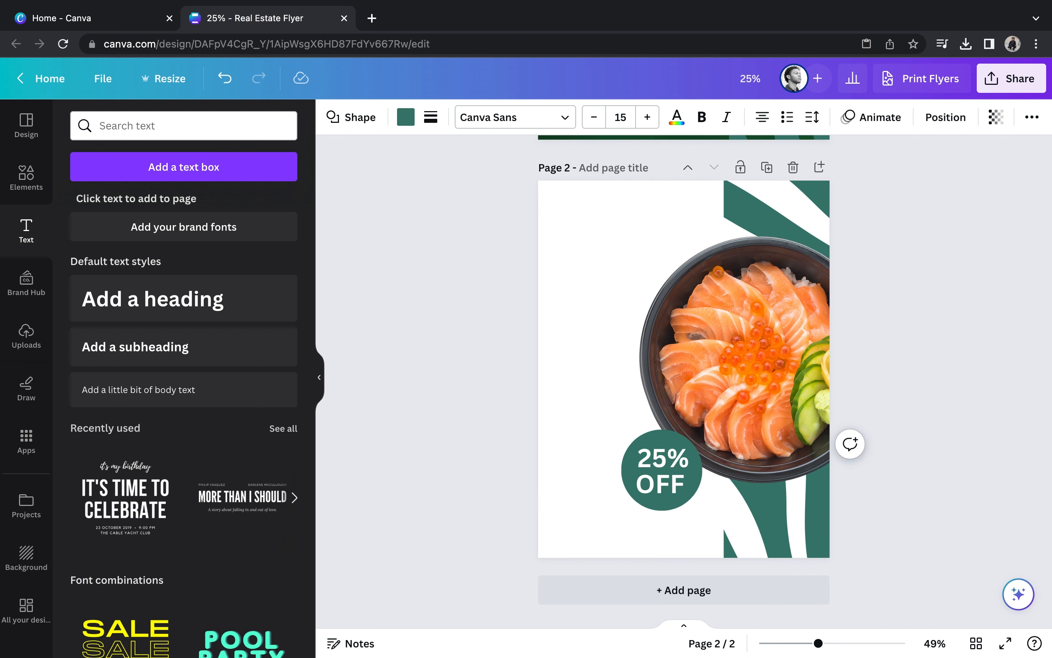
{"action": "left_click", "coordinate": [954, 477]}
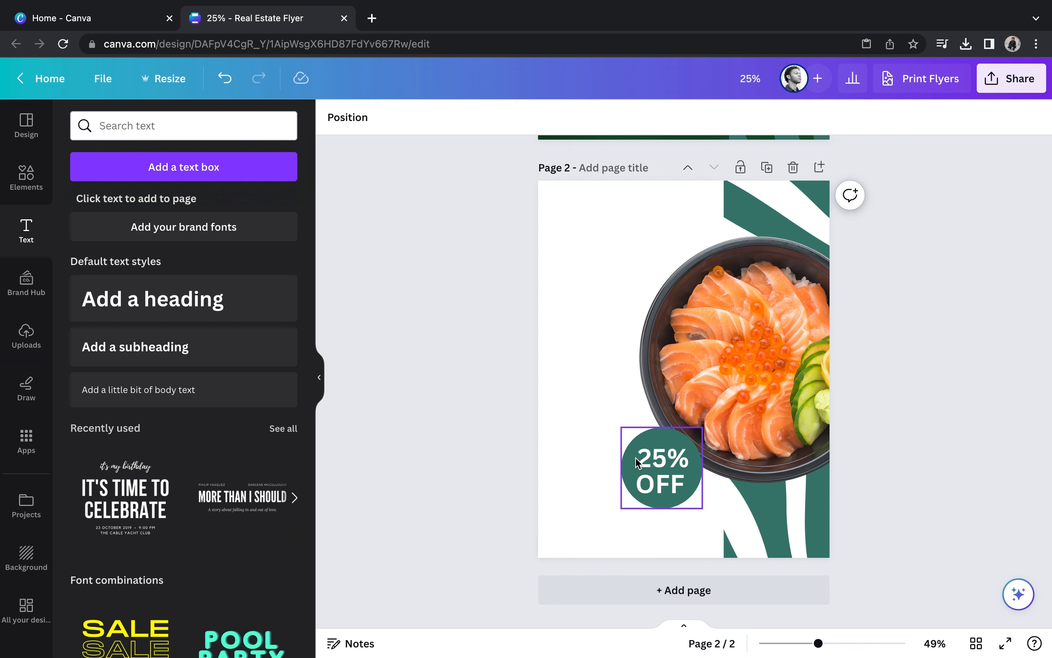
Nudge the "25%" text up slightly to widen its gap above "OFF"
{"action": "left_click", "coordinate": [648, 458]}
{"action": "key", "text": "Up"}
{"action": "key", "text": "Up"}
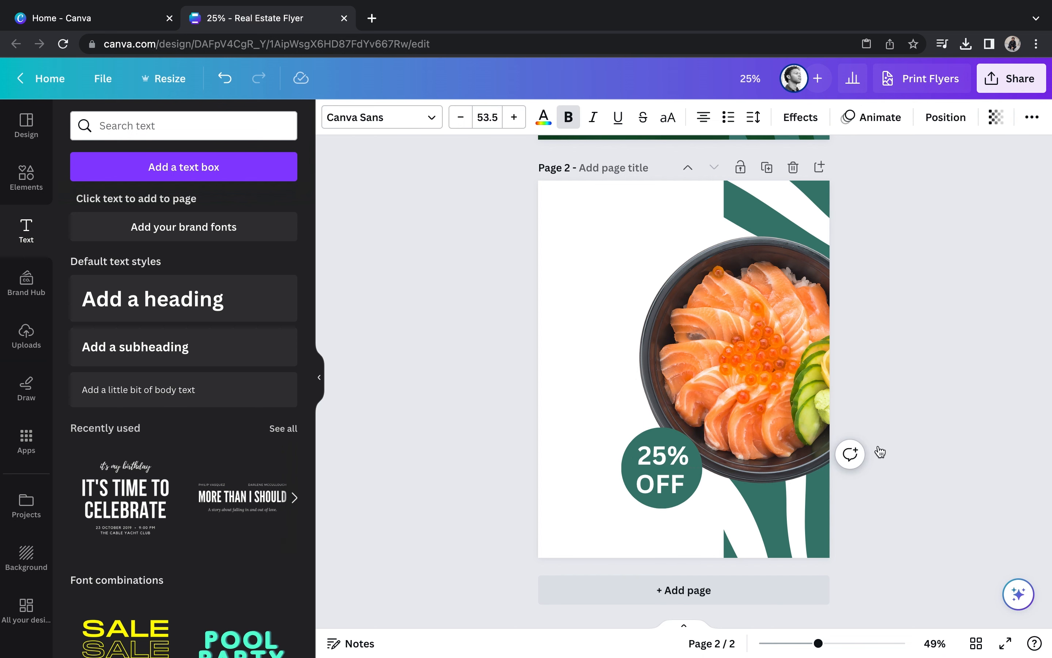
{"action": "left_click", "coordinate": [887, 452]}
{"action": "left_click_drag", "start_coordinate": [675, 457], "coordinate": [674, 445]}
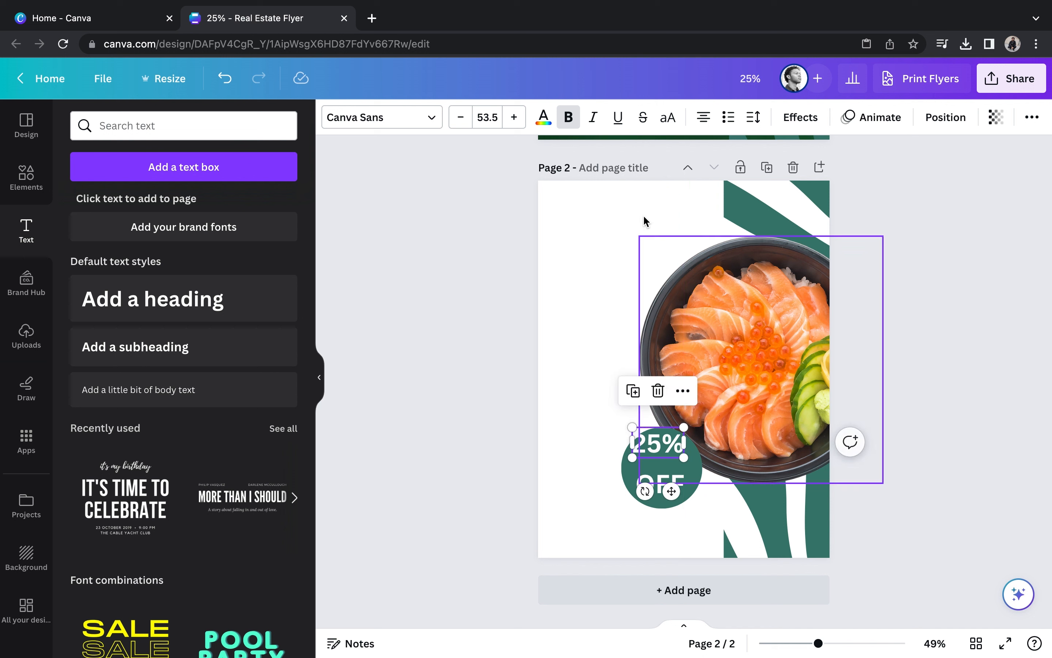
{"action": "left_click", "coordinate": [225, 78]}
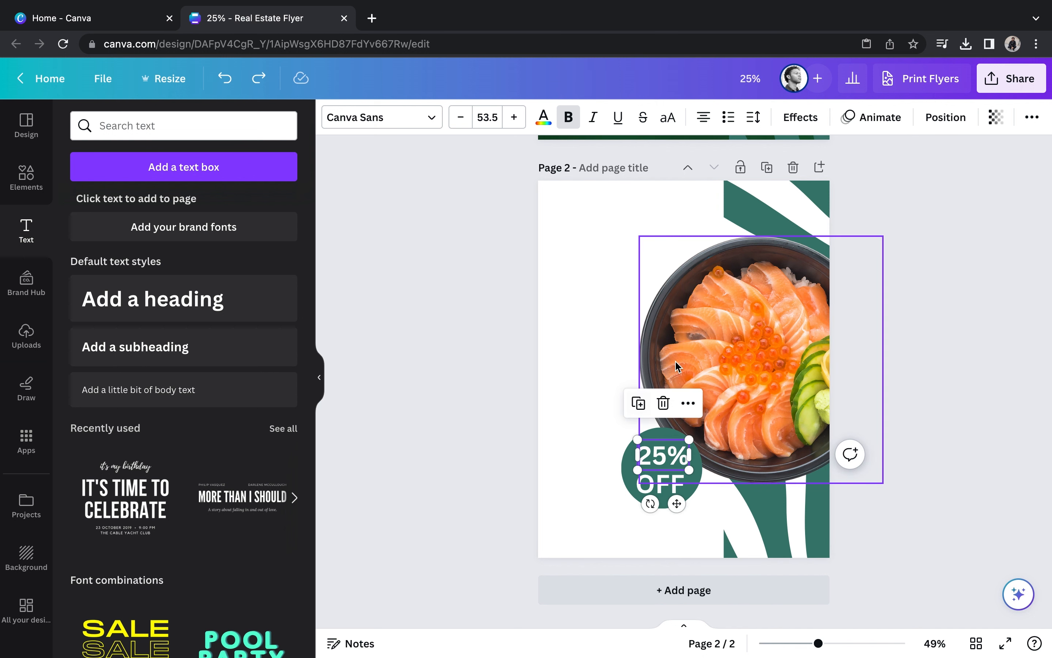
{"action": "left_click", "coordinate": [921, 466]}
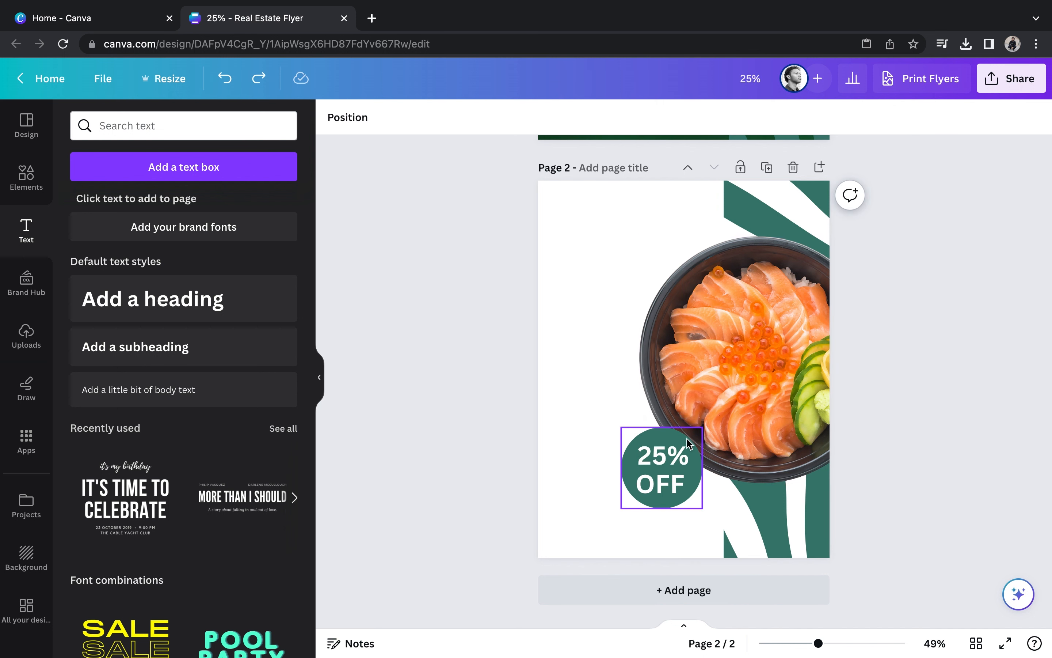
{"action": "left_click", "coordinate": [666, 451]}
{"action": "key", "text": "Up"}
{"action": "key", "text": "Up"}
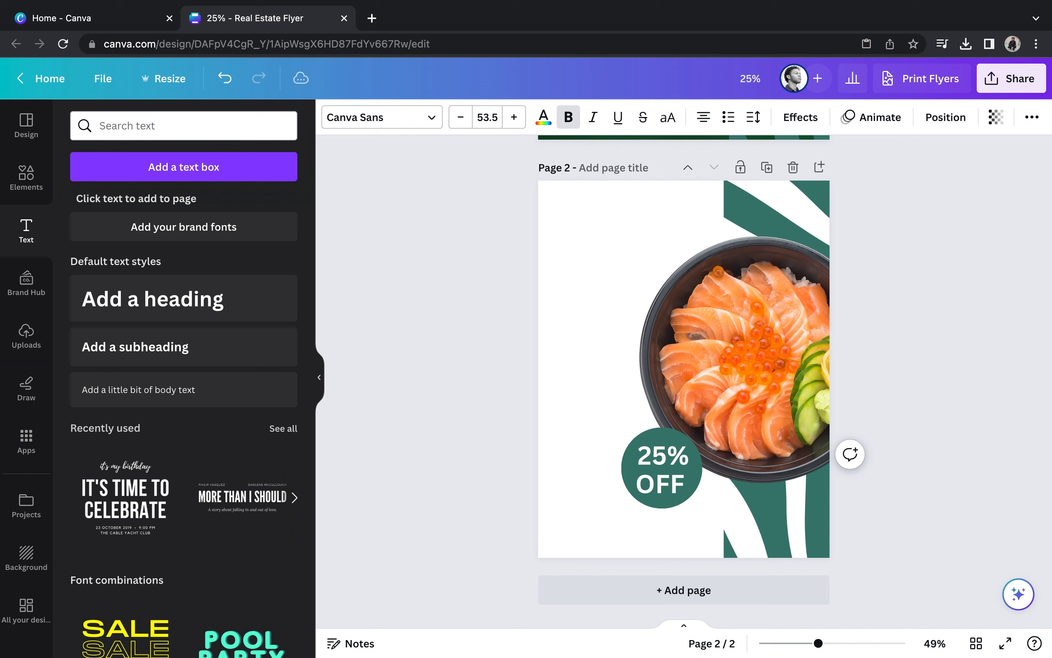
{"action": "left_click", "coordinate": [932, 395]}
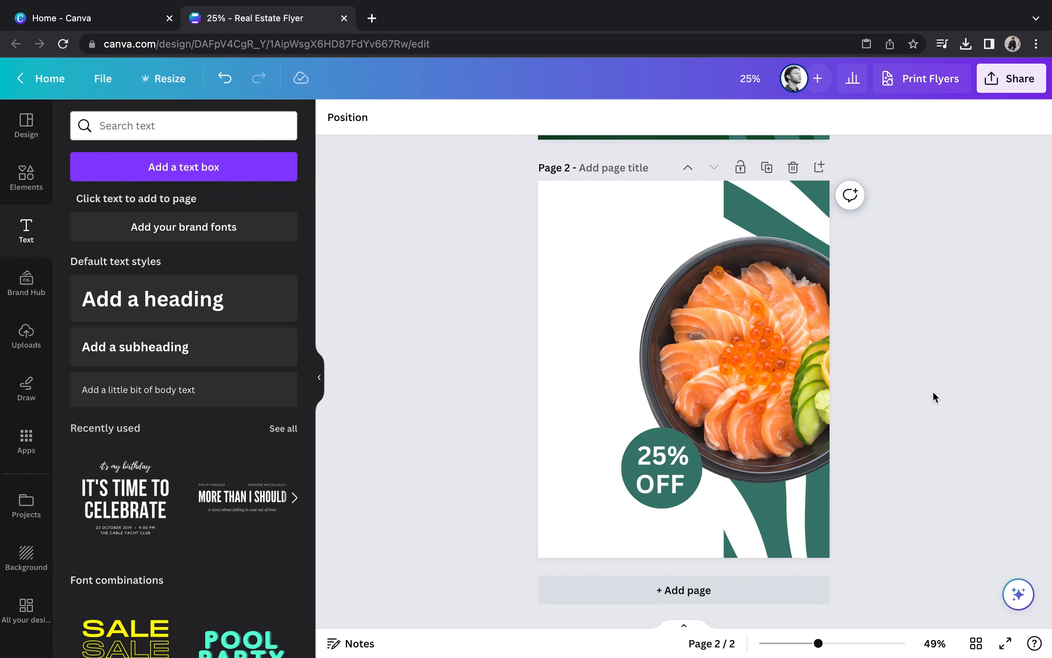
Add a text box reading "TAHAE EATZ" to page 2 and enlarge it to font size 67.6
{"action": "left_click", "coordinate": [604, 240]}
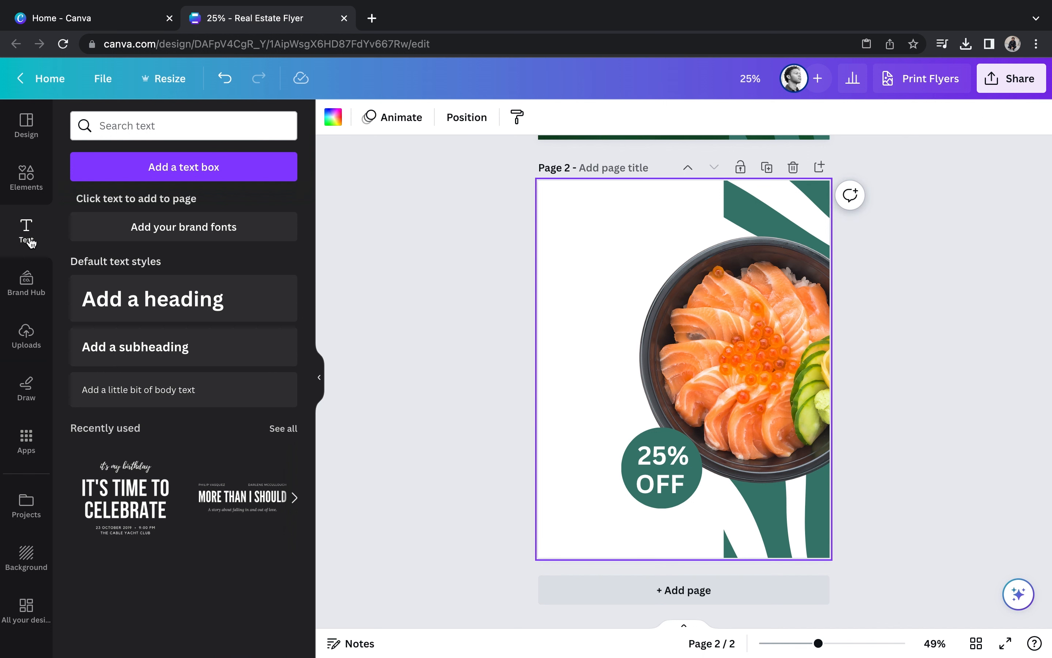
{"action": "left_click", "coordinate": [187, 169]}
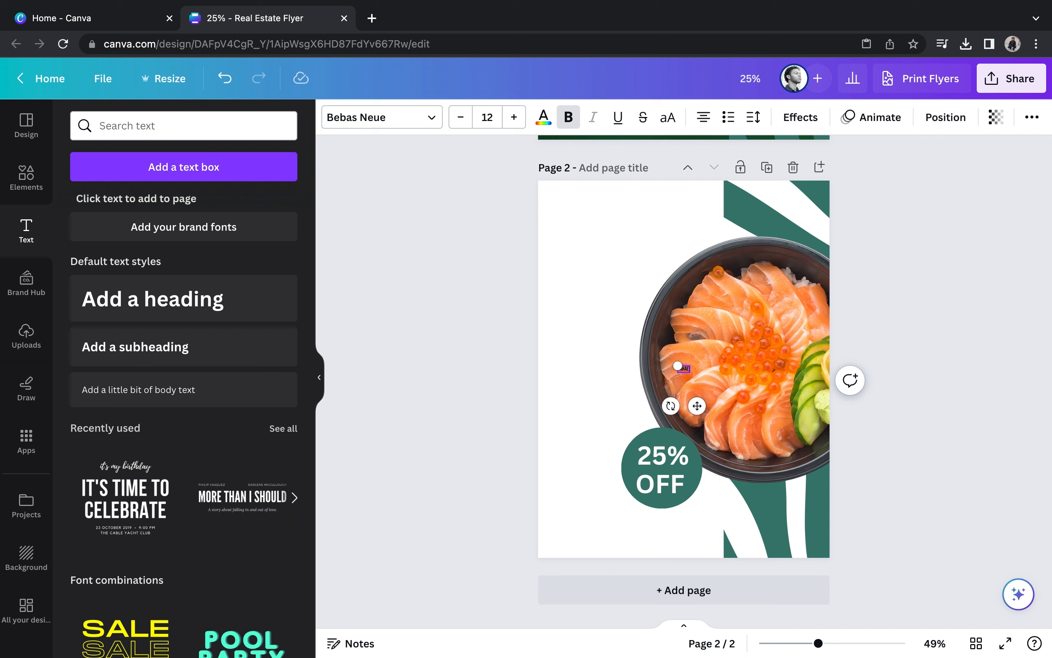
{"action": "scroll", "coordinate": [684, 379], "scroll_direction": "up", "scroll_amount": 5}
{"action": "scroll", "coordinate": [684, 378], "scroll_direction": "down", "scroll_amount": 5}
{"action": "scroll", "coordinate": [687, 393], "scroll_direction": "down", "scroll_amount": 1}
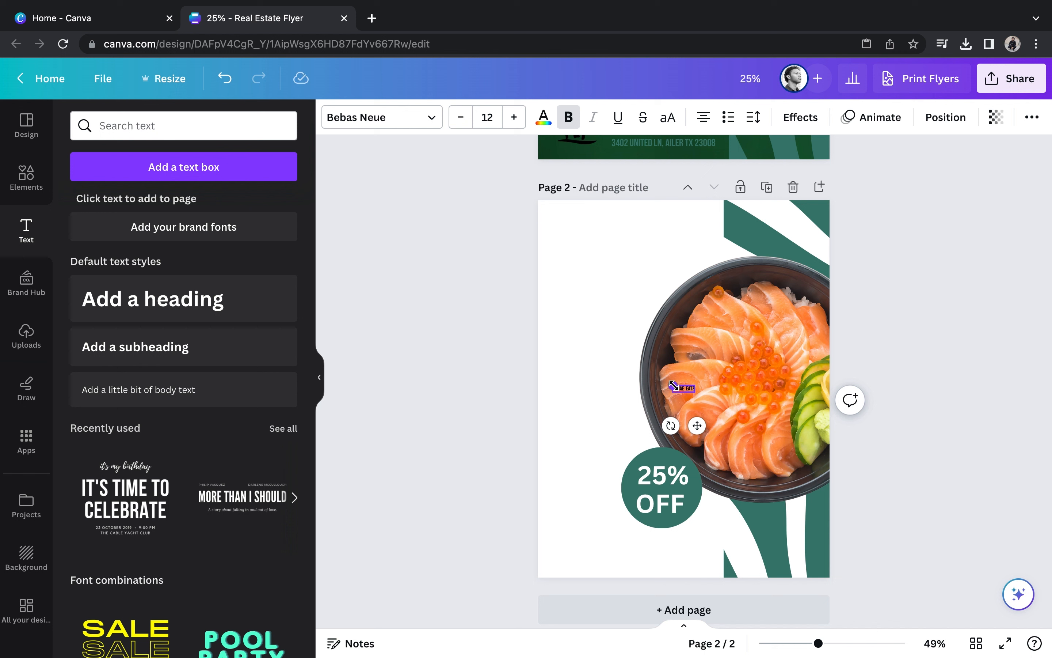
{"action": "left_click_drag", "start_coordinate": [670, 384], "coordinate": [574, 354]}
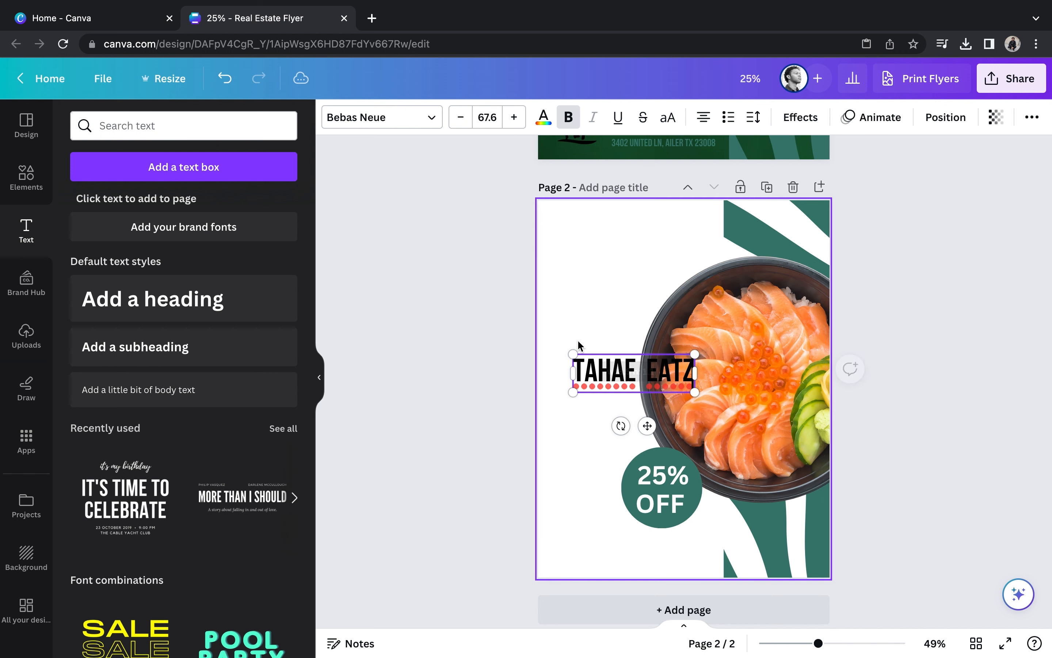
Correct the restaurant title to "TAHOE EATZ" and move it to the white area in the page's upper-left corner
{"action": "left_click", "coordinate": [622, 371]}
{"action": "key", "text": "BackSpace"}
{"action": "type", "text": "O"}
{"action": "left_click", "coordinate": [919, 395]}
{"action": "left_click_drag", "start_coordinate": [631, 370], "coordinate": [618, 238]}
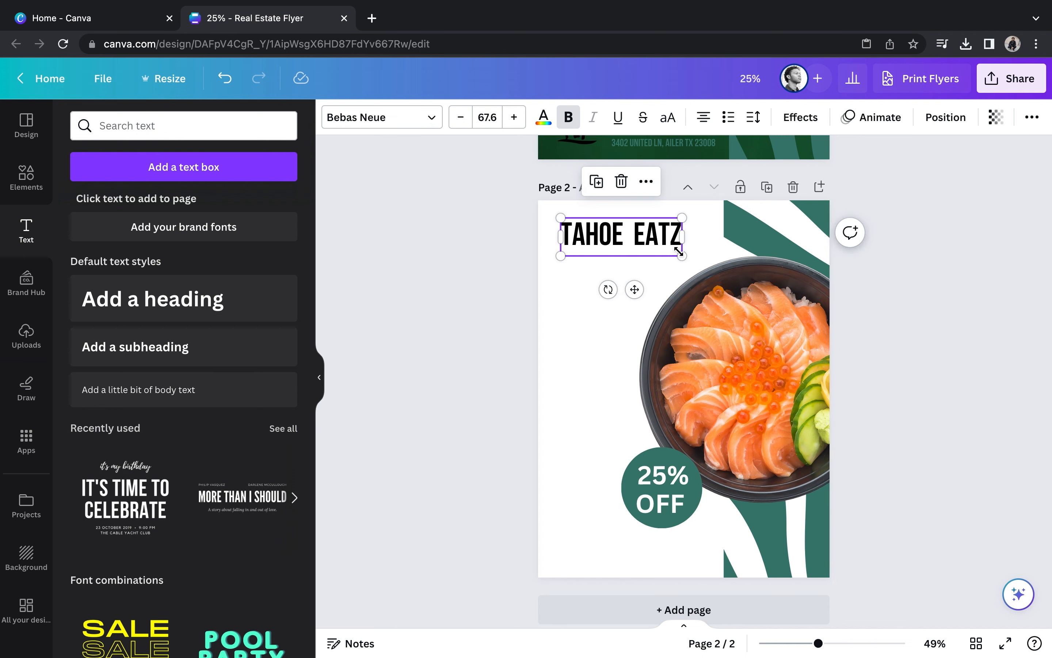
{"action": "left_click", "coordinate": [518, 239]}
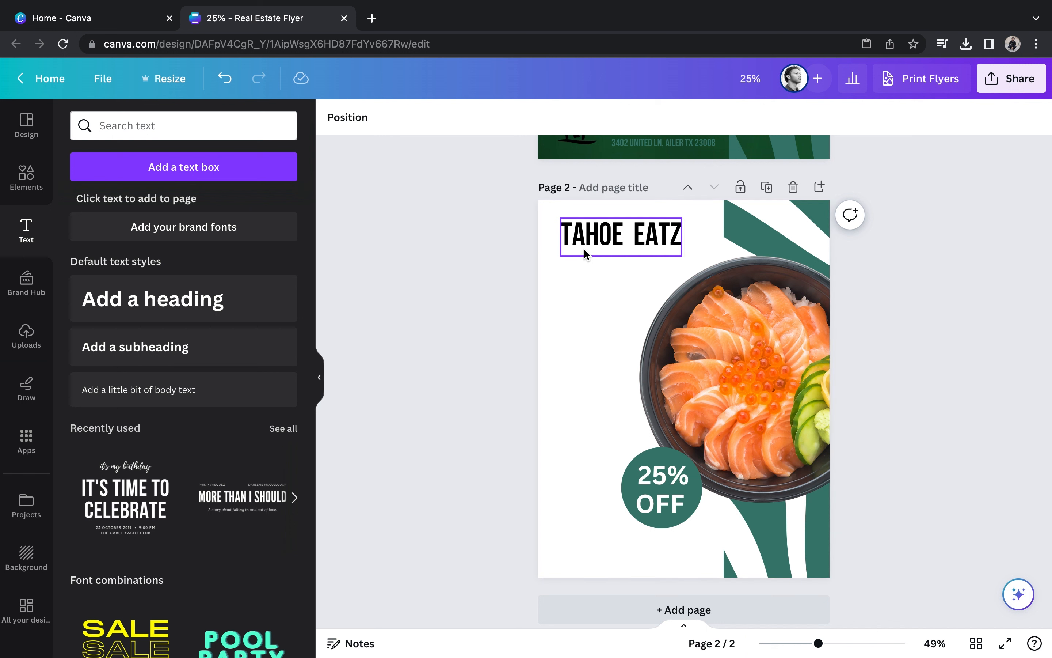
Change the restaurant title's font to Amsterdam Four and shift the title very slightly
{"action": "left_click", "coordinate": [605, 231]}
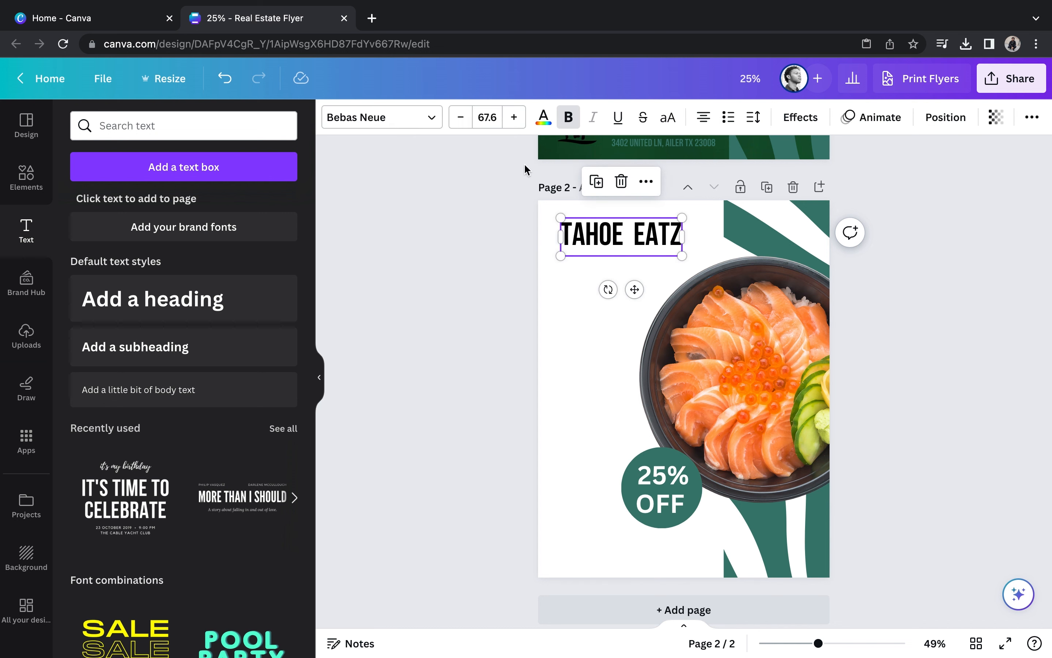
{"action": "left_click", "coordinate": [436, 122]}
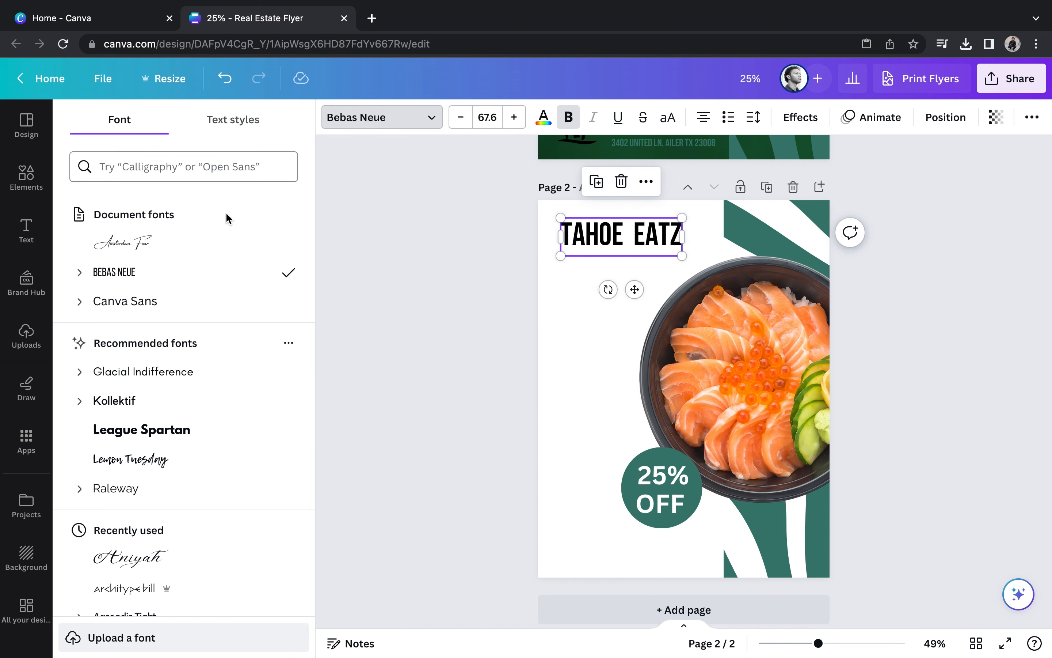
{"action": "scroll", "coordinate": [178, 472], "scroll_direction": "down", "scroll_amount": 10}
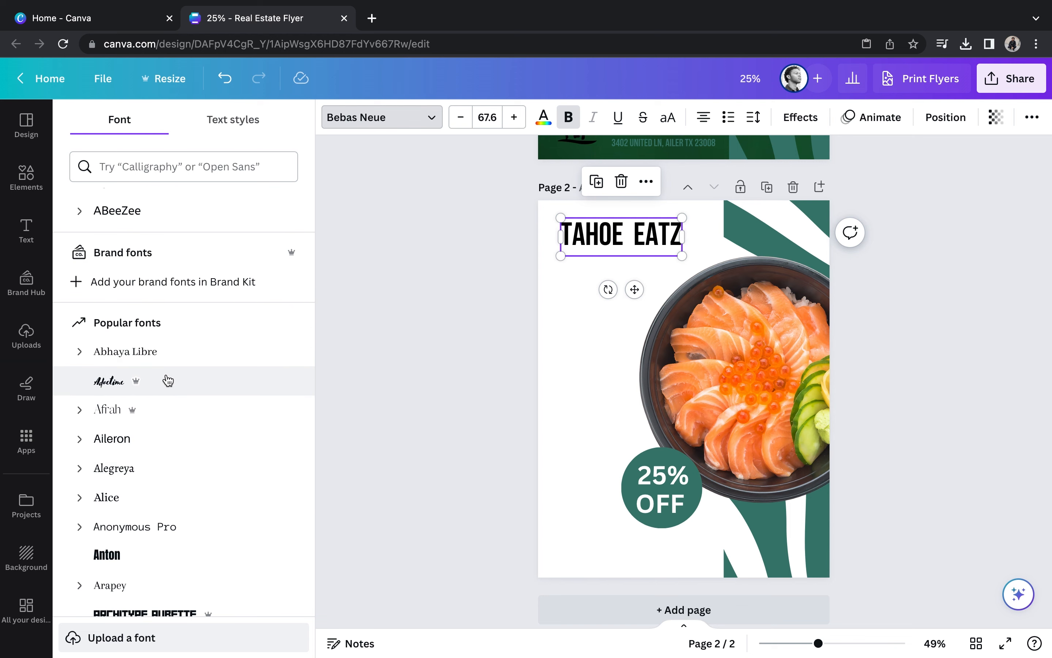
{"action": "scroll", "coordinate": [167, 379], "scroll_direction": "down", "scroll_amount": 10}
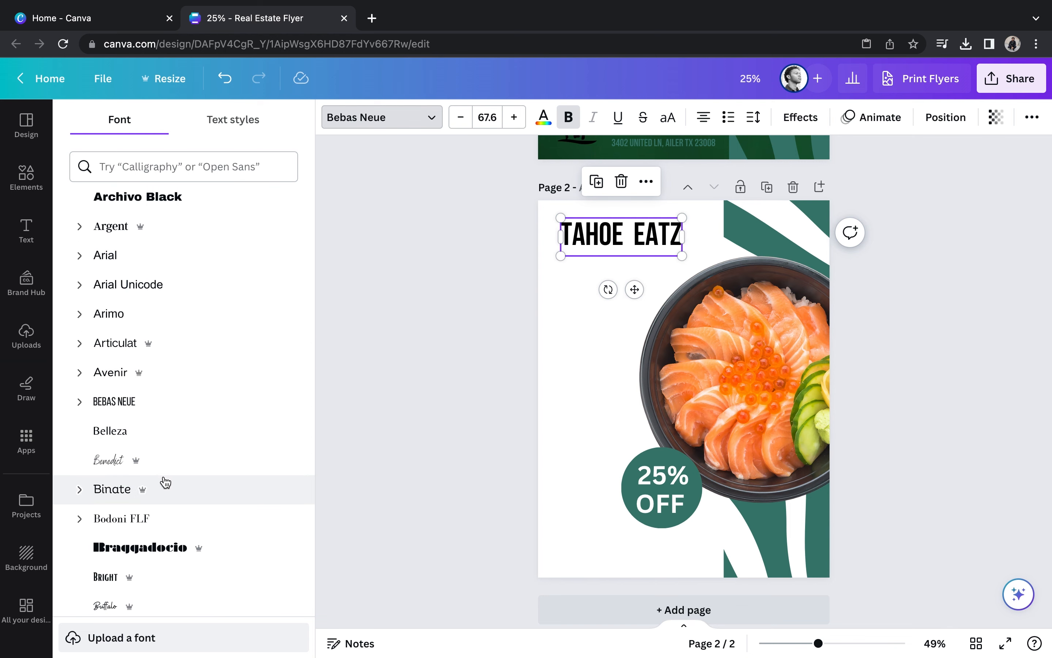
{"action": "scroll", "coordinate": [165, 482], "scroll_direction": "up", "scroll_amount": 15}
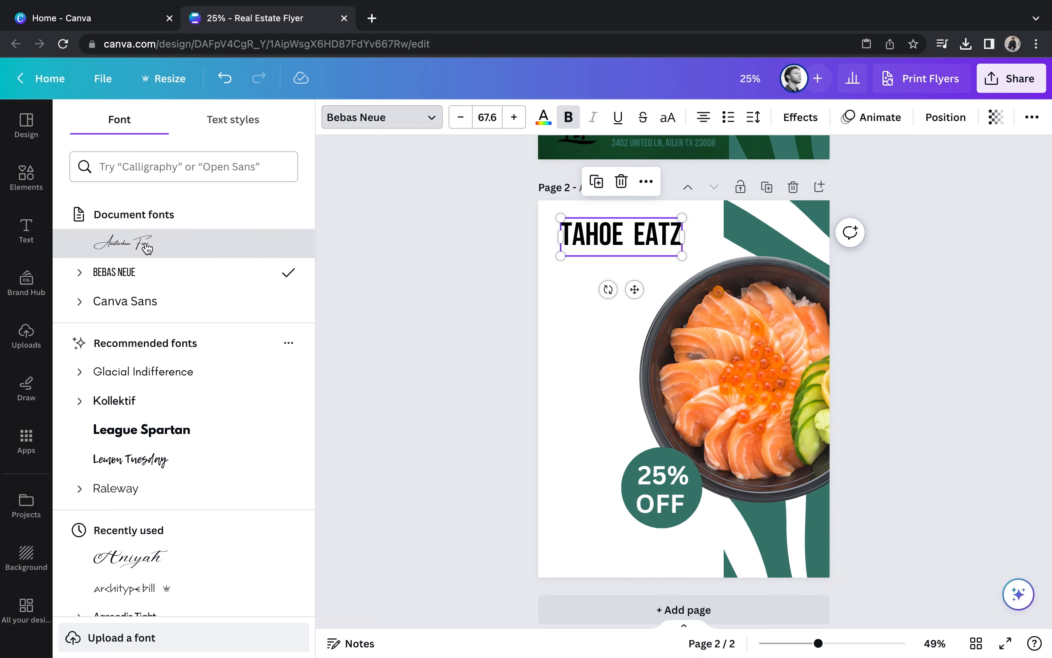
{"action": "left_click", "coordinate": [147, 248]}
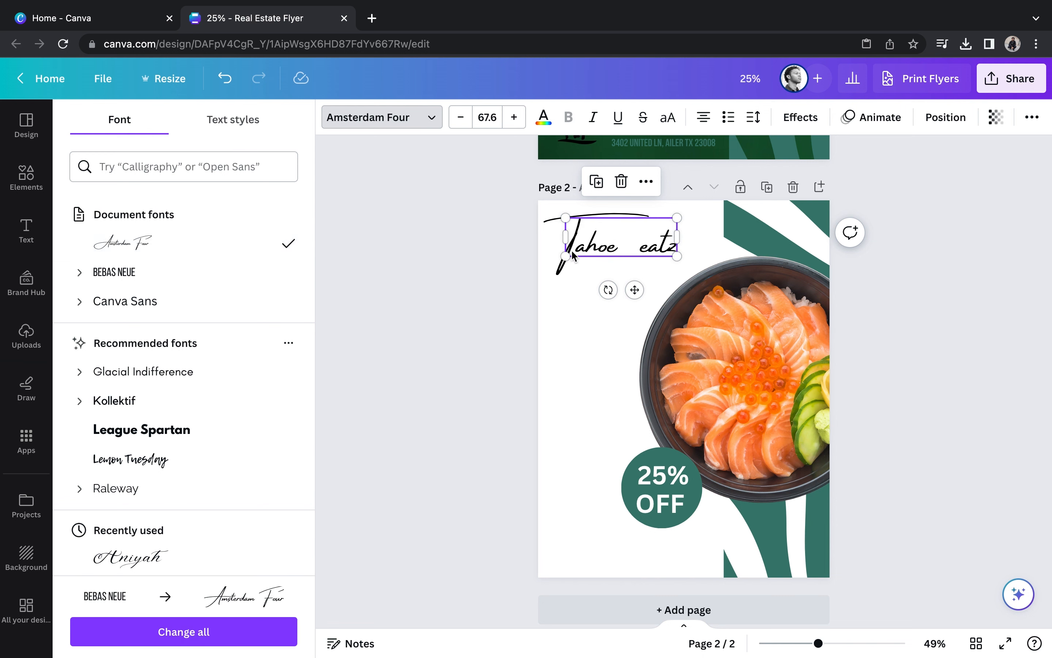
{"action": "left_click_drag", "start_coordinate": [592, 240], "coordinate": [593, 240]}
{"action": "left_click", "coordinate": [455, 249]}
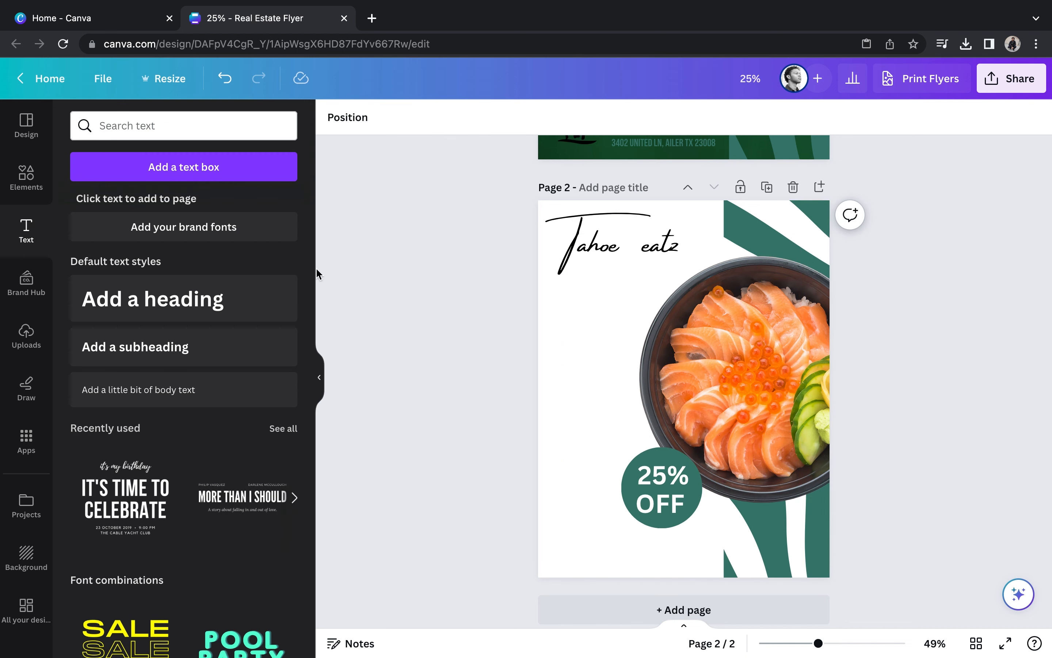
Add a text box reading "EXCLUSIVE DINING" at font size 36.3 to page 2 and move it up toward the bowl's upper-left edge
{"action": "left_click", "coordinate": [246, 171]}
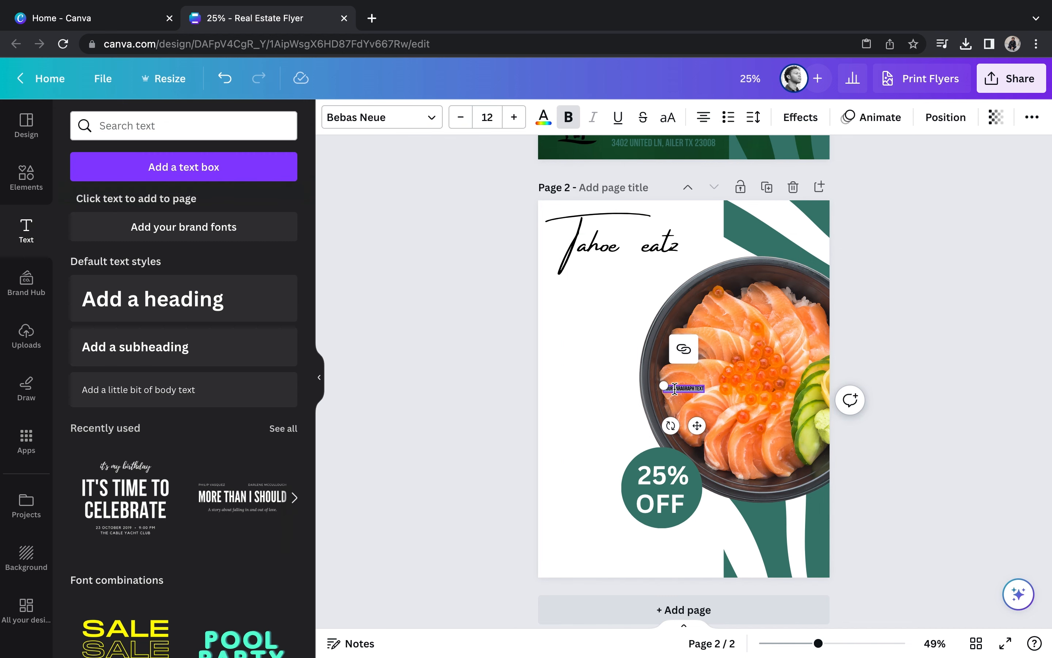
{"action": "left_click_drag", "start_coordinate": [665, 386], "coordinate": [583, 372]}
{"action": "double_click", "coordinate": [622, 380]}
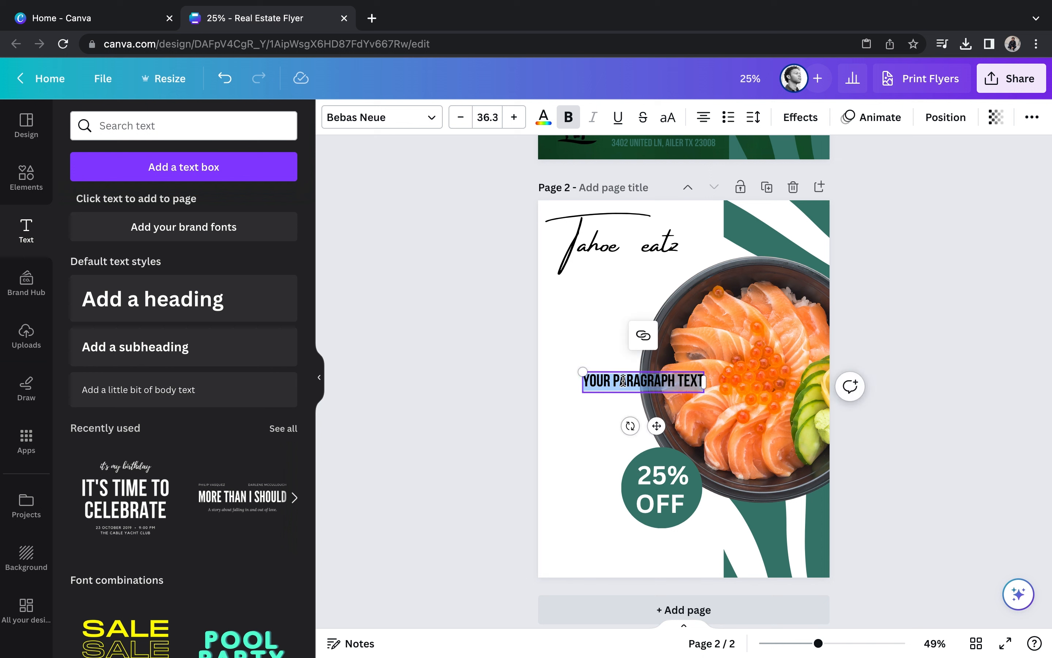
{"action": "type", "text": "F"}
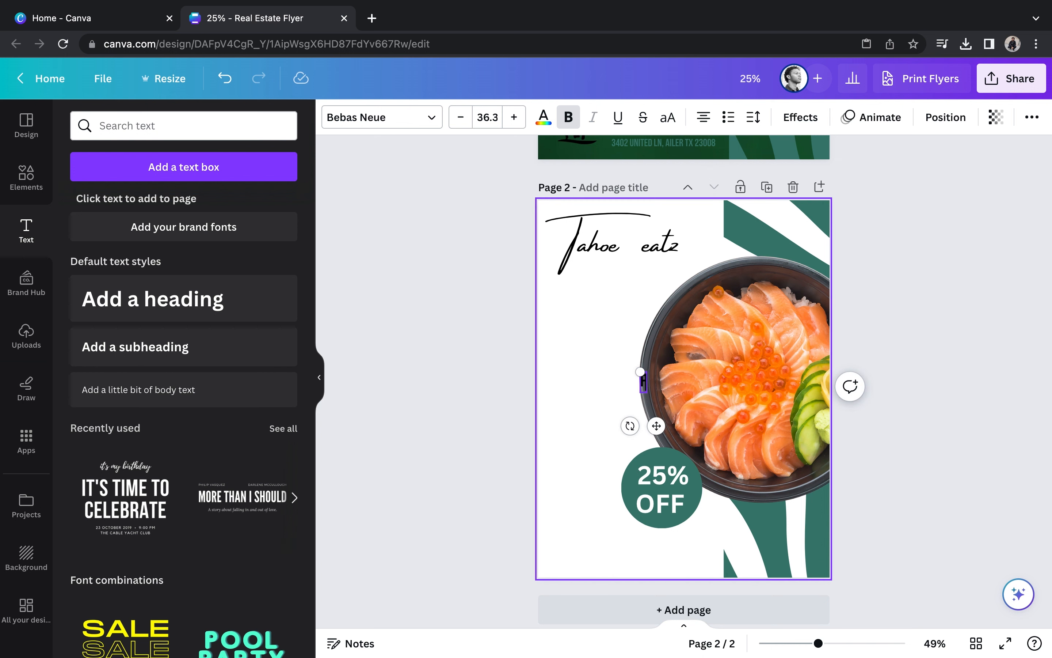
{"action": "type", "text": "EXCLUSIVE DINING"}
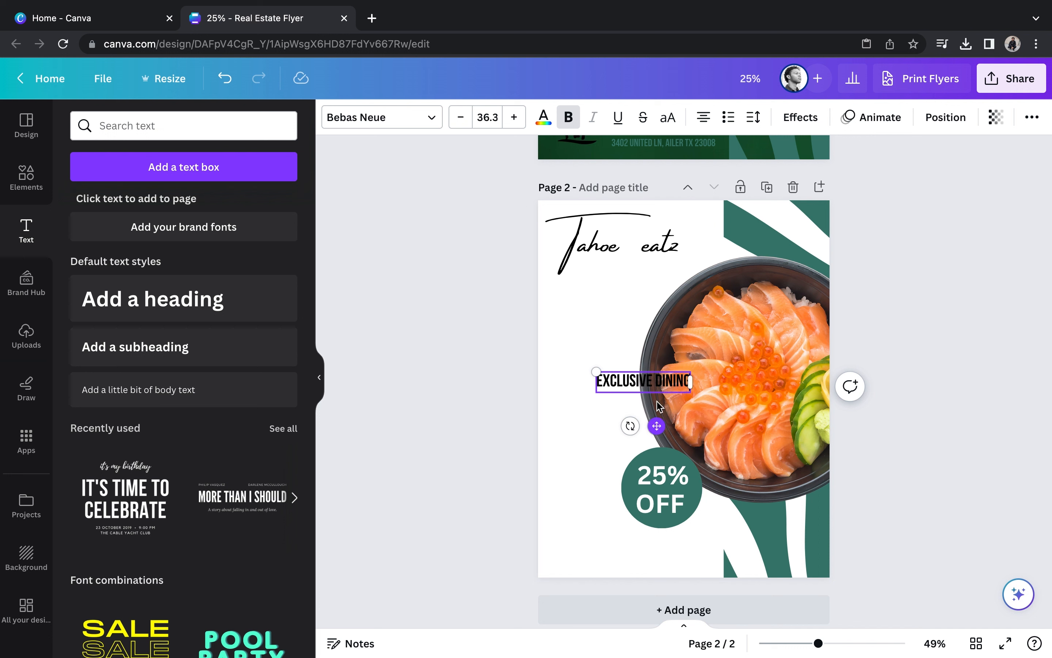
{"action": "left_click_drag", "start_coordinate": [657, 426], "coordinate": [642, 375]}
{"action": "left_click", "coordinate": [500, 338]}
Try the Kollektif and Montserrat Classic fonts on the "EXCLUSIVE DINING" text and restore Bebas Neue
{"action": "left_click", "coordinate": [615, 335]}
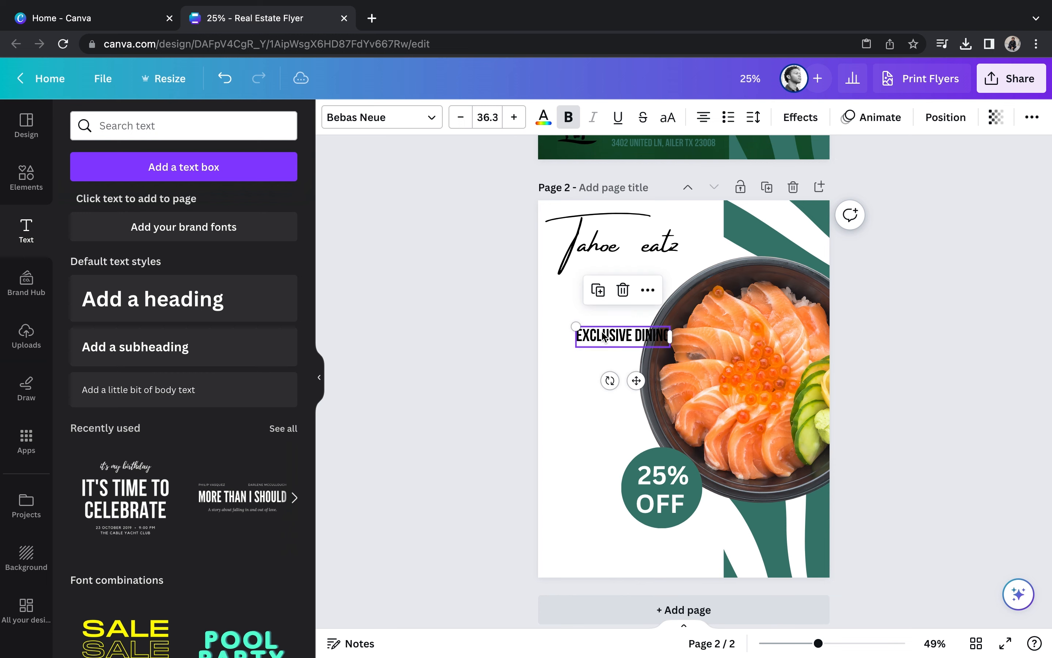
{"action": "left_click", "coordinate": [415, 131]}
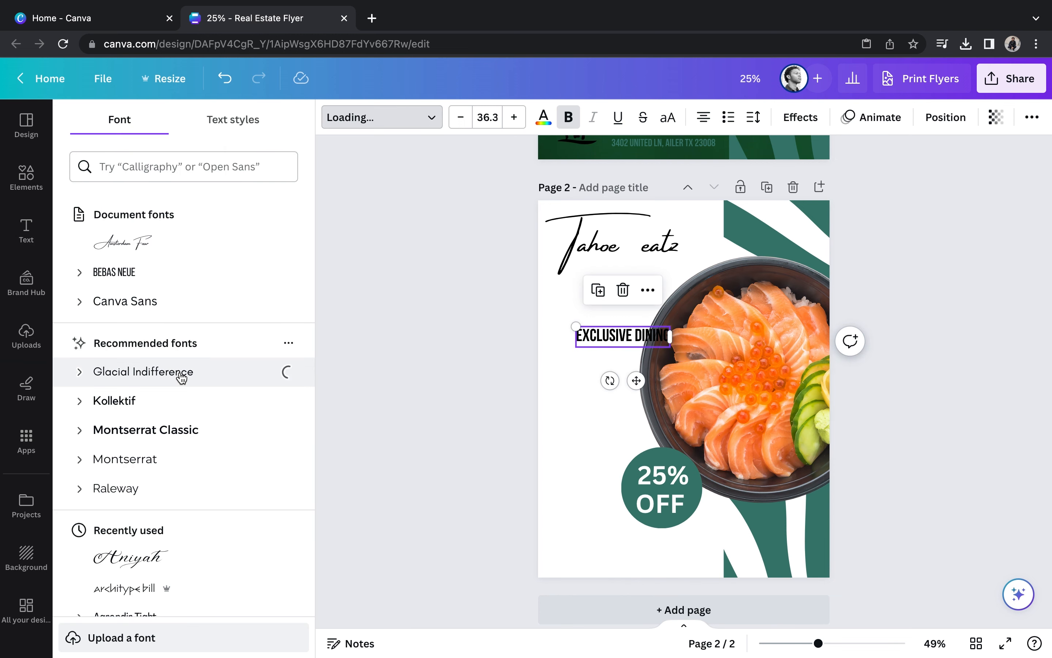
{"action": "left_click", "coordinate": [179, 400]}
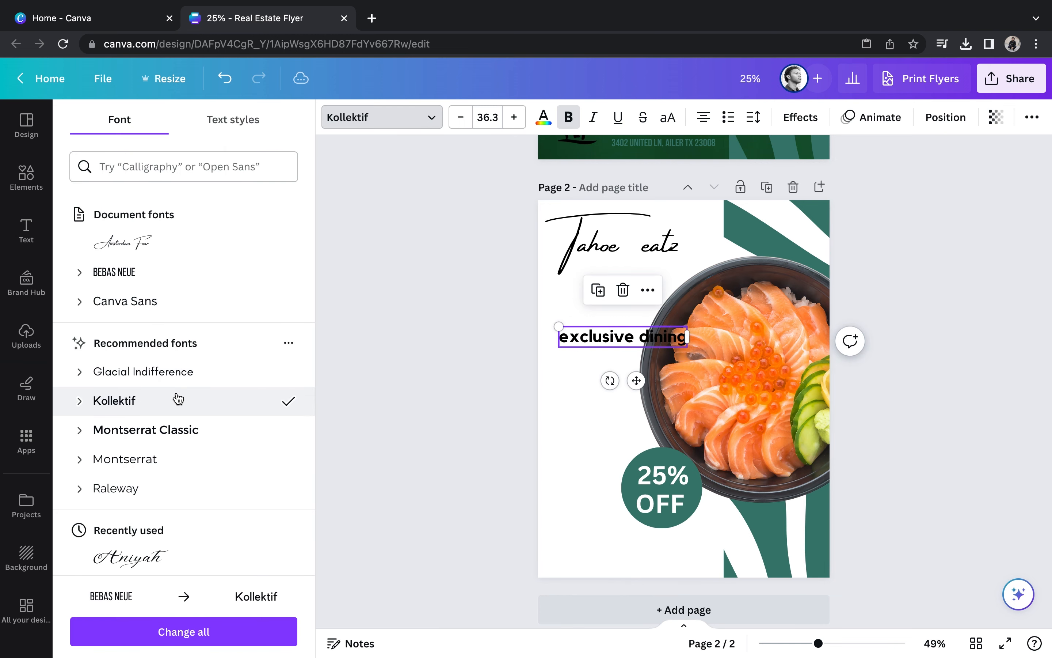
{"action": "left_click", "coordinate": [179, 435]}
{"action": "left_click", "coordinate": [136, 273]}
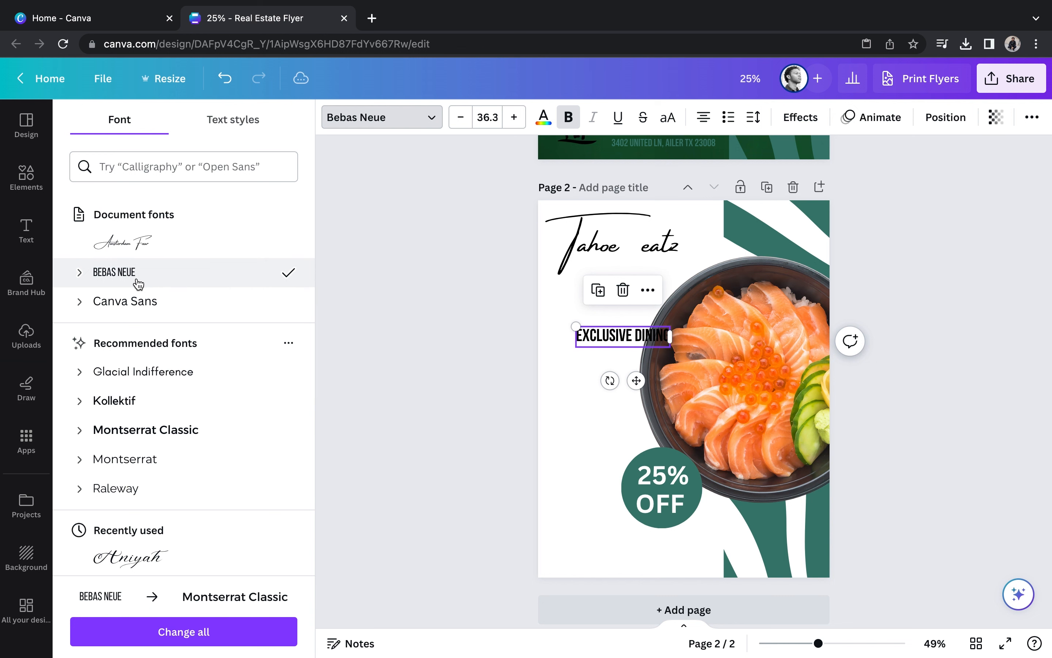
Place the "EXCLUSIVE DINING" tagline directly beneath the restaurant title, trying Glacial Indifference before restoring Bebas Neue
{"action": "left_click_drag", "start_coordinate": [635, 379], "coordinate": [641, 317]}
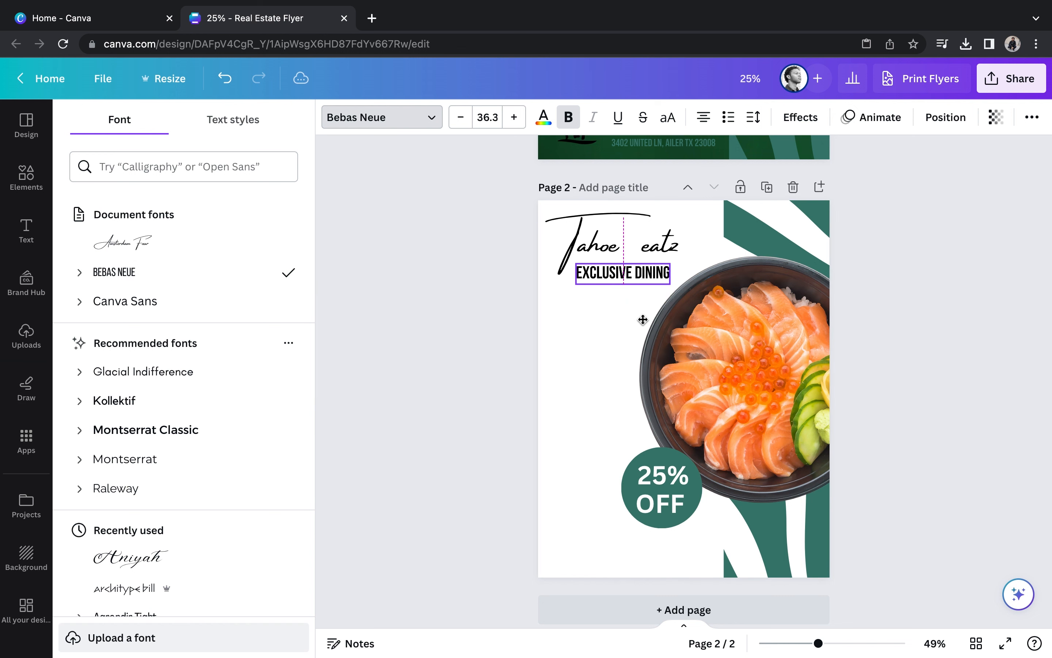
{"action": "left_click", "coordinate": [144, 371]}
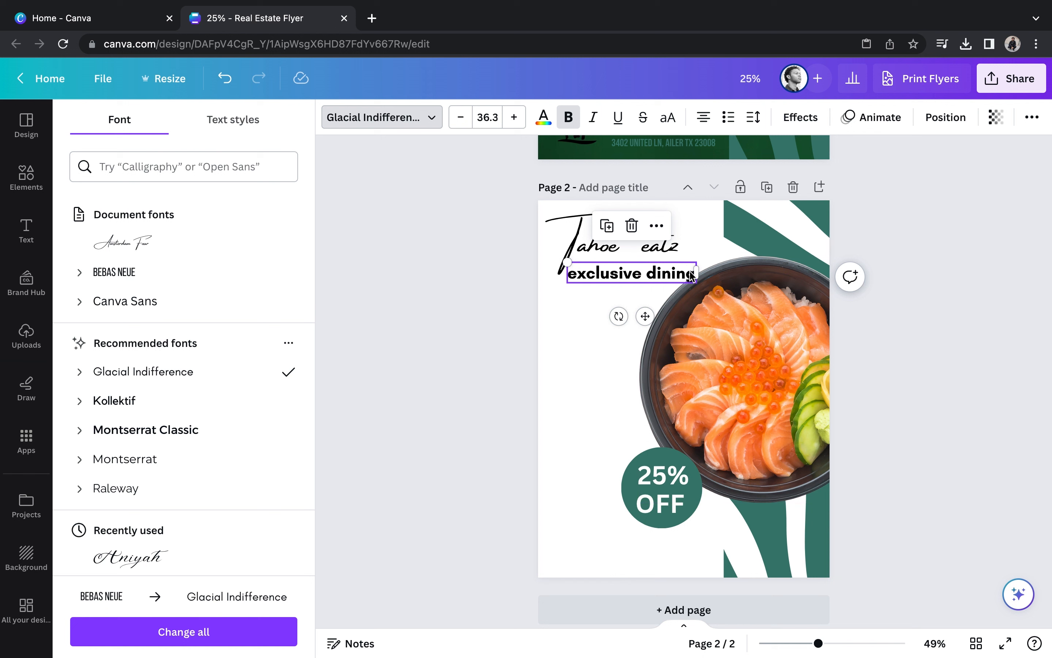
{"action": "left_click", "coordinate": [148, 273]}
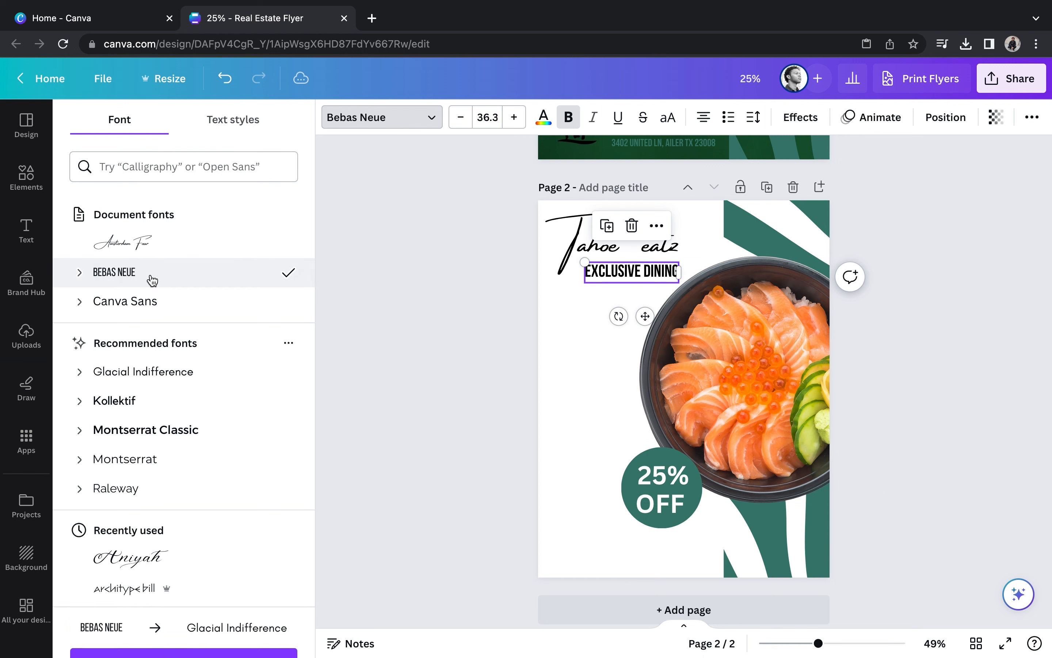
{"action": "left_click_drag", "start_coordinate": [645, 316], "coordinate": [637, 314]}
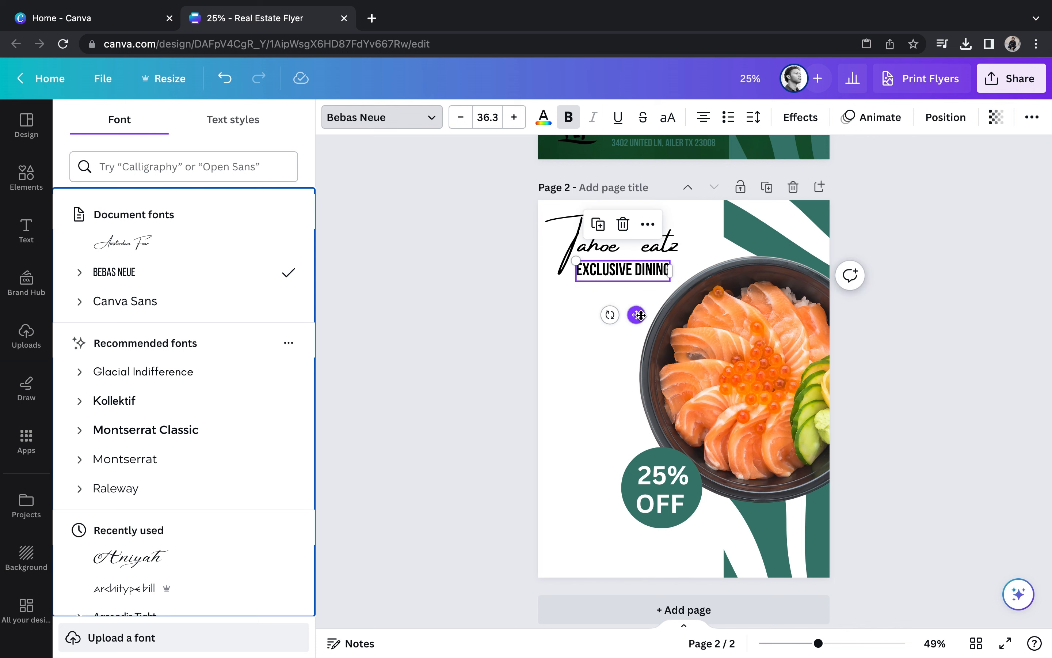
{"action": "left_click", "coordinate": [439, 301]}
{"action": "left_click", "coordinate": [439, 301]}
Recolor the "EXCLUSIVE DINING" tagline with a green sampled from the cucumber in the food photo
{"action": "left_click", "coordinate": [612, 265]}
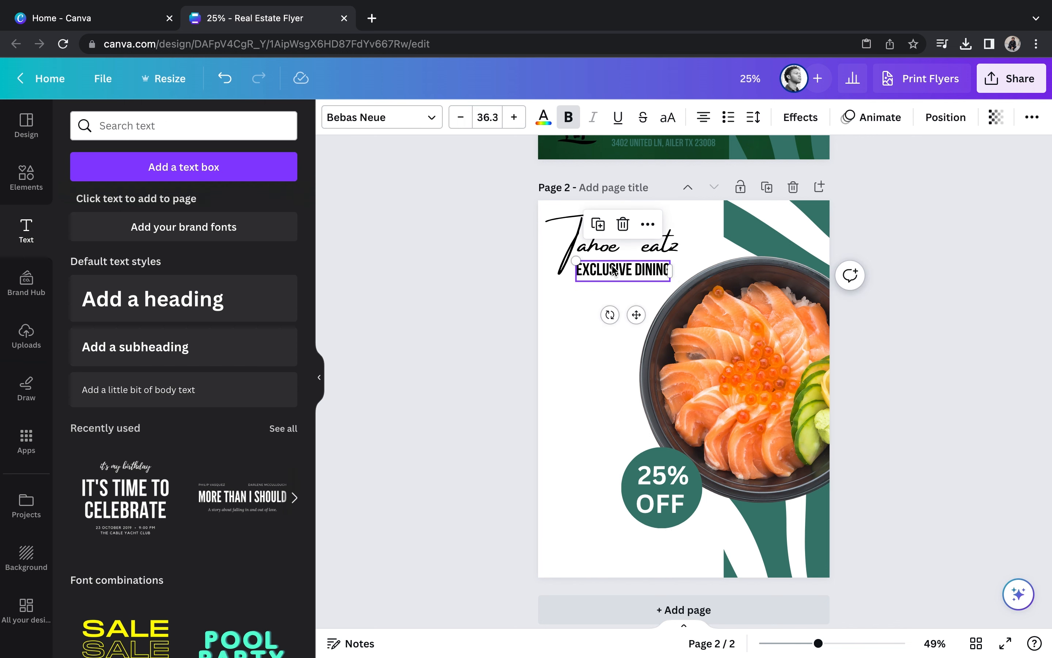
{"action": "left_click", "coordinate": [543, 117]}
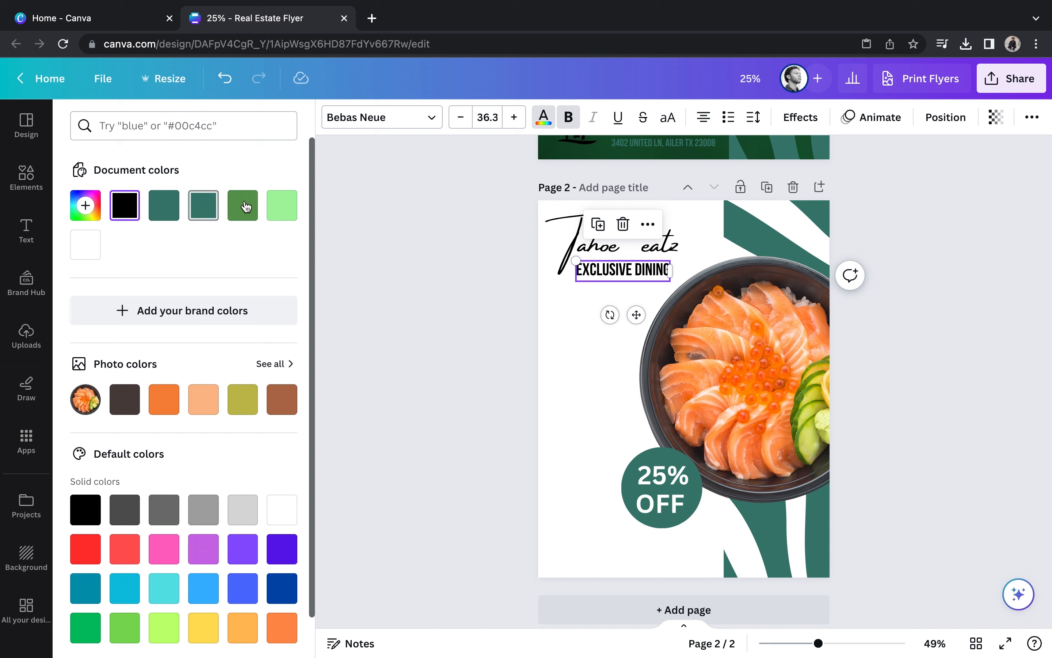
{"action": "left_click", "coordinate": [85, 208]}
{"action": "left_click", "coordinate": [271, 355]}
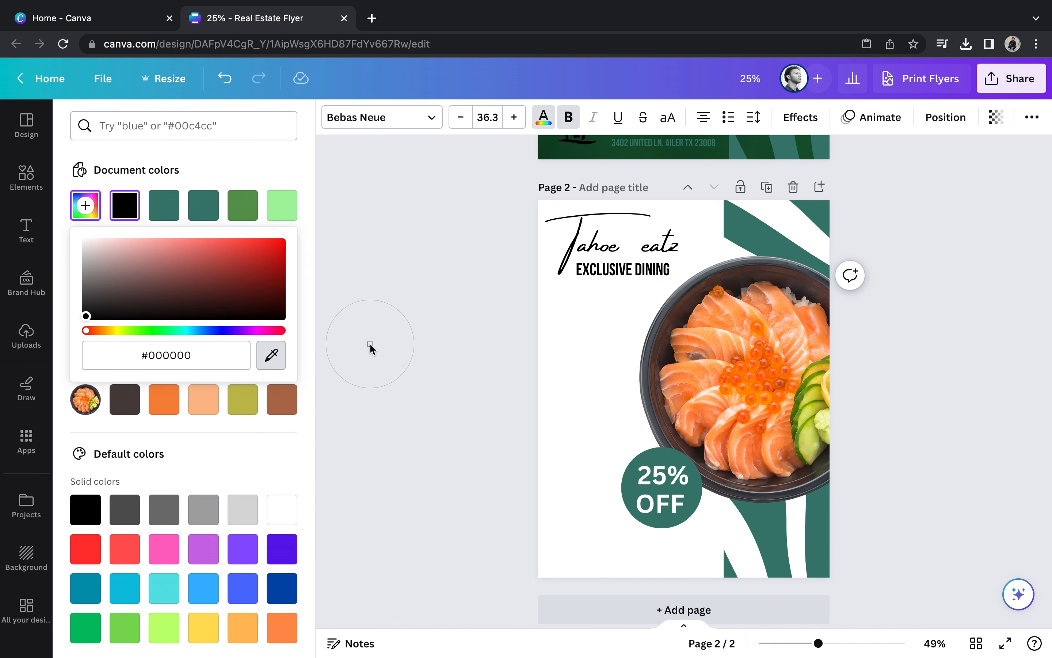
{"action": "left_click", "coordinate": [800, 398]}
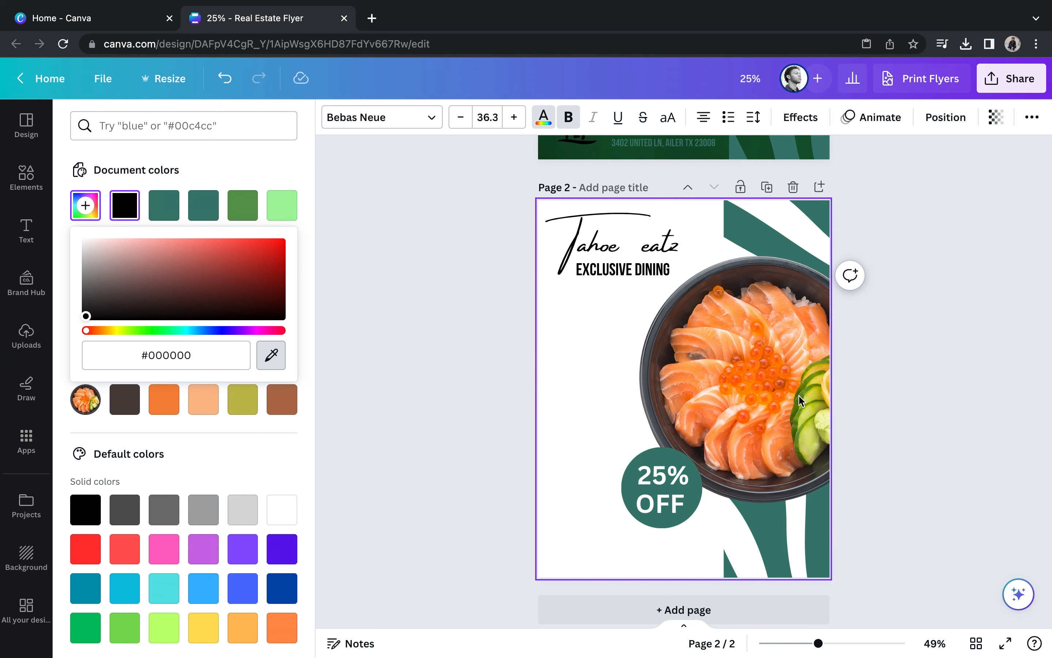
{"action": "left_click", "coordinate": [470, 365]}
{"action": "left_click", "coordinate": [469, 365]}
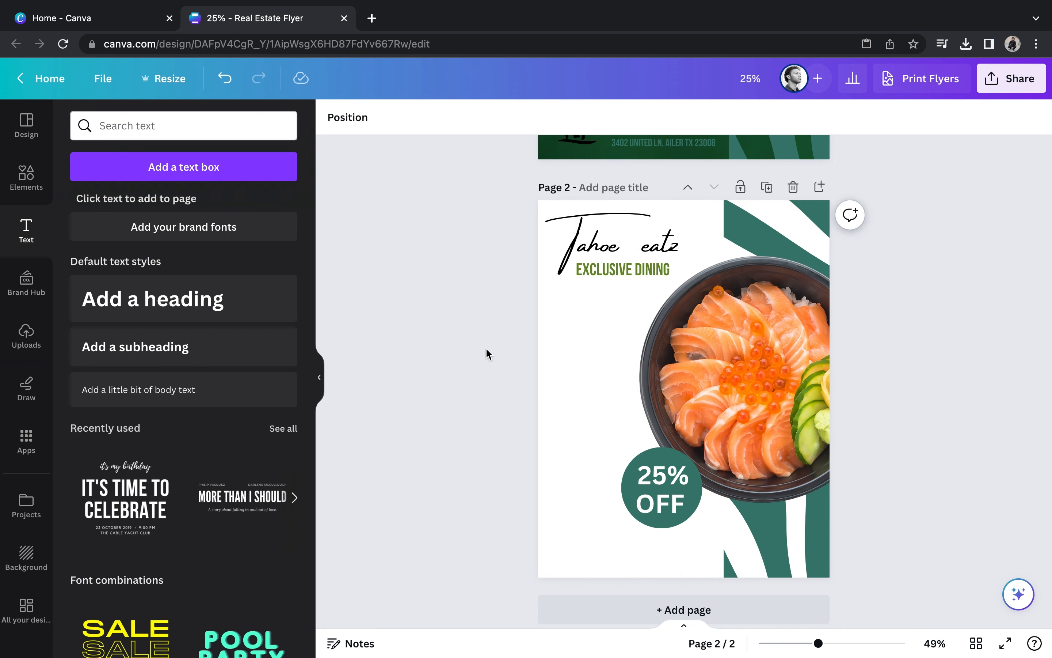
Make a copy of the green tagline and move it into the white area beside the food bowl
{"action": "left_click", "coordinate": [625, 269]}
{"action": "right_click", "coordinate": [625, 269]}
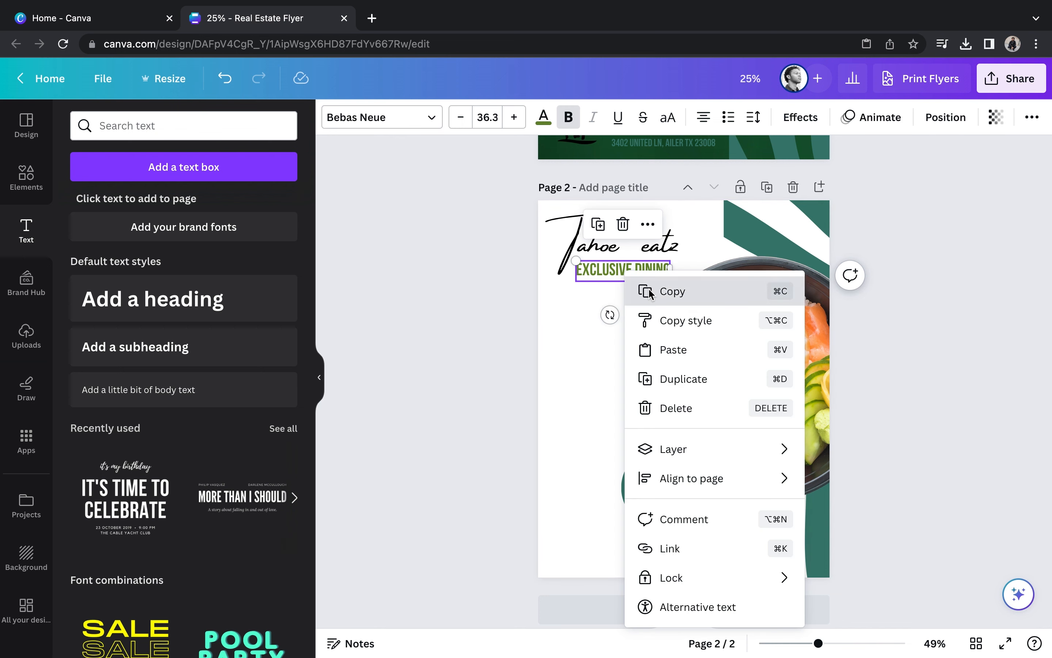
{"action": "left_click", "coordinate": [672, 291]}
{"action": "right_click", "coordinate": [562, 401]}
{"action": "left_click", "coordinate": [609, 479]}
{"action": "left_click_drag", "start_coordinate": [632, 267], "coordinate": [587, 384]}
Replace the copied text with "COME ENJOY THE FINEST JAPANESE DINING EXPERIENCE", breaking it over several lines
{"action": "double_click", "coordinate": [600, 350]}
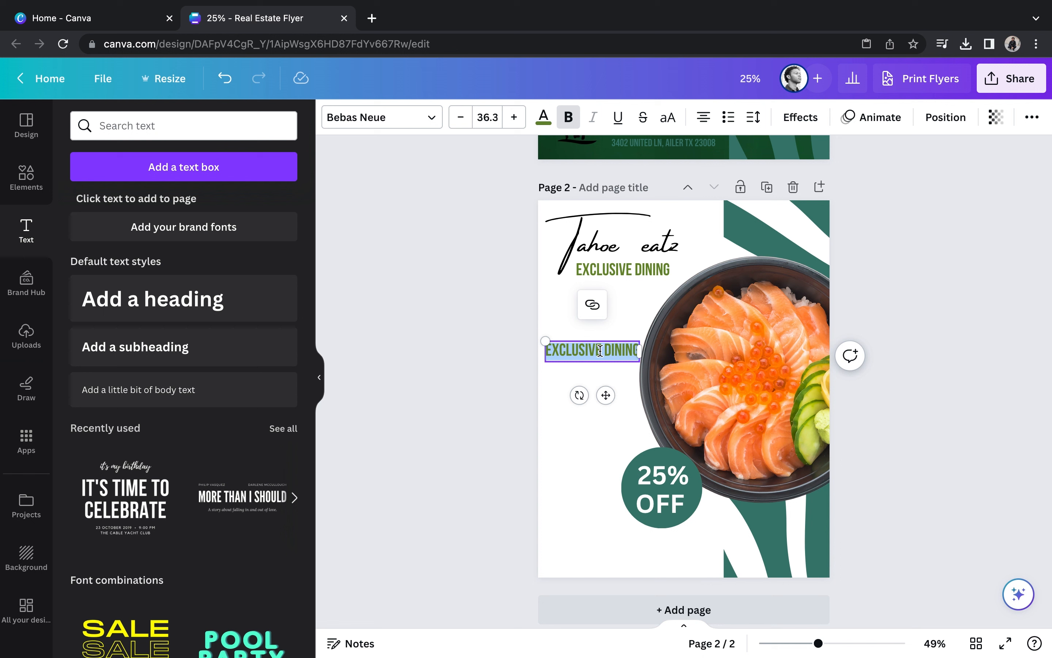
{"action": "type", "text": "COME"}
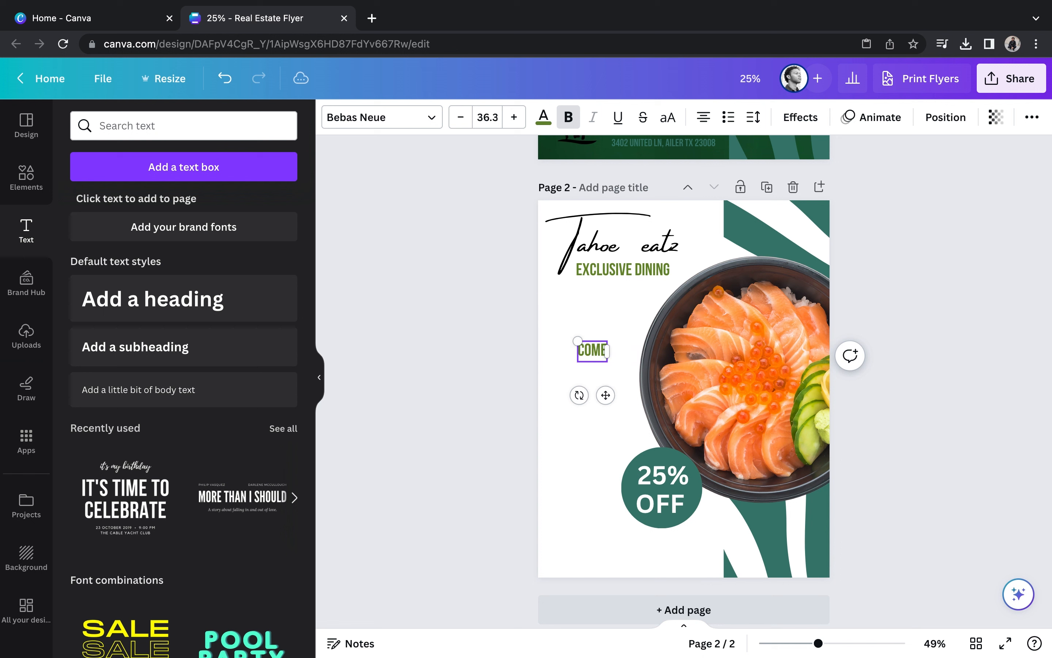
{"action": "type", "text": " ENJOY"}
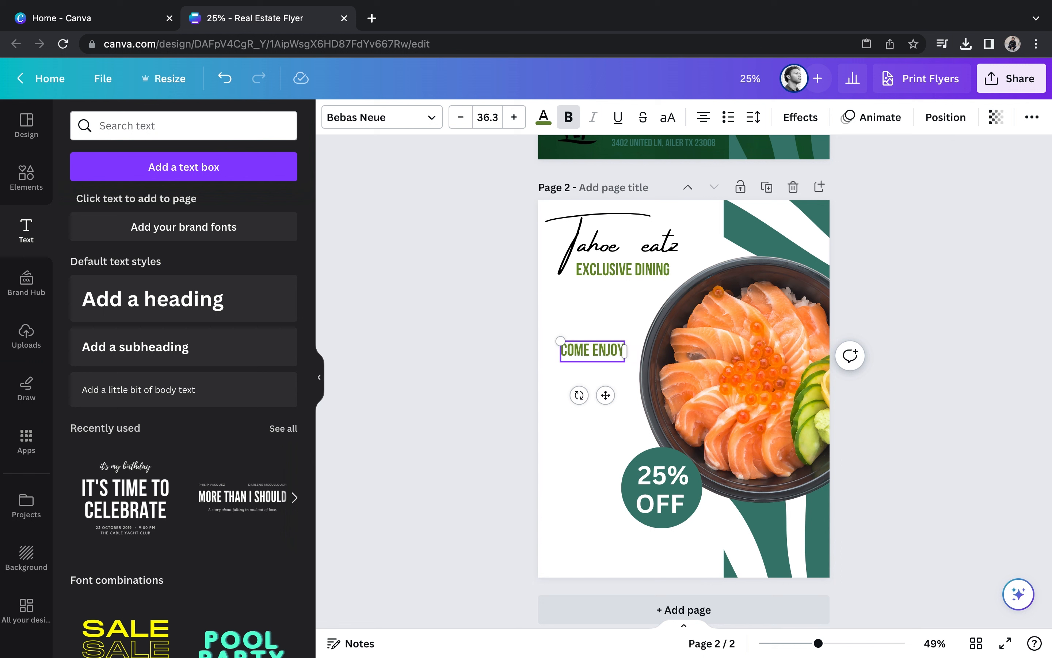
{"action": "type", "text": " THE"}
{"action": "key", "text": "Return"}
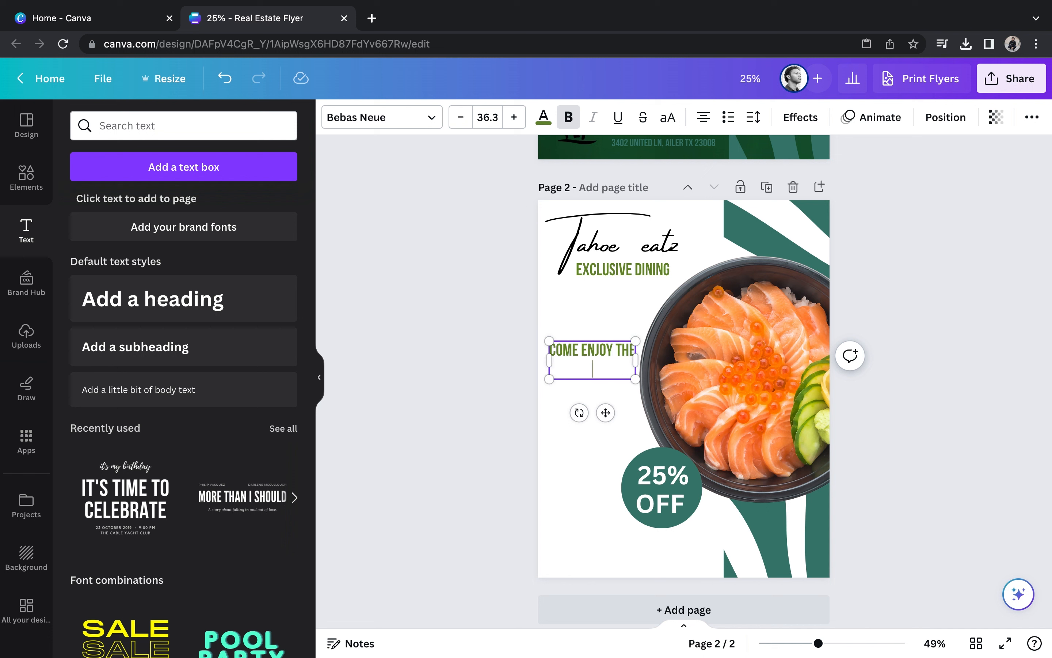
{"action": "type", "text": "FINEST DINING"}
{"action": "key", "text": "Return"}
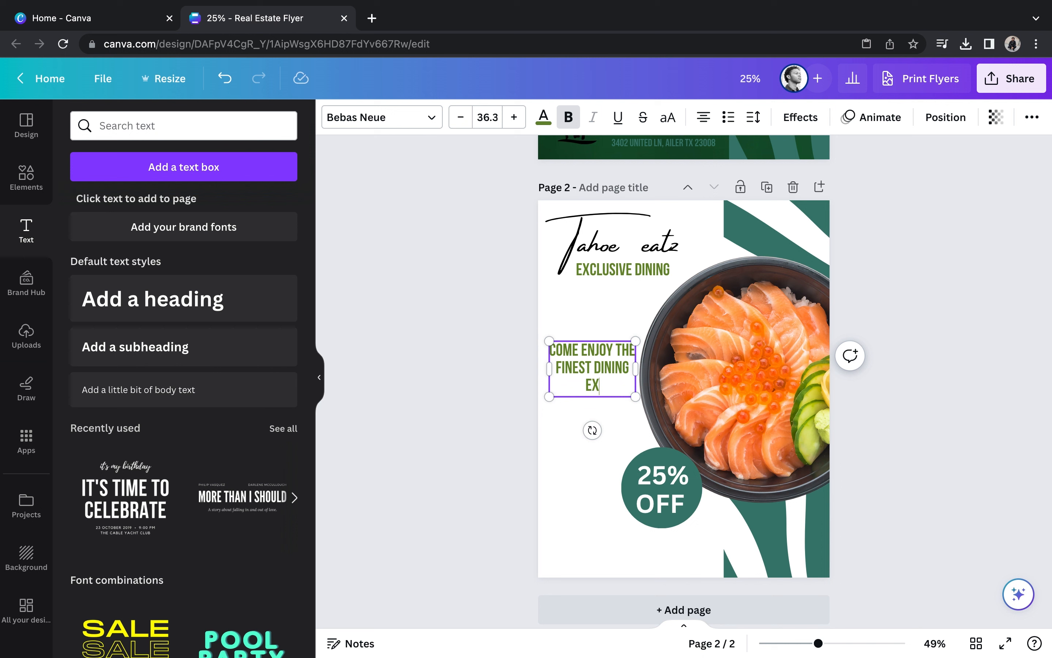
{"action": "left_click", "coordinate": [594, 369]}
{"action": "type", "text": "JAPANESE"}
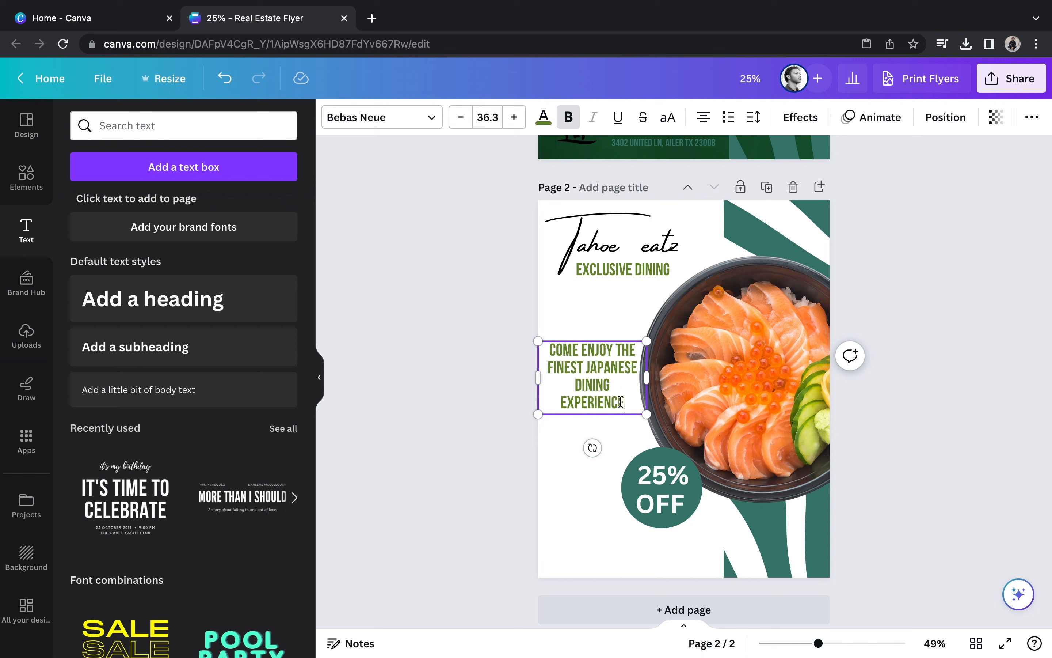
Left-align all lines of the "COME ENJOY THE FINEST JAPANESE DINING EXPERIENCE" paragraph
{"action": "double_click", "coordinate": [613, 396]}
{"action": "double_click", "coordinate": [637, 402]}
{"action": "left_click_drag", "start_coordinate": [629, 402], "coordinate": [549, 351]}
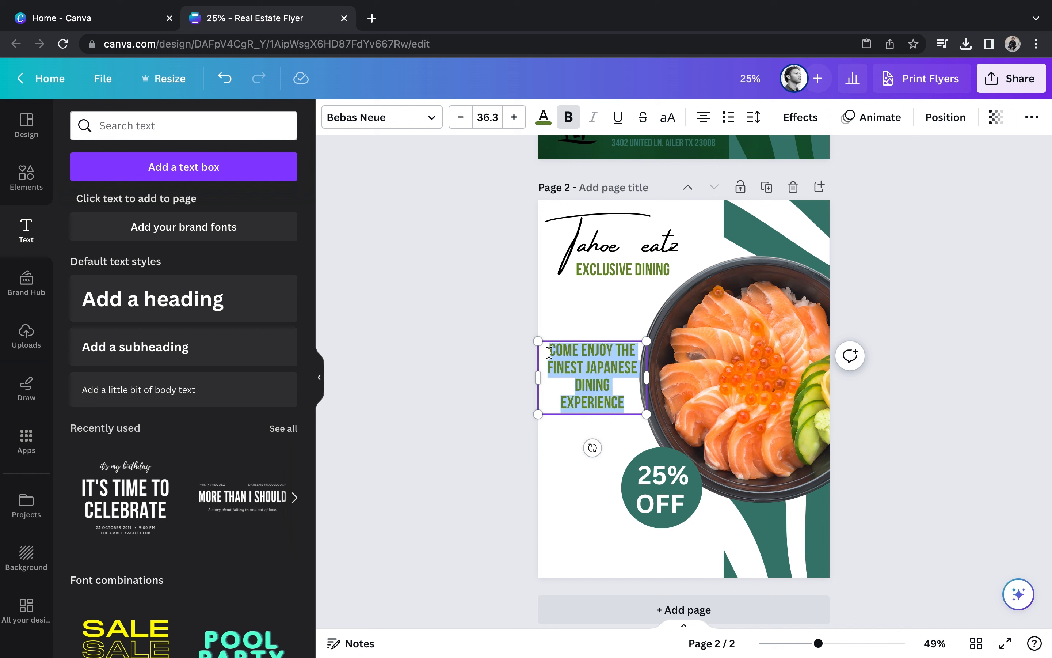
{"action": "left_click", "coordinate": [702, 122]}
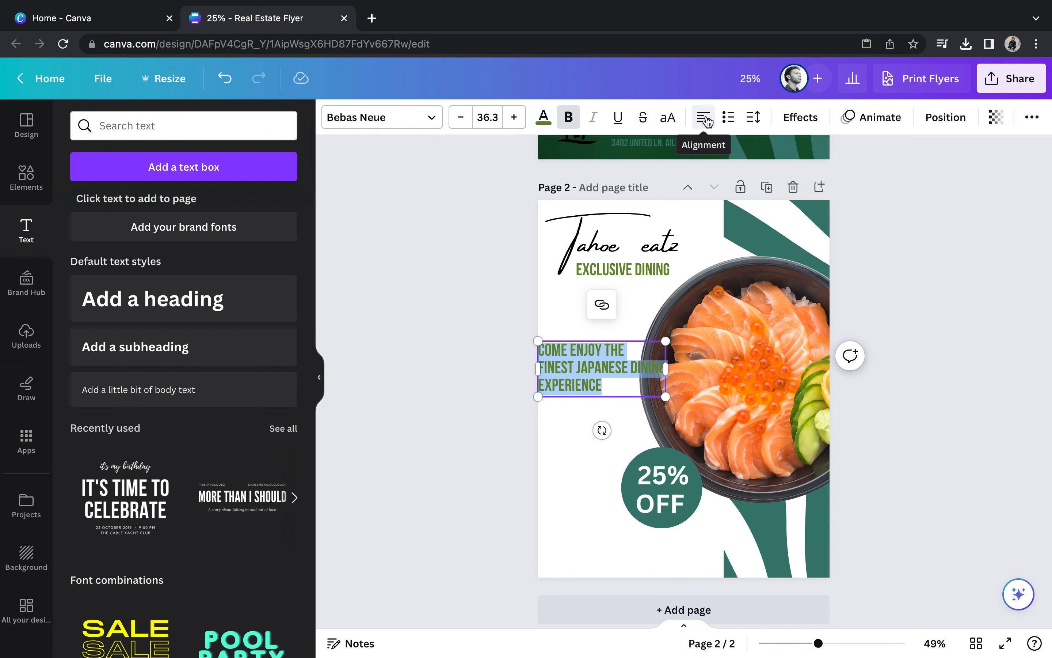
{"action": "left_click", "coordinate": [707, 121]}
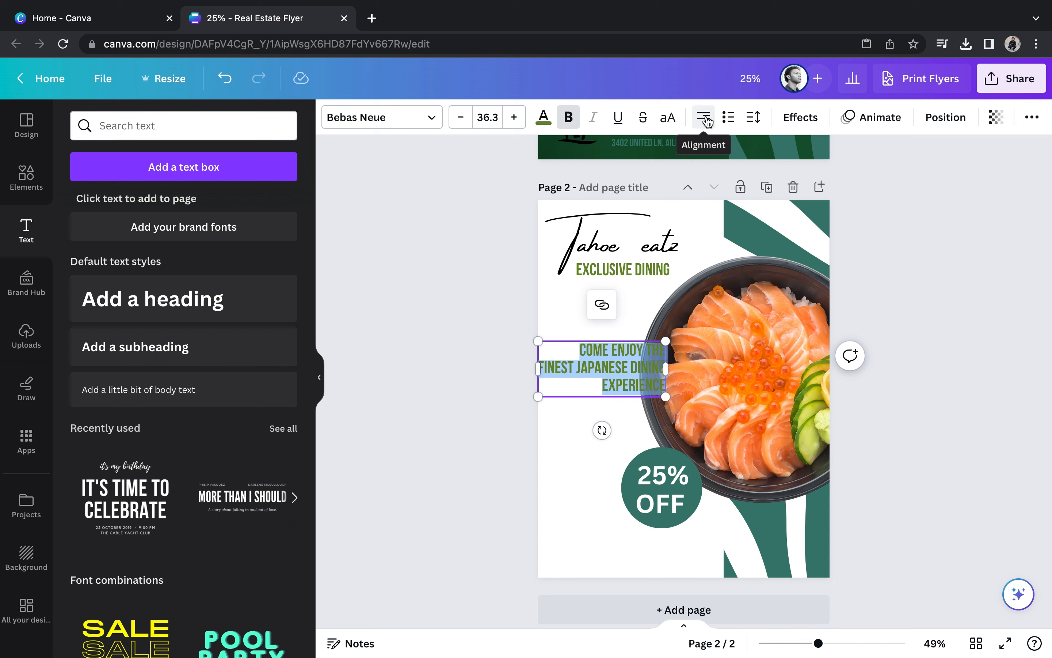
{"action": "left_click", "coordinate": [707, 121]}
{"action": "left_click", "coordinate": [705, 118]}
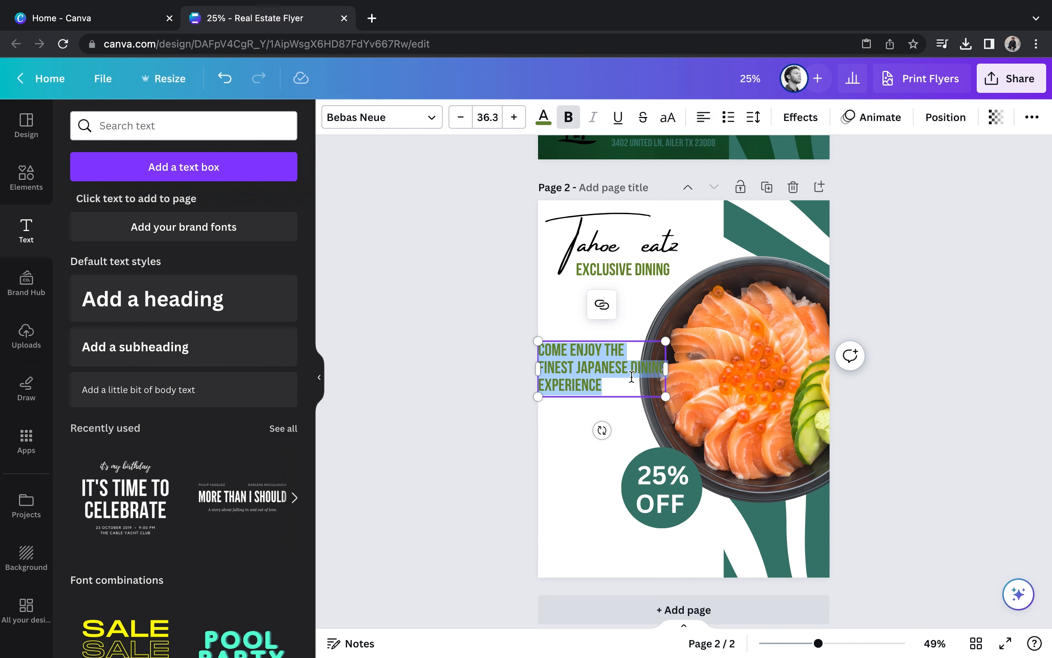
Resize the paragraph to four lines at font size 37.1 and move it into the white area above the 25% OFF badge
{"action": "left_click_drag", "start_coordinate": [665, 369], "coordinate": [652, 431]}
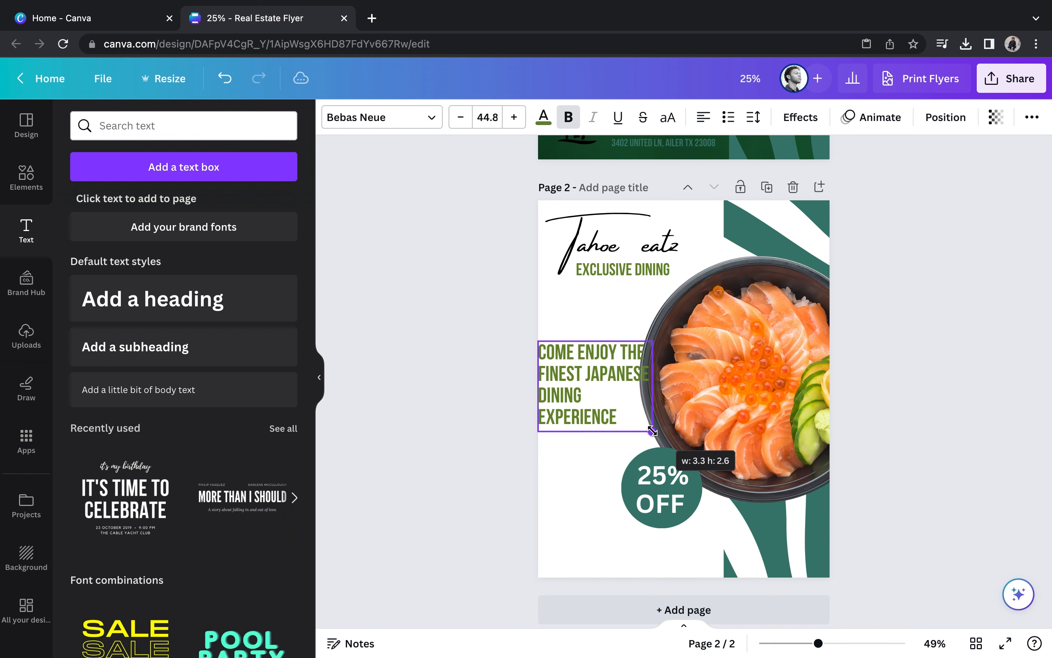
{"action": "left_click", "coordinate": [699, 352]}
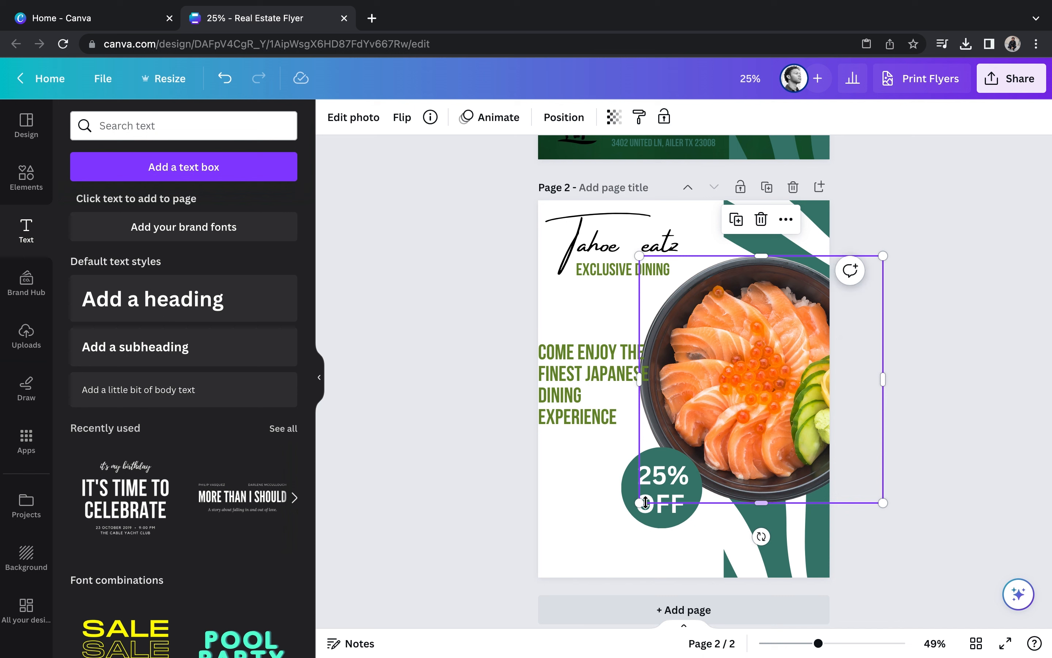
{"action": "left_click", "coordinate": [598, 407]}
{"action": "left_click_drag", "start_coordinate": [541, 428], "coordinate": [561, 413]}
{"action": "left_click_drag", "start_coordinate": [610, 365], "coordinate": [597, 396]}
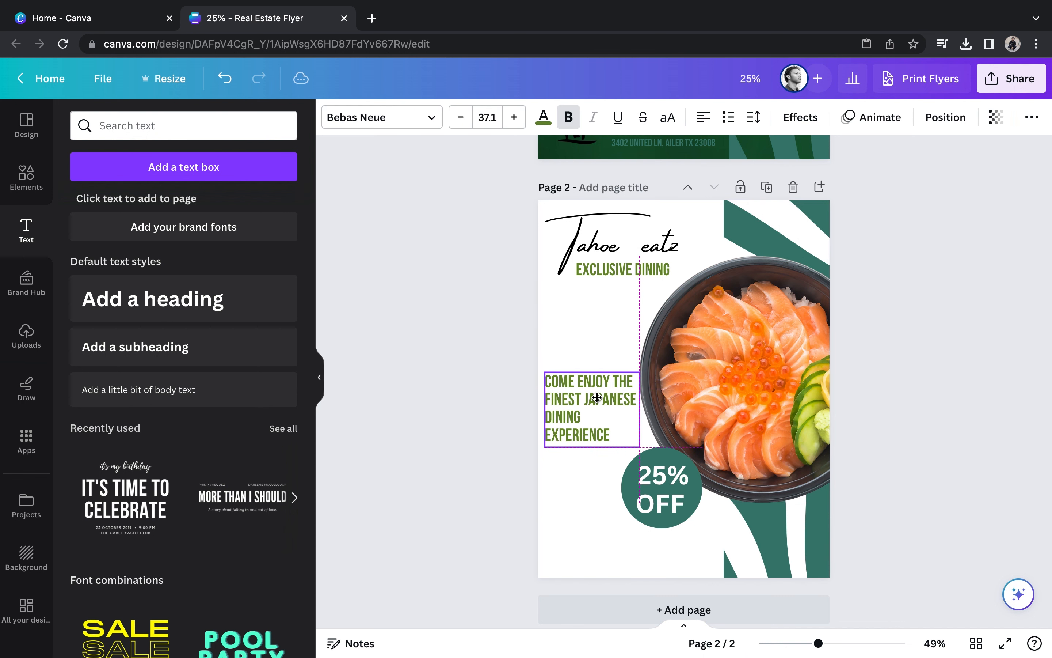
Shrink the food bowl photo slightly from its lower-left corner and shift the 25% OFF badge slightly up and right to suit
{"action": "left_click", "coordinate": [693, 389]}
{"action": "left_click_drag", "start_coordinate": [640, 503], "coordinate": [658, 502]}
{"action": "left_click", "coordinate": [639, 513]}
{"action": "left_click_drag", "start_coordinate": [591, 465], "coordinate": [648, 507]}
{"action": "key", "text": "Up"}
{"action": "key", "text": "Up"}
{"action": "key", "text": "Up"}
{"action": "key", "text": "Up"}
{"action": "key", "text": "Up"}
{"action": "key", "text": "Up"}
{"action": "key", "text": "Up"}
{"action": "key", "text": "Up"}
{"action": "key", "text": "Up"}
{"action": "key", "text": "Up"}
{"action": "key", "text": "Up"}
{"action": "key", "text": "Up"}
{"action": "key", "text": "Up"}
{"action": "key", "text": "Up"}
{"action": "key", "text": "Up"}
{"action": "key", "text": "Up"}
{"action": "key", "text": "Up"}
{"action": "key", "text": "Up"}
{"action": "left_click", "coordinate": [920, 478]}
Shift the "COME ENJOY THE FINEST JAPANESE DINING EXPERIENCE" paragraph slightly up and to the right
{"action": "left_click_drag", "start_coordinate": [615, 397], "coordinate": [619, 389]}
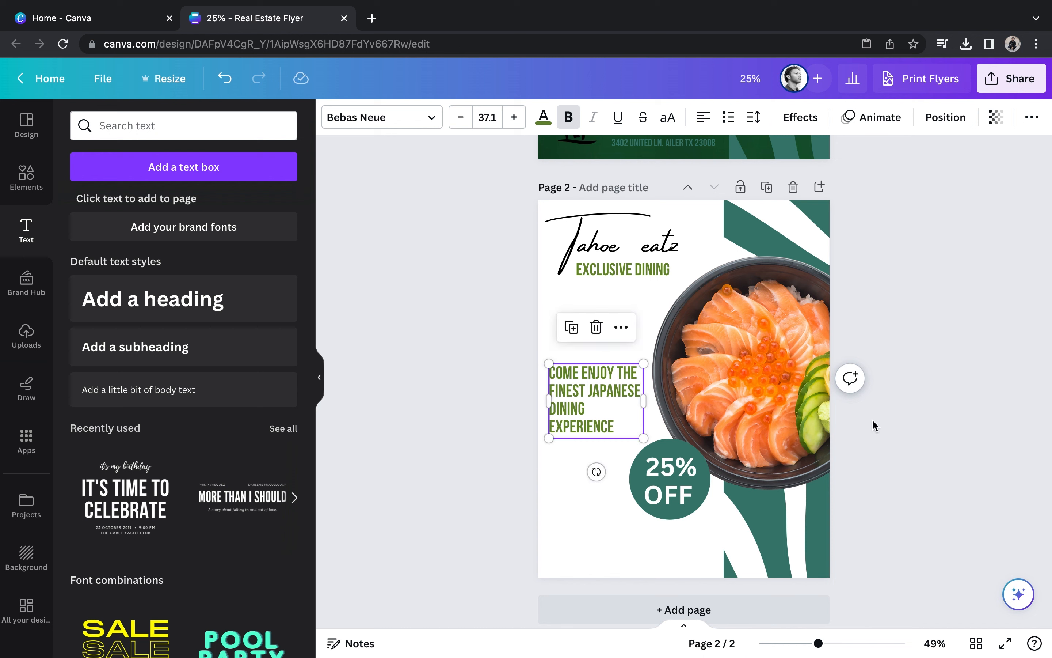
{"action": "left_click", "coordinate": [914, 445]}
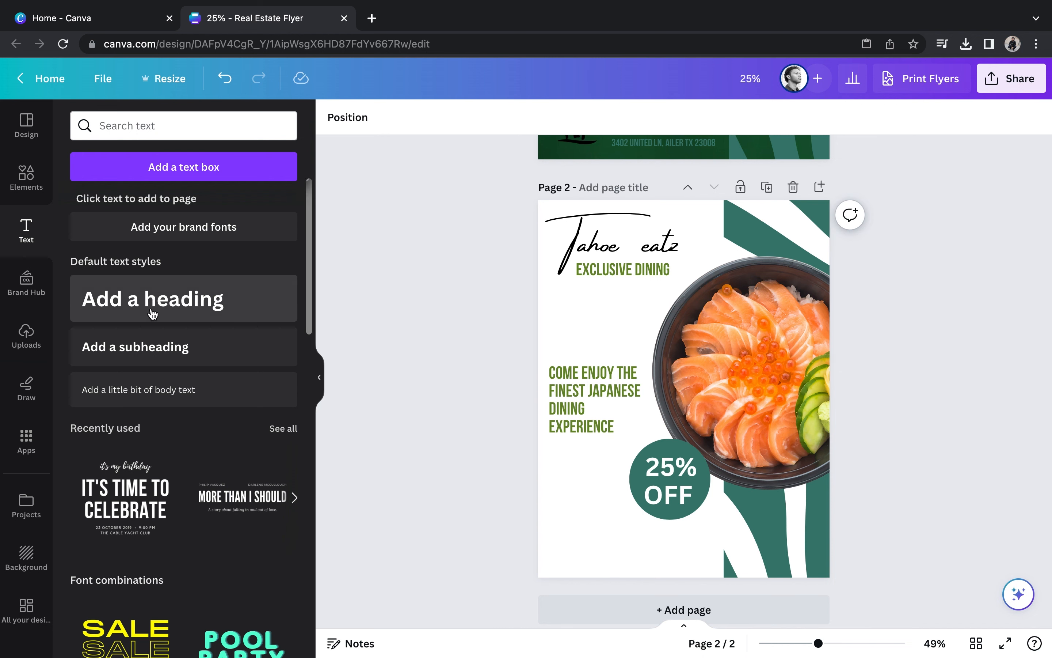
Open the CLEANPNG.COM website in a new browser tab
{"action": "left_click", "coordinate": [26, 176]}
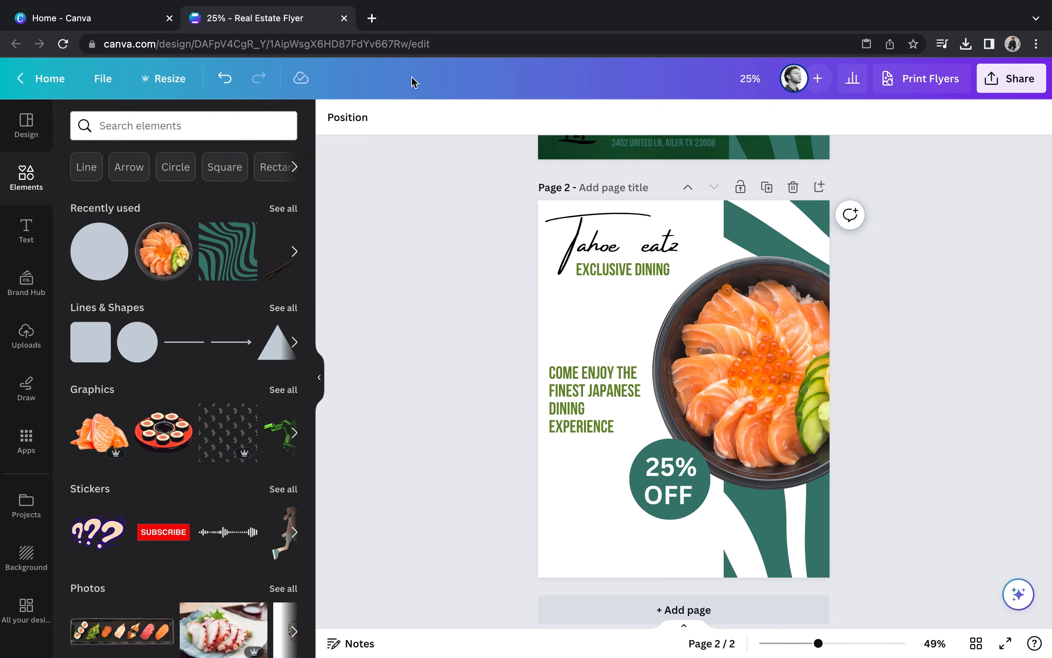
{"action": "left_click", "coordinate": [372, 18]}
{"action": "left_click", "coordinate": [287, 18]}
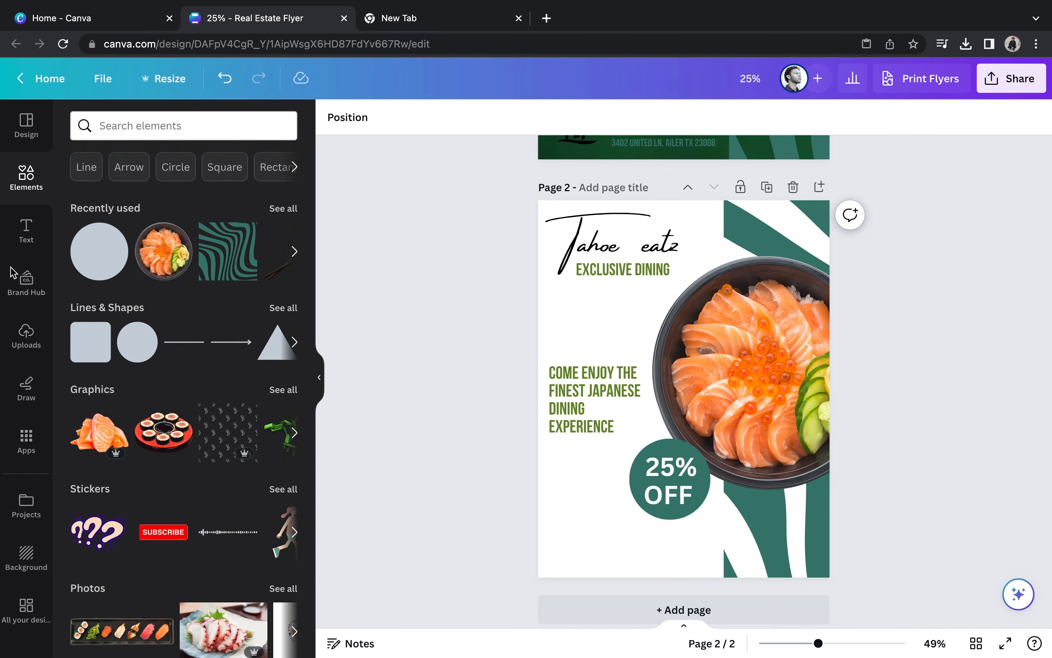
{"action": "left_click", "coordinate": [27, 339]}
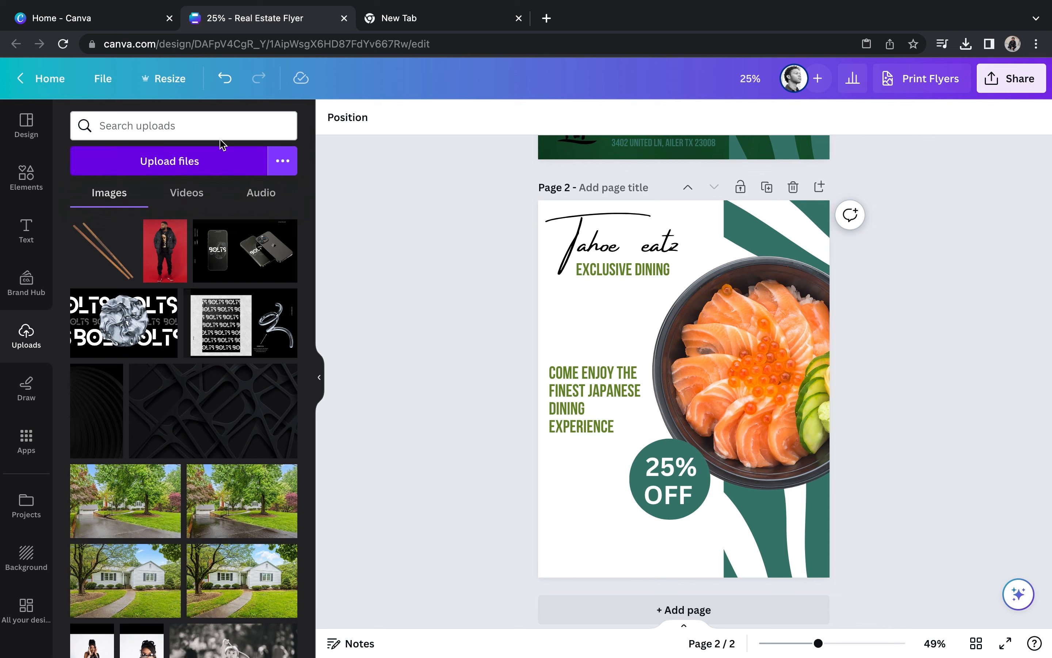
{"action": "left_click", "coordinate": [458, 24]}
{"action": "type", "text": "CLEANPNG.COM"}
{"action": "key", "text": "Return"}
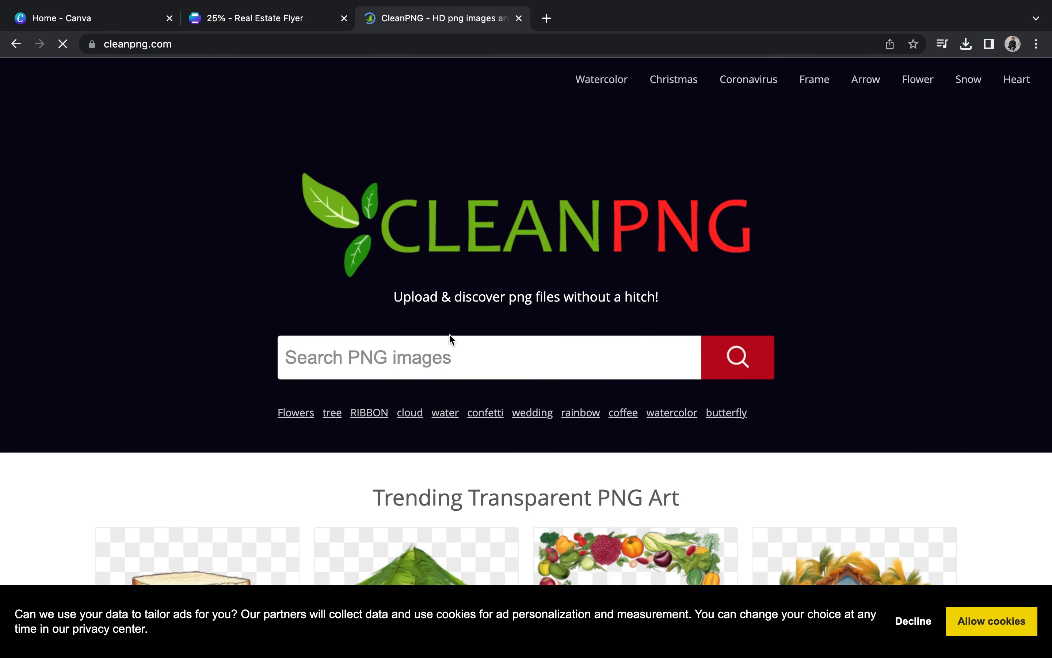
Search CleanPNG for "JAPANESE" images
{"action": "scroll", "coordinate": [450, 335], "scroll_direction": "down", "scroll_amount": 10}
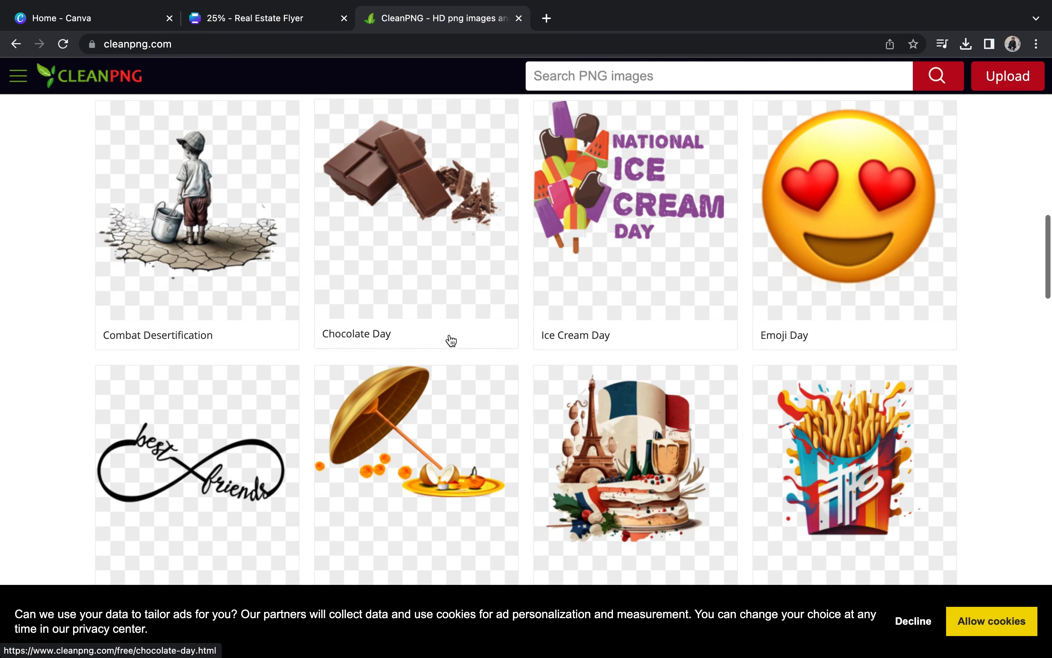
{"action": "scroll", "coordinate": [451, 340], "scroll_direction": "up", "scroll_amount": 10}
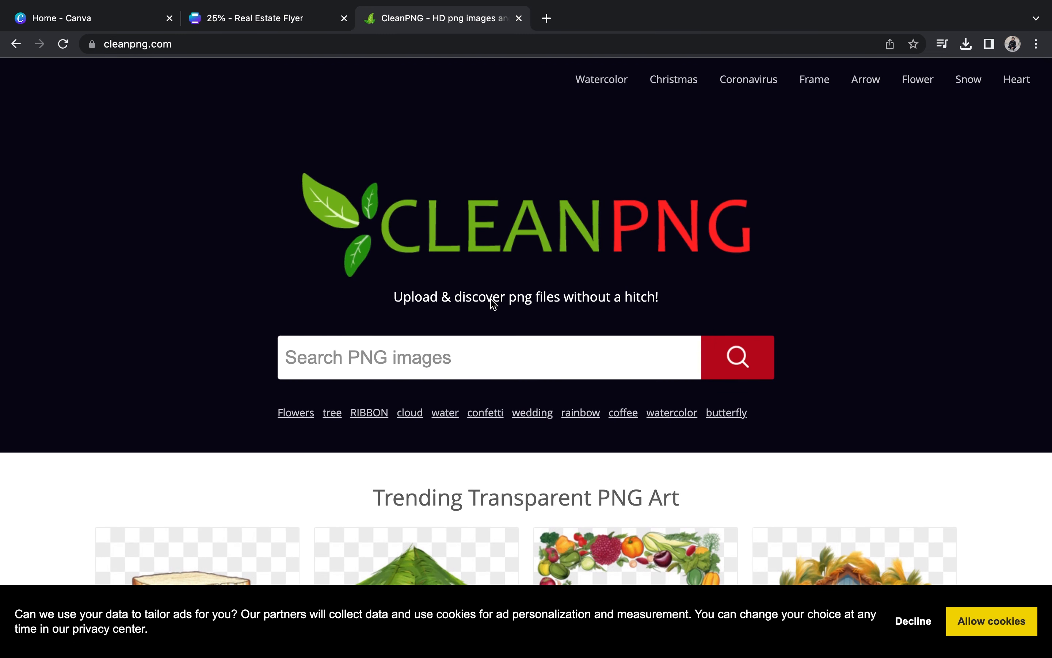
{"action": "left_click", "coordinate": [403, 353]}
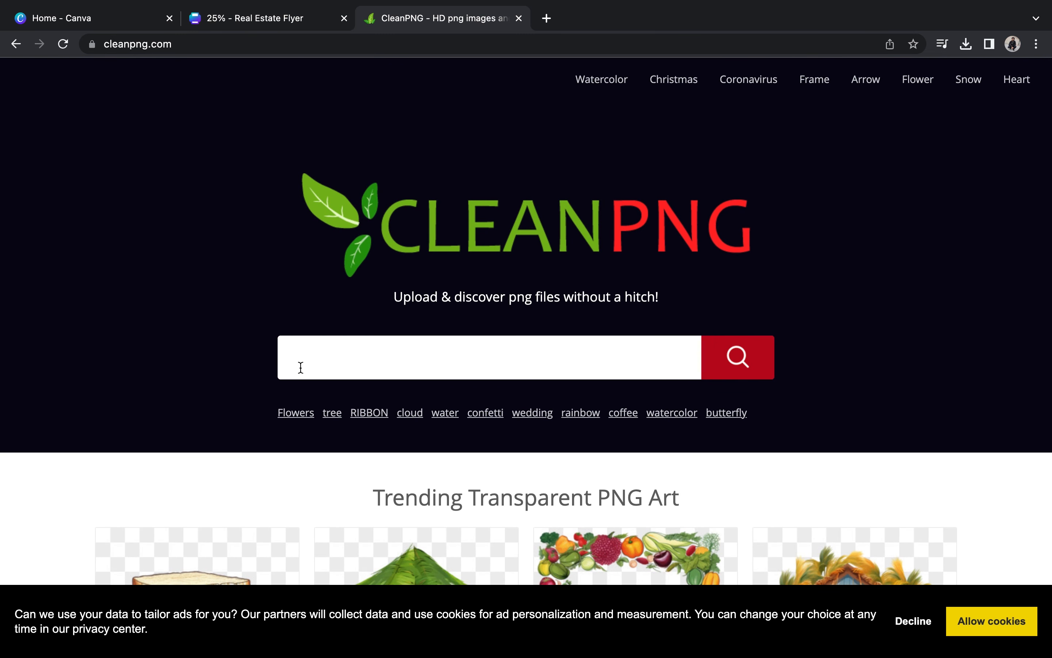
{"action": "type", "text": "JAPENESE"}
{"action": "key", "text": "Return"}
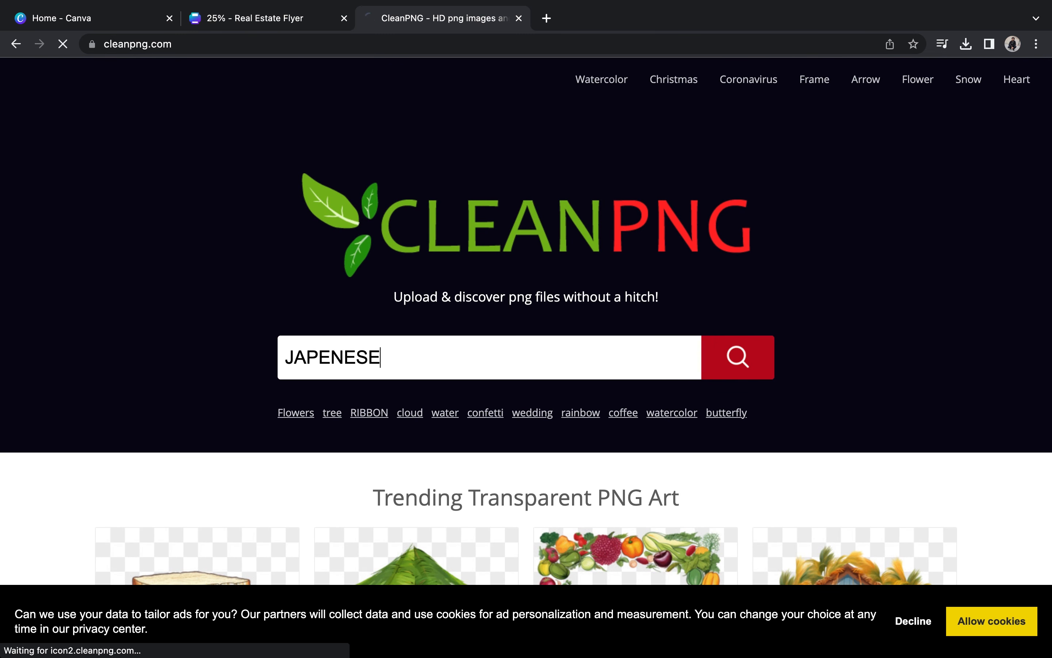
{"action": "left_click", "coordinate": [15, 43]}
{"action": "type", "text": "APANESE"}
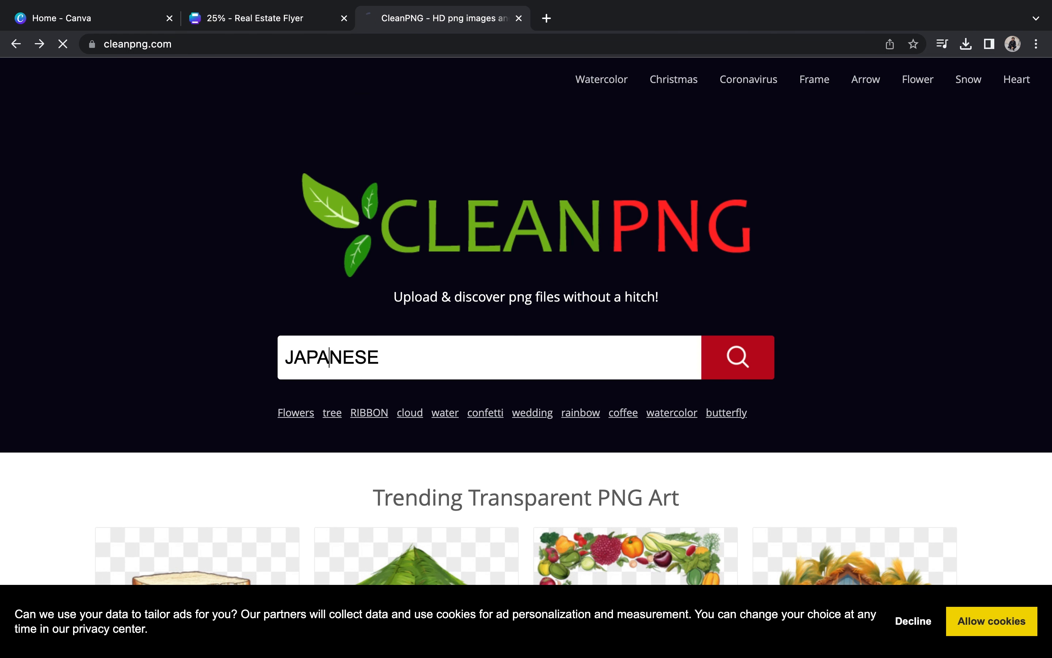
Download the Japanese flag PNG from the search results and upload it to the flyer design in Canva
{"action": "scroll", "coordinate": [411, 440], "scroll_direction": "down", "scroll_amount": 5}
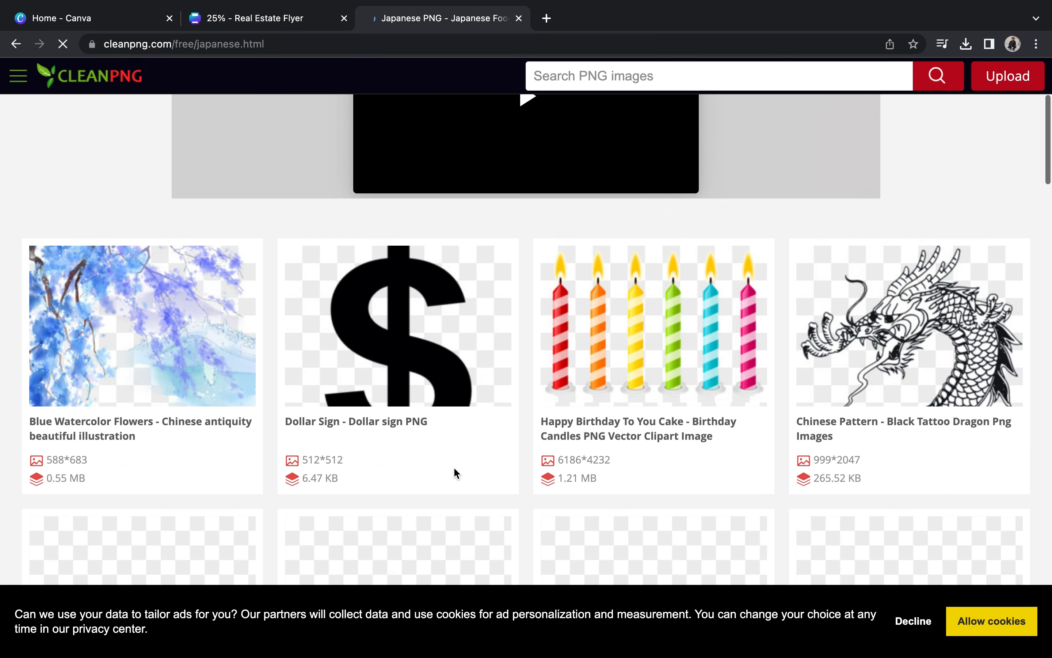
{"action": "scroll", "coordinate": [950, 274], "scroll_direction": "down", "scroll_amount": 5}
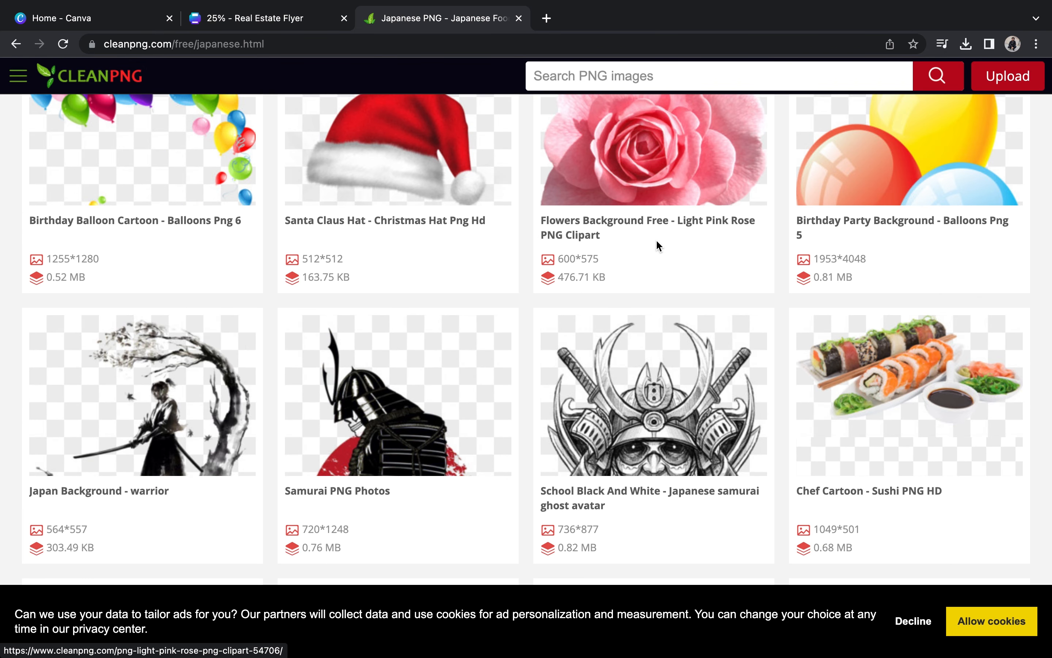
{"action": "scroll", "coordinate": [911, 415], "scroll_direction": "down", "scroll_amount": 6}
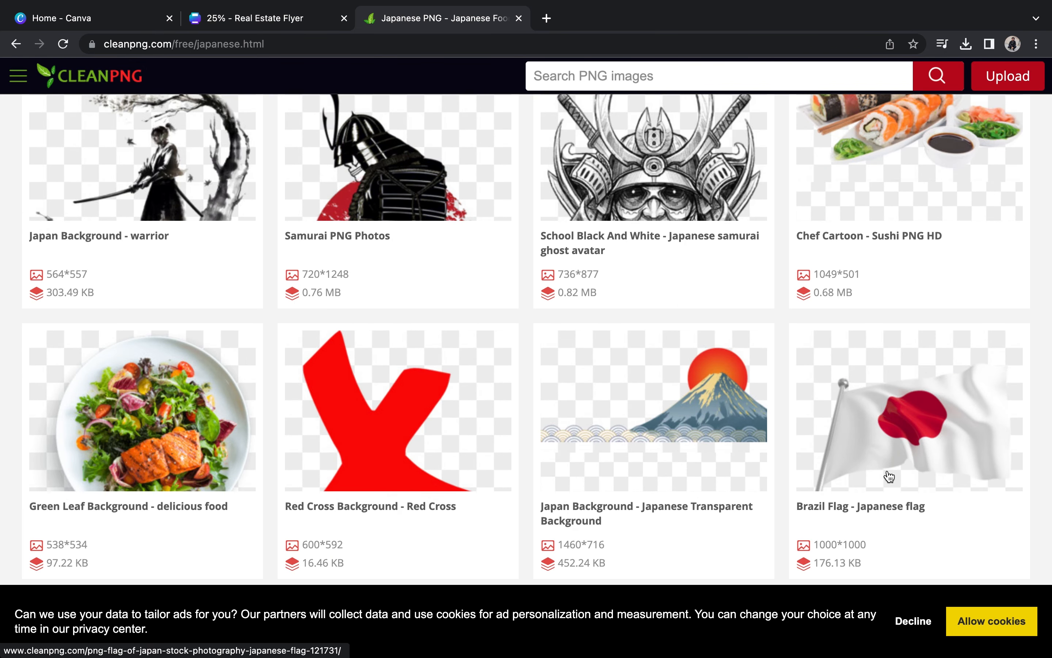
{"action": "left_click", "coordinate": [883, 452]}
{"action": "scroll", "coordinate": [815, 326], "scroll_direction": "down", "scroll_amount": 8}
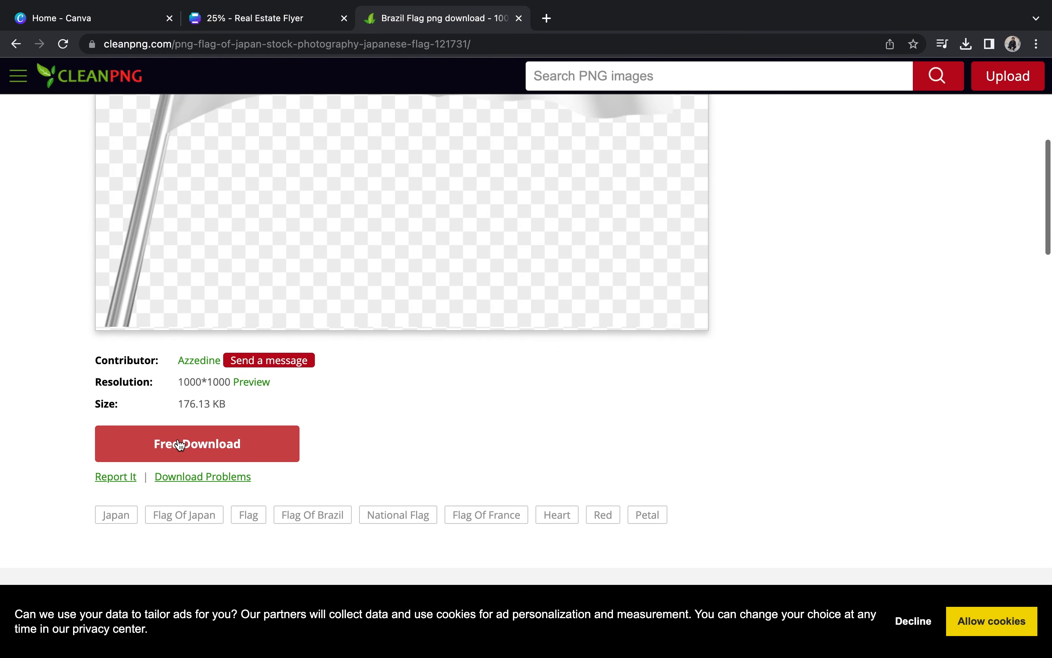
{"action": "left_click", "coordinate": [237, 444]}
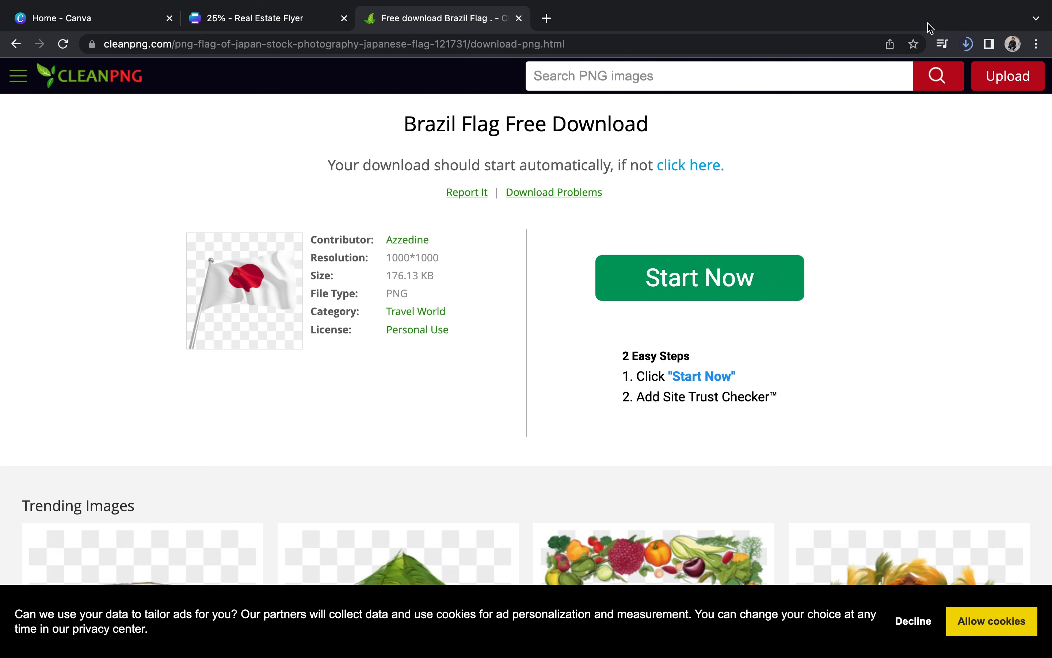
{"action": "left_click", "coordinate": [283, 23]}
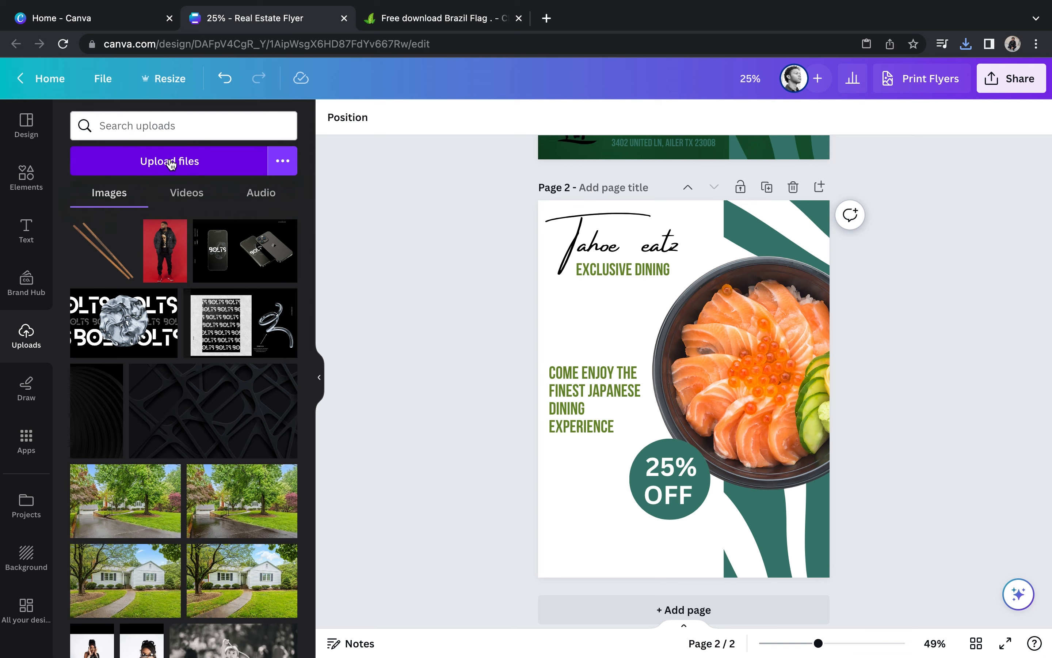
{"action": "double_click", "coordinate": [577, 242]}
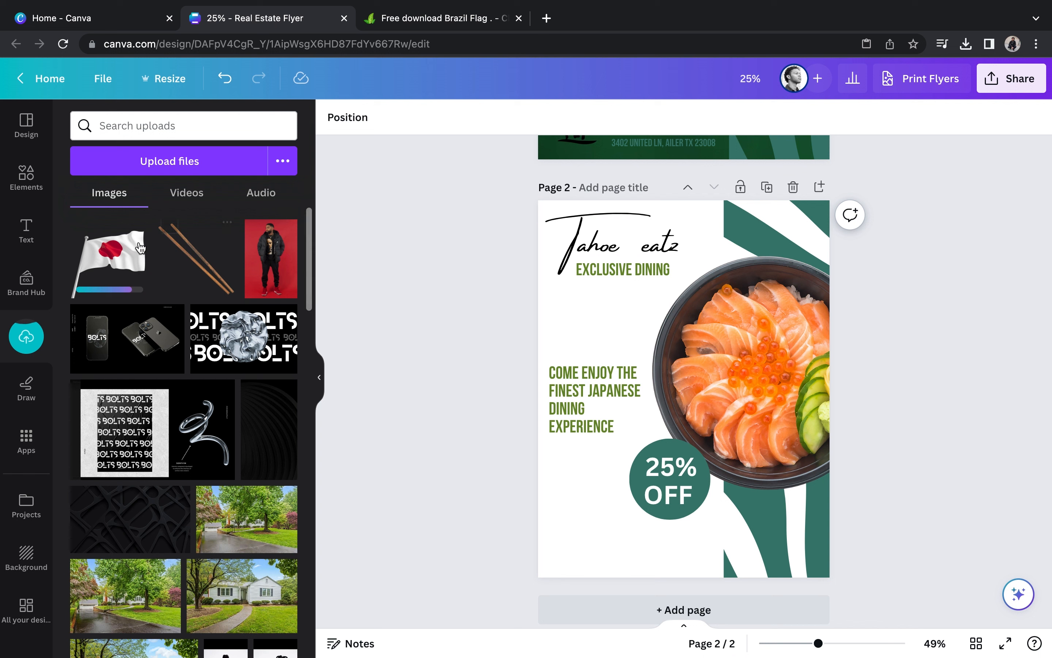
Try the uploaded Japanese flag image on page 2 and delete it from the page
{"action": "left_click", "coordinate": [115, 258]}
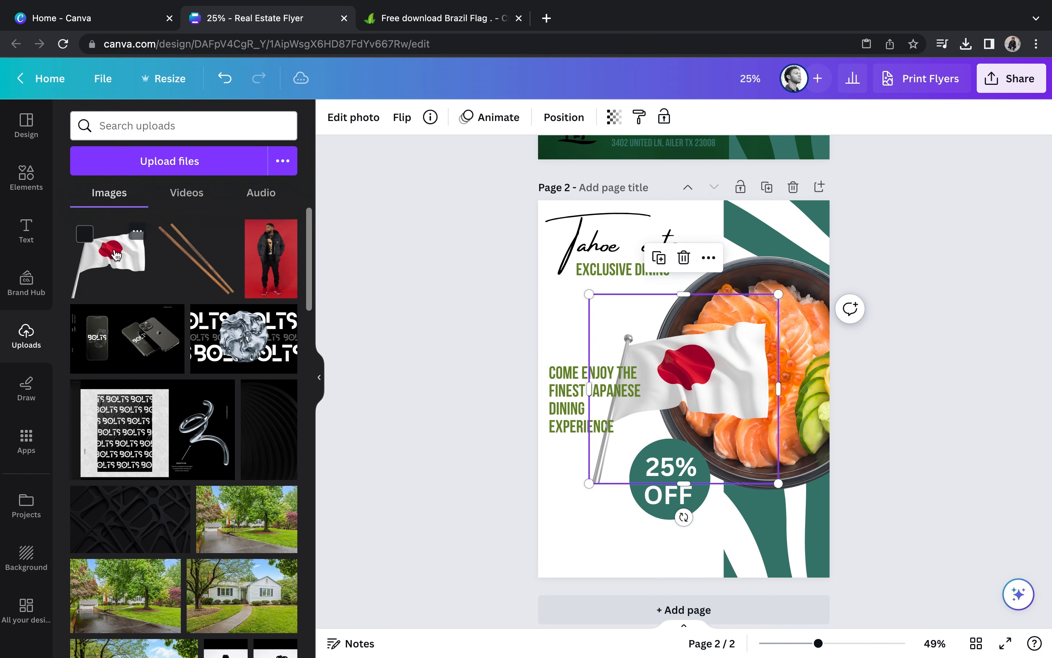
{"action": "key", "text": "Delete"}
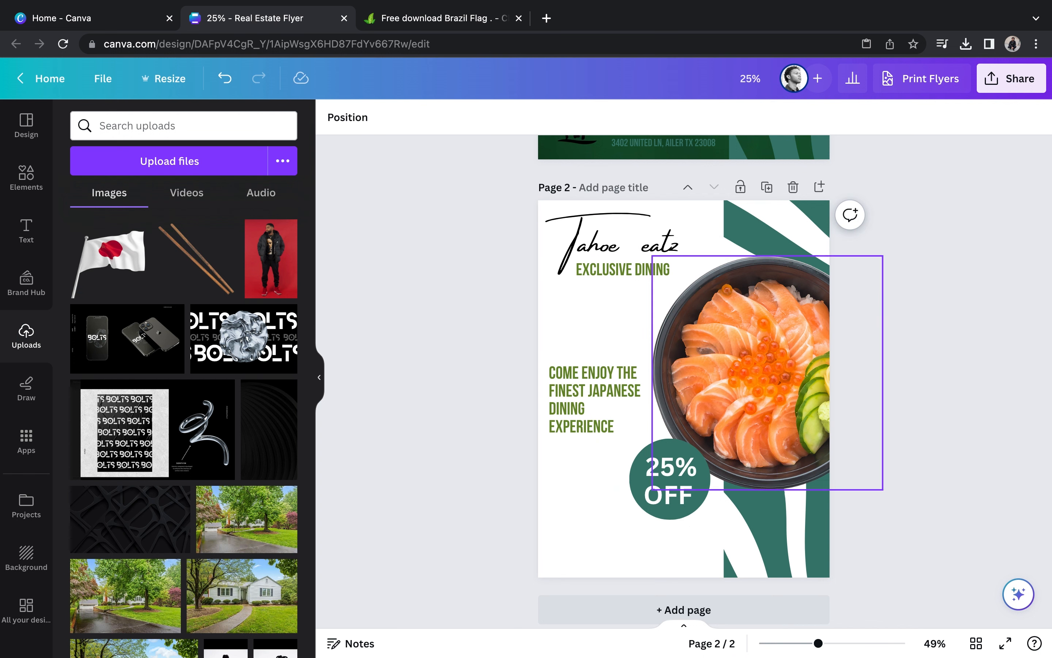
{"action": "left_click", "coordinate": [579, 500]}
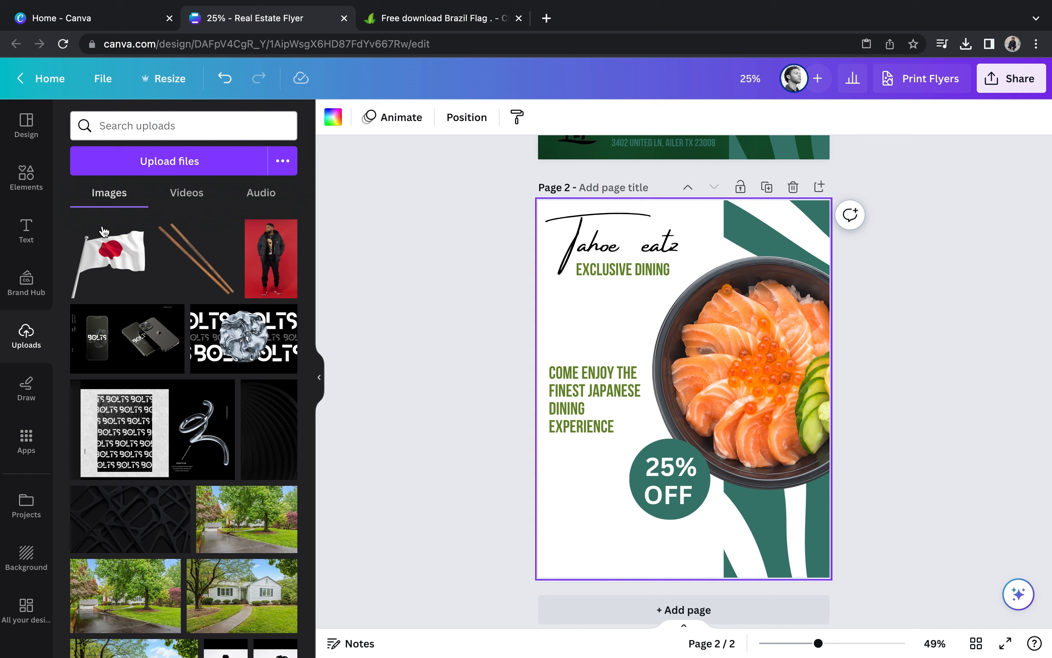
Find the black calligraphy image among the uploads with "japanese" and place it below the paragraph, beside the 25% OFF badge
{"action": "type", "text": "J"}
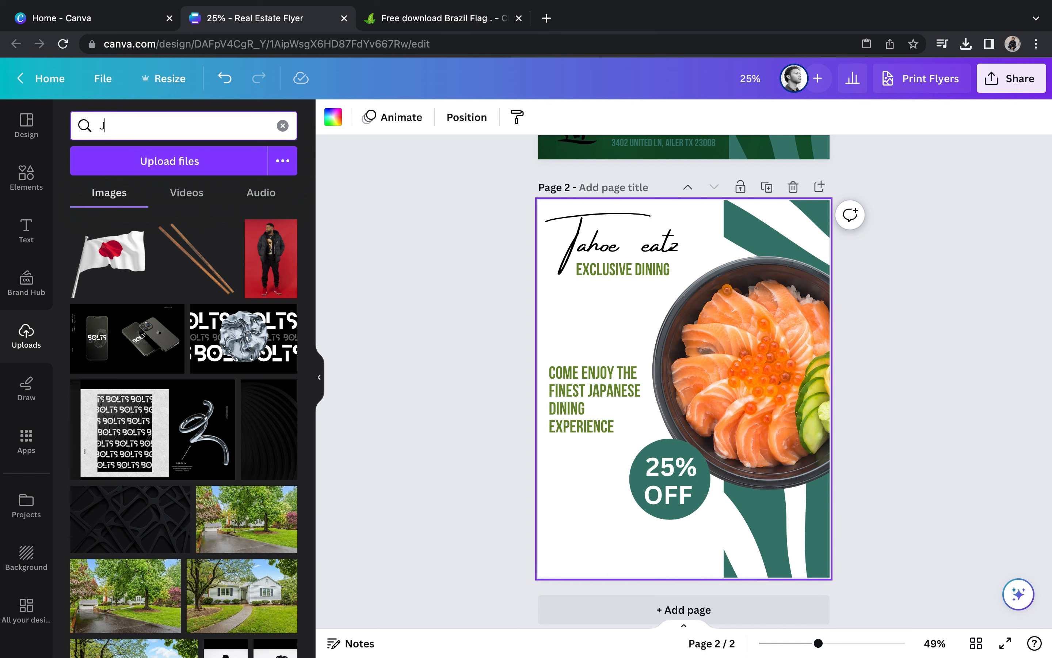
{"action": "type", "text": "A"}
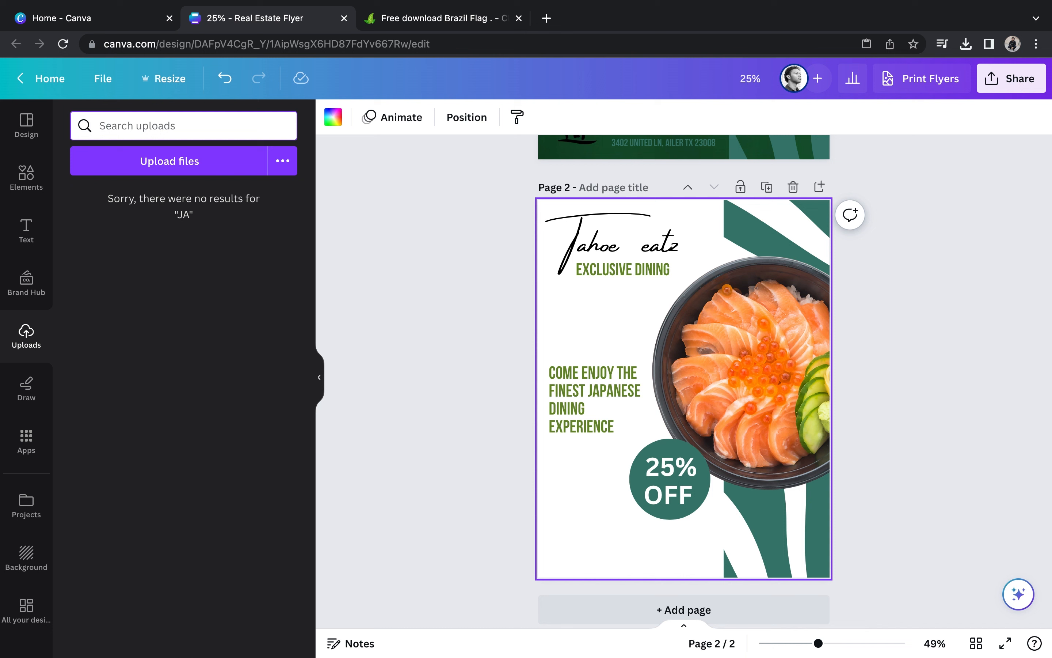
{"action": "type", "text": "japanese"}
{"action": "left_click", "coordinate": [185, 423]}
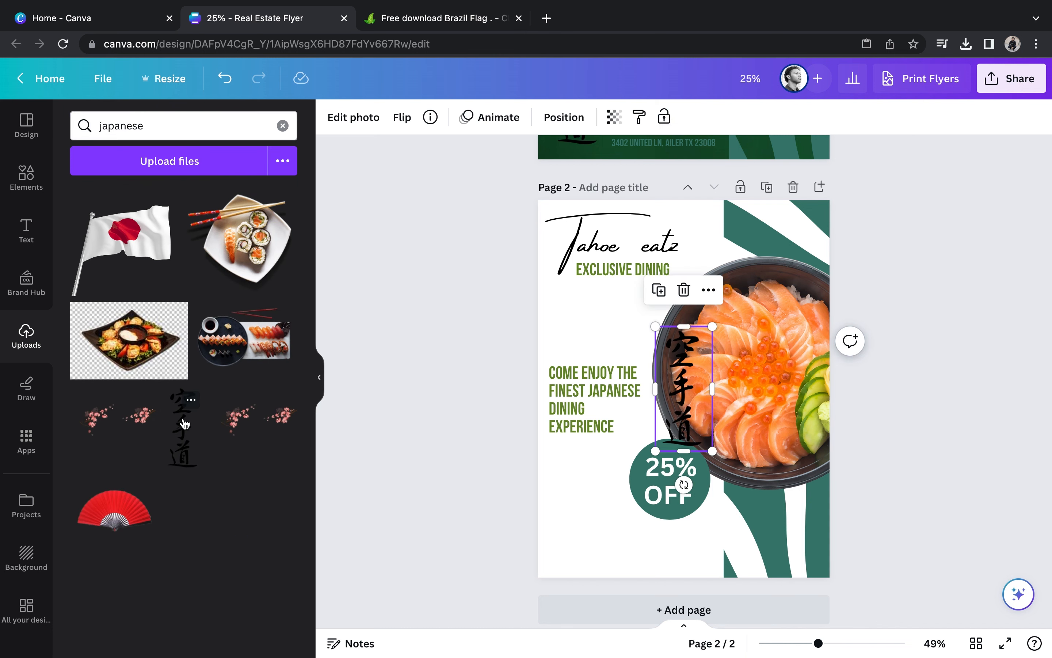
{"action": "left_click_drag", "start_coordinate": [689, 355], "coordinate": [587, 477]}
{"action": "left_click", "coordinate": [919, 415]}
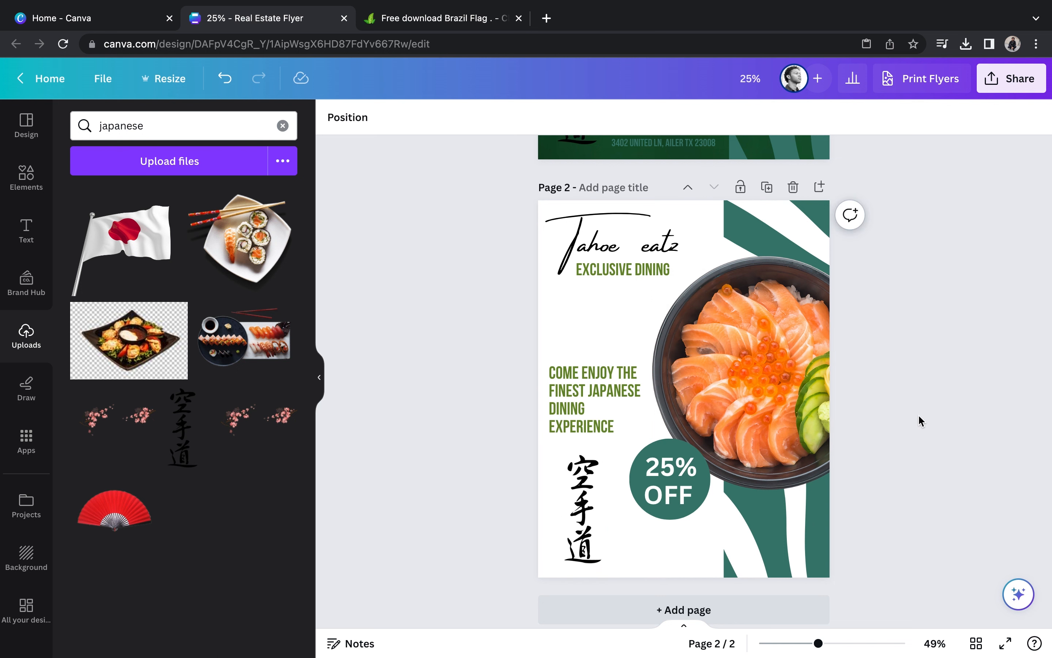
Shift the "COME ENJOY THE FINEST JAPANESE DINING EXPERIENCE" paragraph slightly up, away from the calligraphy
{"action": "left_click_drag", "start_coordinate": [607, 392], "coordinate": [606, 385]}
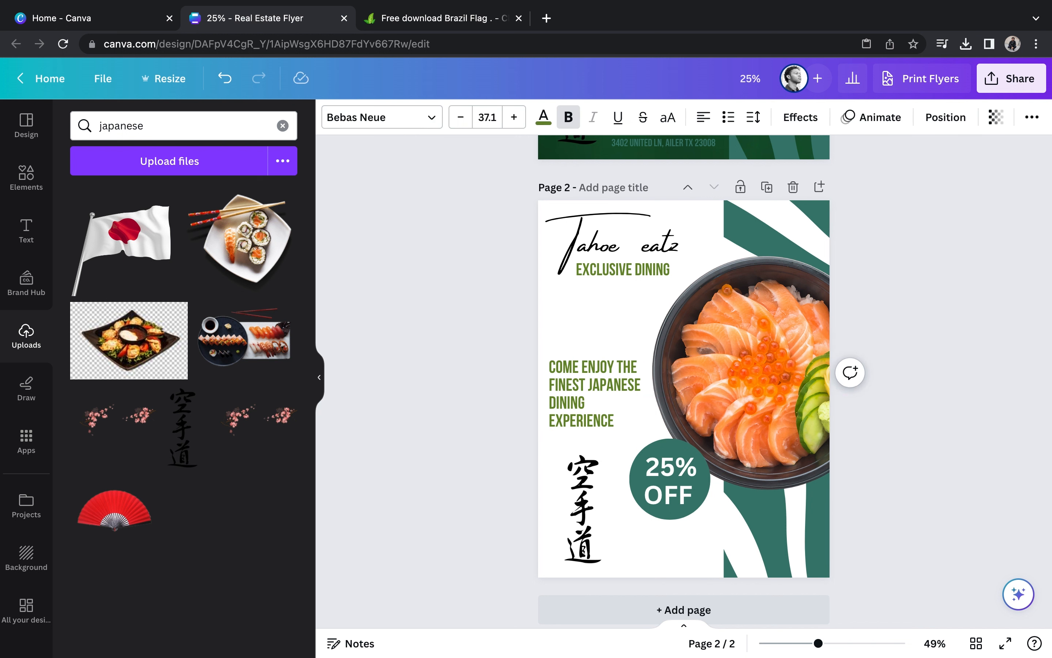
{"action": "left_click", "coordinate": [968, 406]}
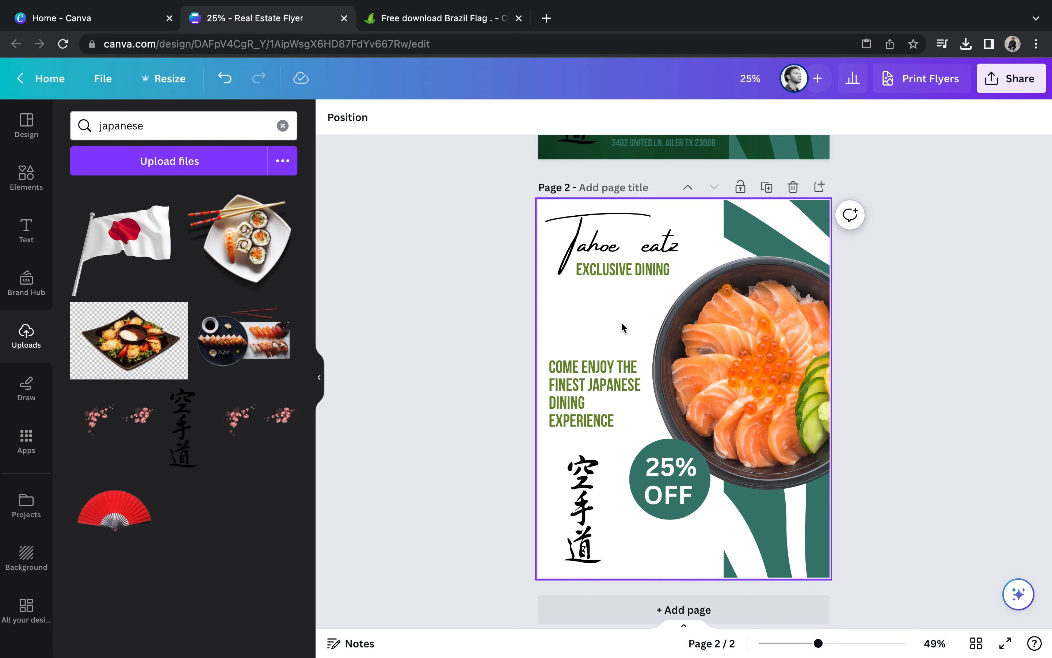
{"action": "left_click", "coordinate": [609, 323]}
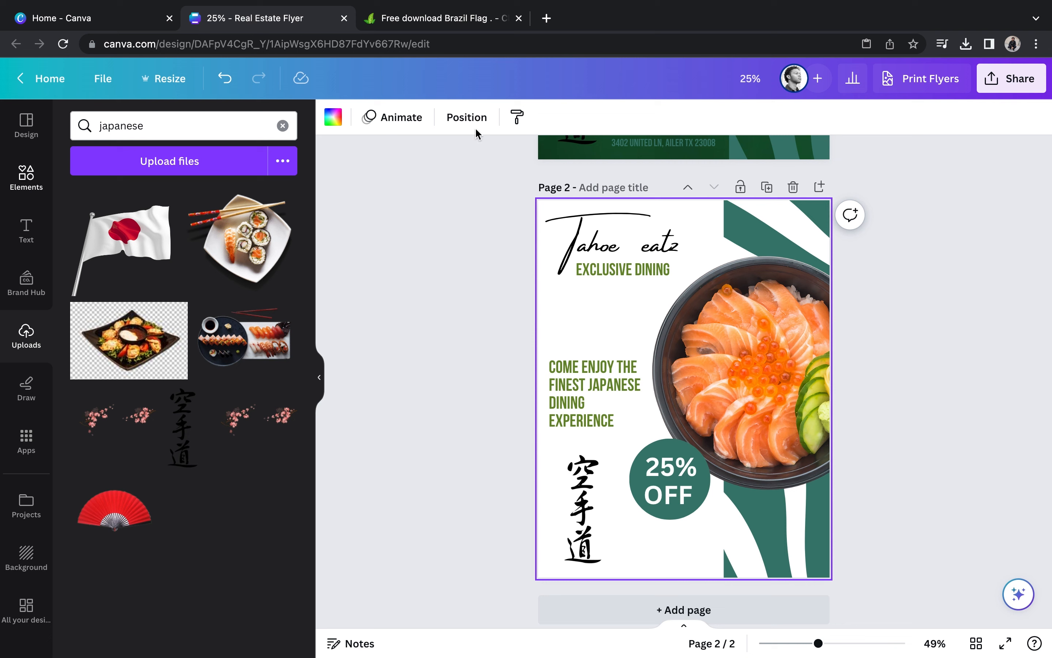
Search the elements for "green background" and show all matching photos
{"action": "left_click", "coordinate": [122, 125]}
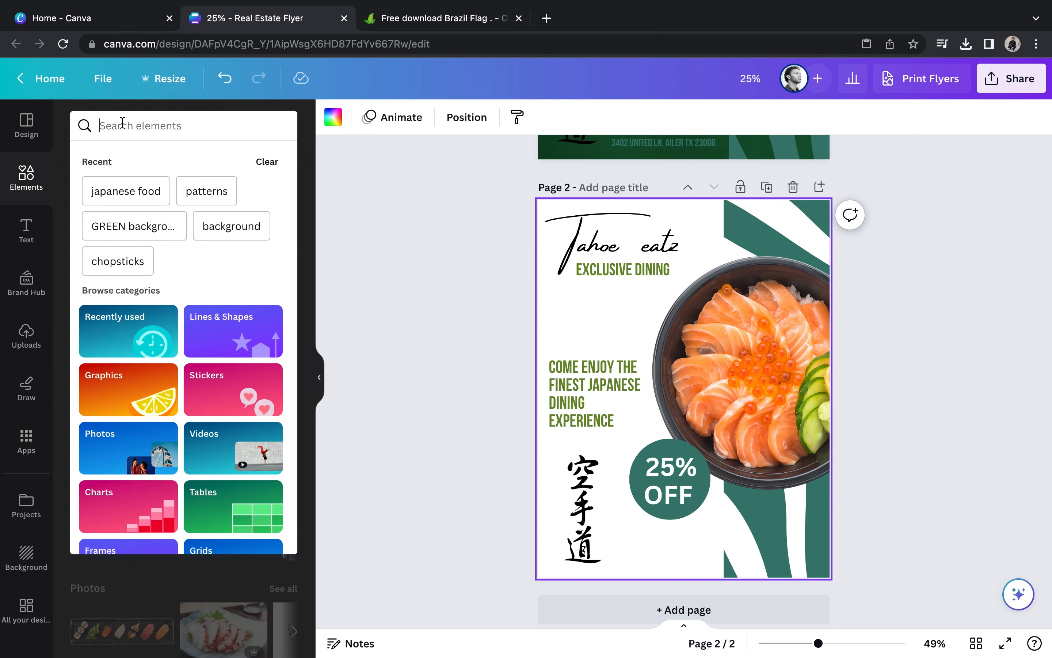
{"action": "type", "text": "gr"}
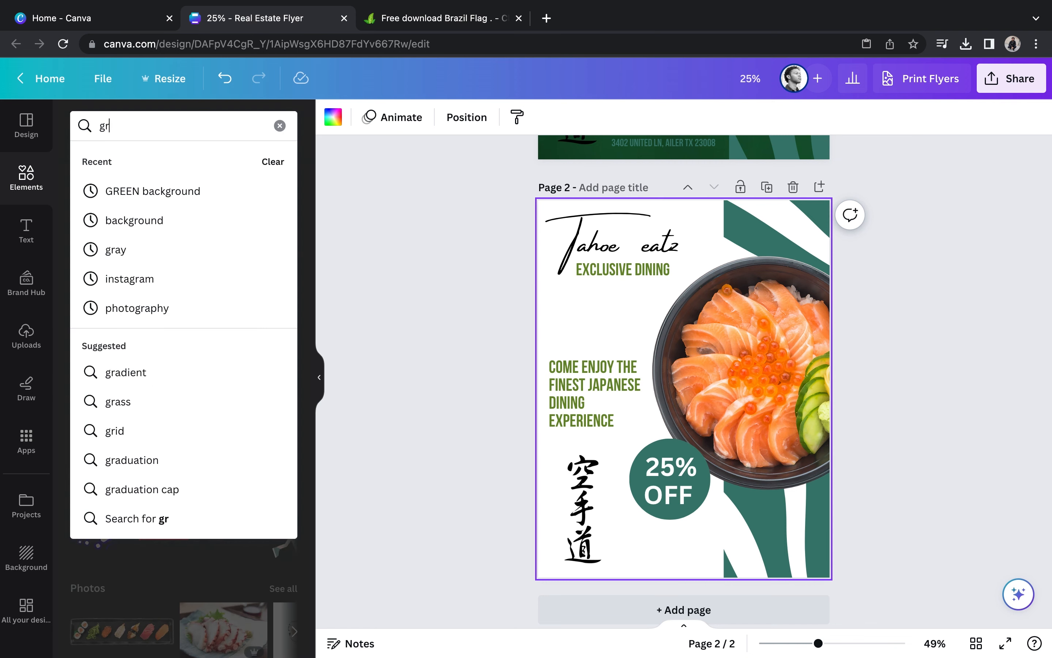
{"action": "type", "text": "een backgro"}
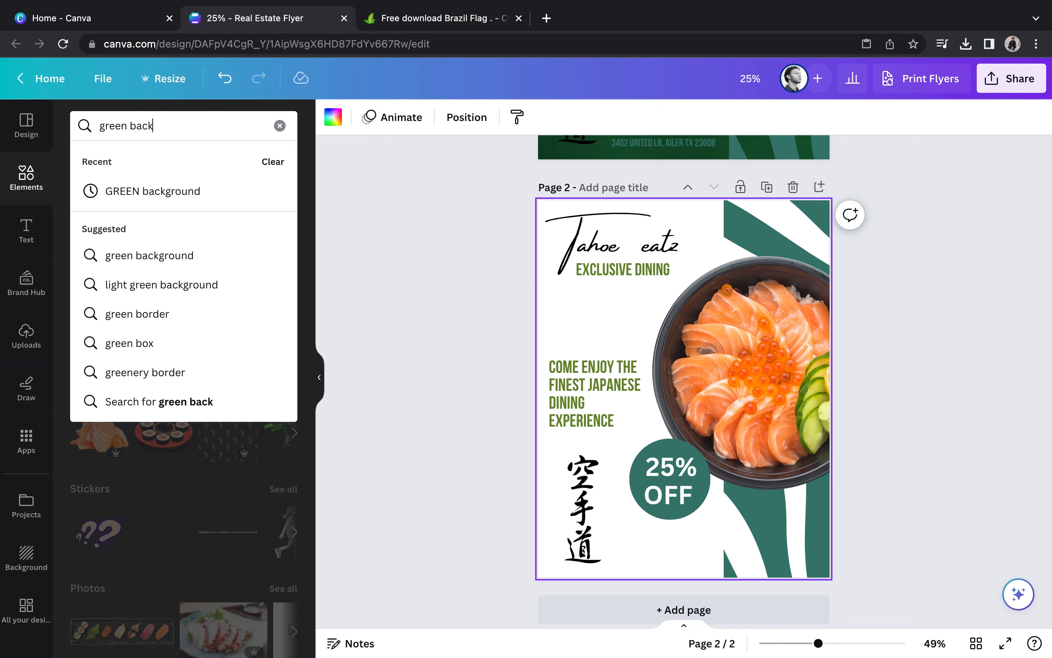
{"action": "key", "text": "Return"}
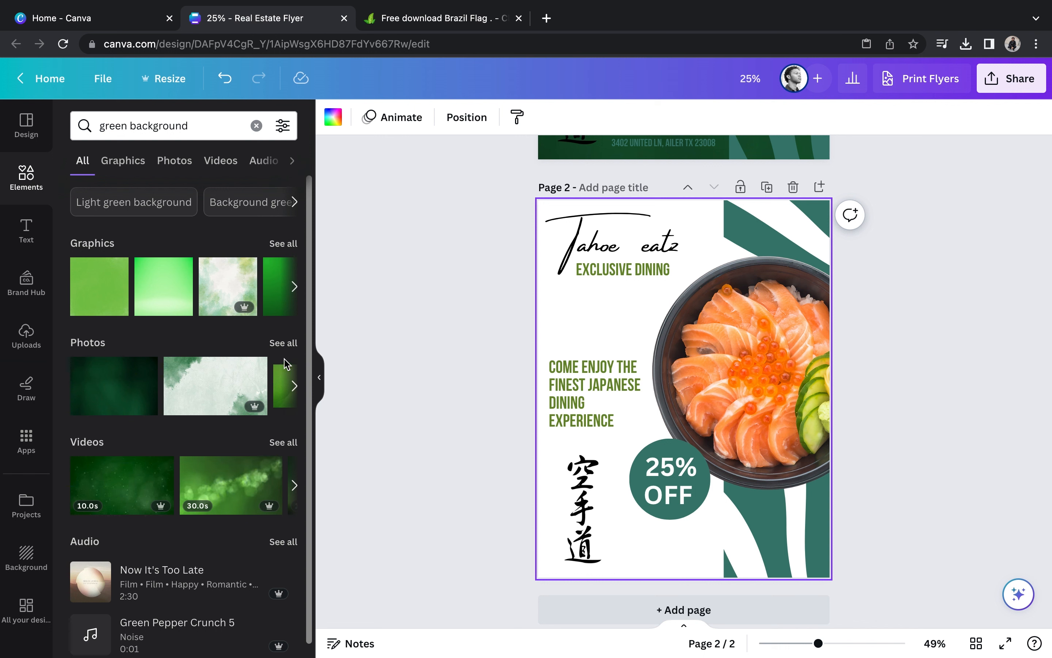
{"action": "left_click", "coordinate": [285, 343]}
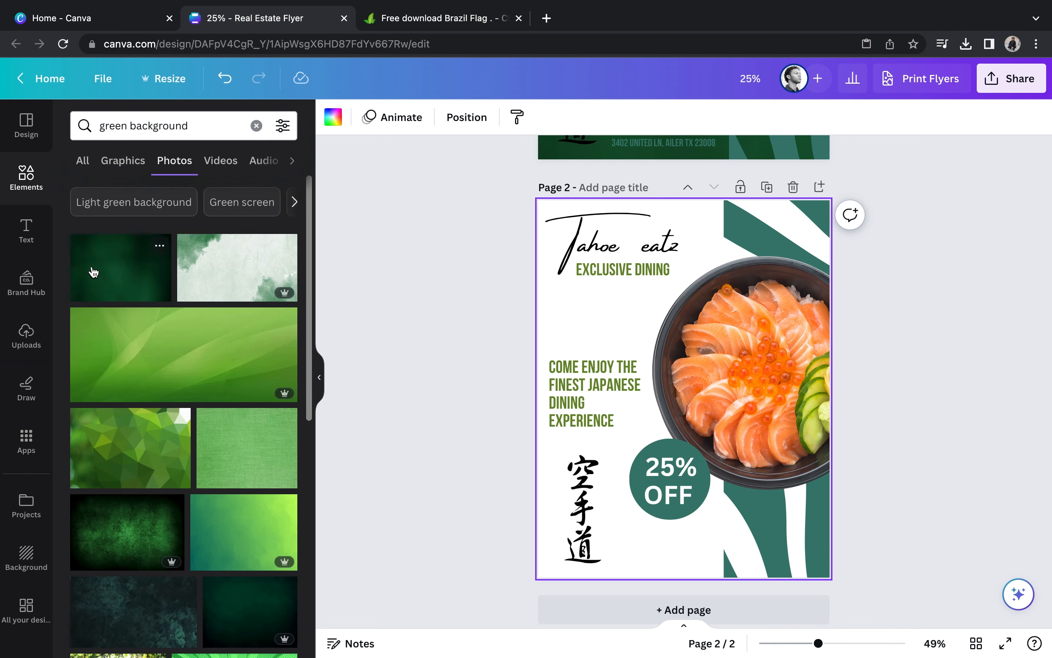
{"action": "left_click", "coordinate": [93, 272]}
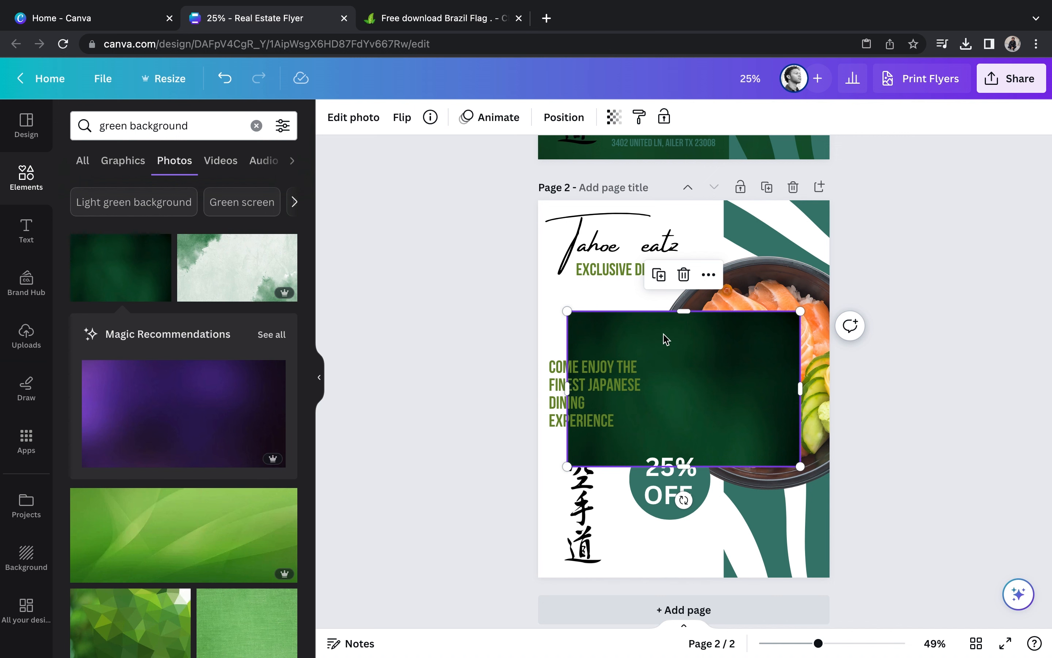
{"action": "left_click_drag", "start_coordinate": [684, 313], "coordinate": [682, 217]}
{"action": "key", "text": "Delete"}
Fill page 2 with the dark green blurred photo and send it behind all other elements
{"action": "left_click_drag", "start_coordinate": [130, 274], "coordinate": [565, 277]}
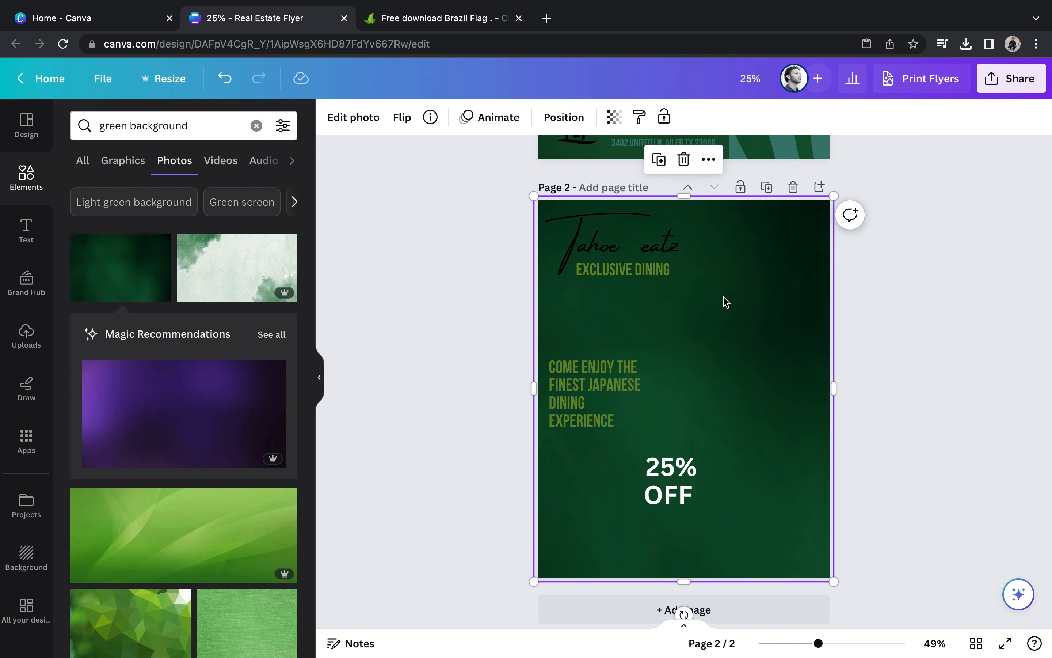
{"action": "left_click", "coordinate": [564, 117]}
{"action": "left_click", "coordinate": [223, 185]}
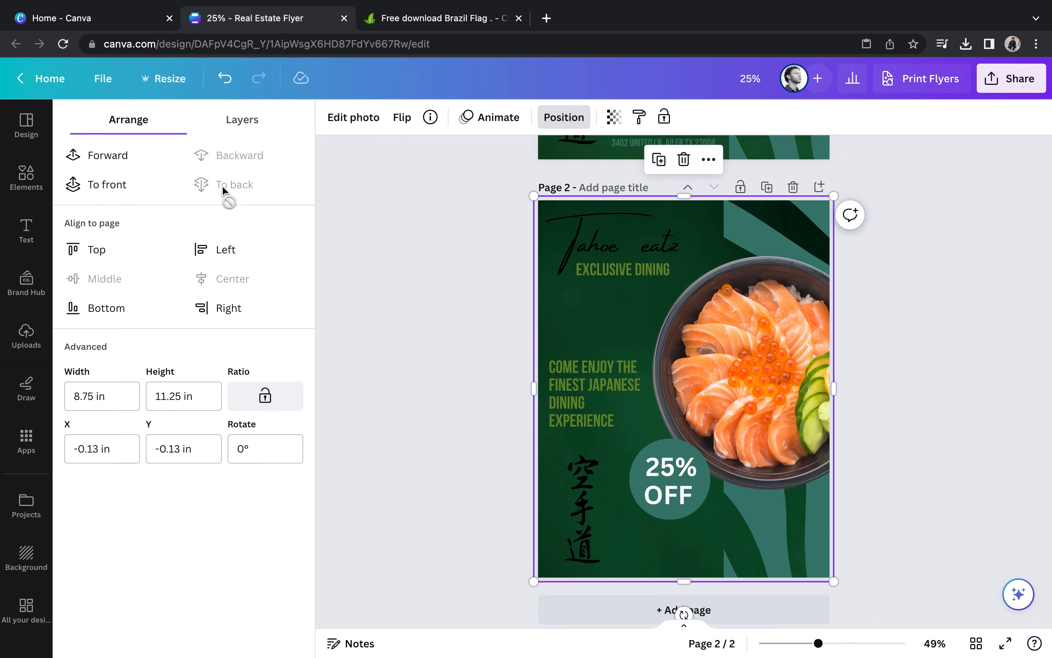
{"action": "left_click", "coordinate": [121, 162]}
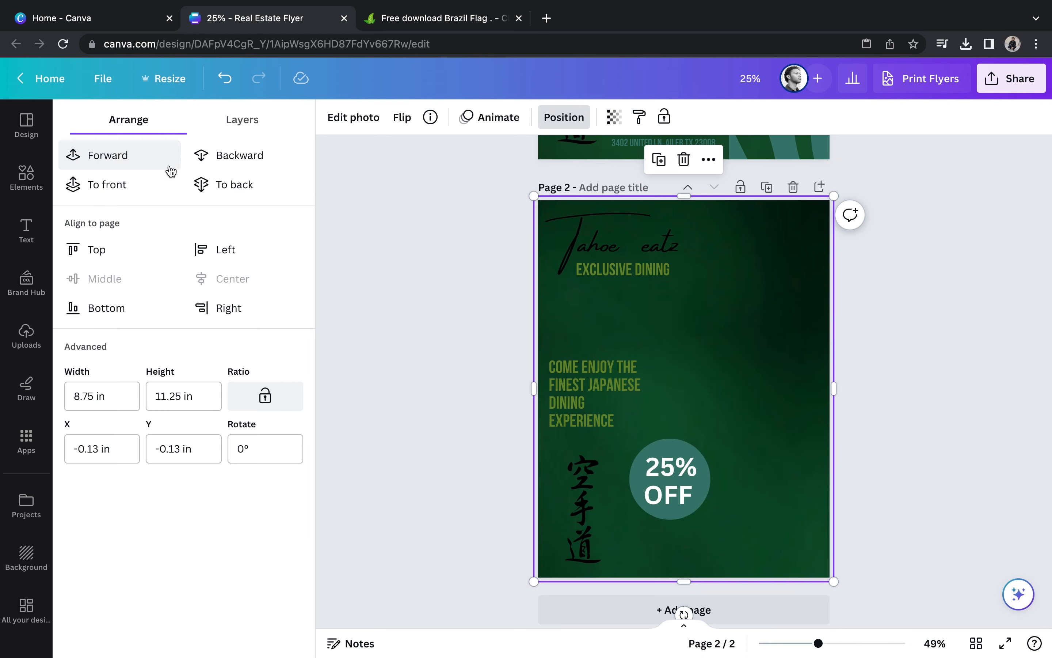
{"action": "left_click", "coordinate": [235, 184]}
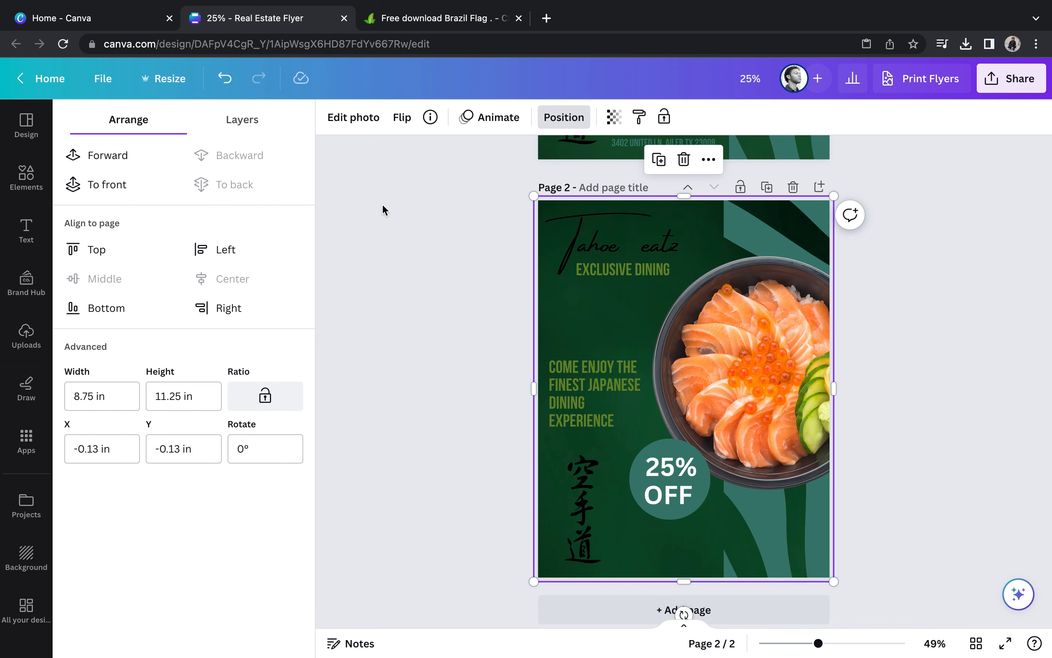
{"action": "key", "text": "Escape"}
{"action": "left_click", "coordinate": [28, 178]}
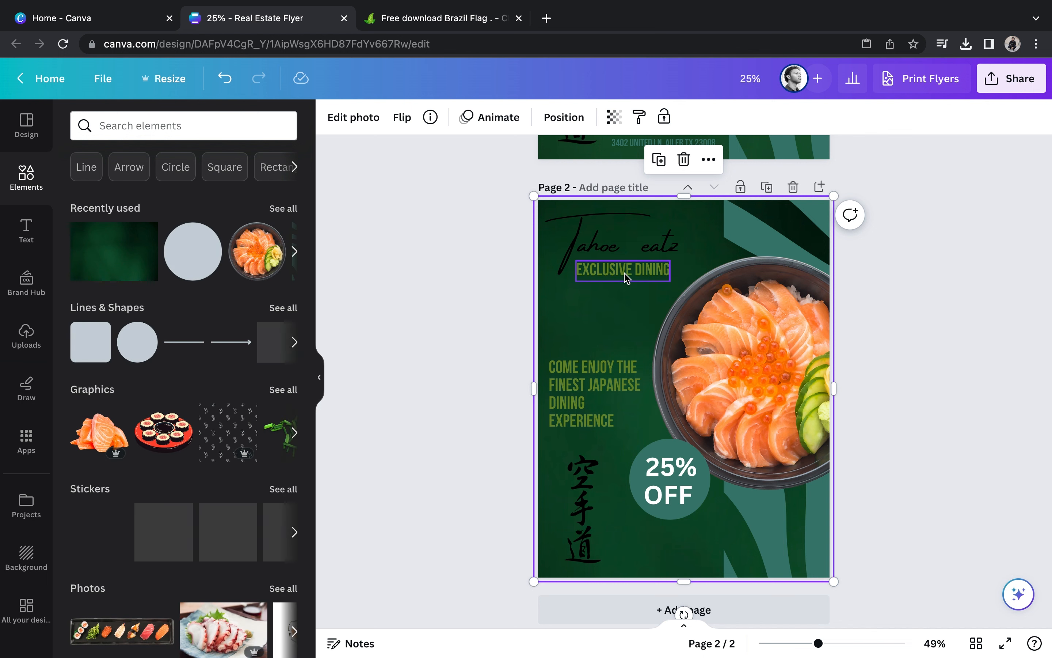
Recolour the "Tahoe eatz" title on page 2 white
{"action": "left_click", "coordinate": [597, 233]}
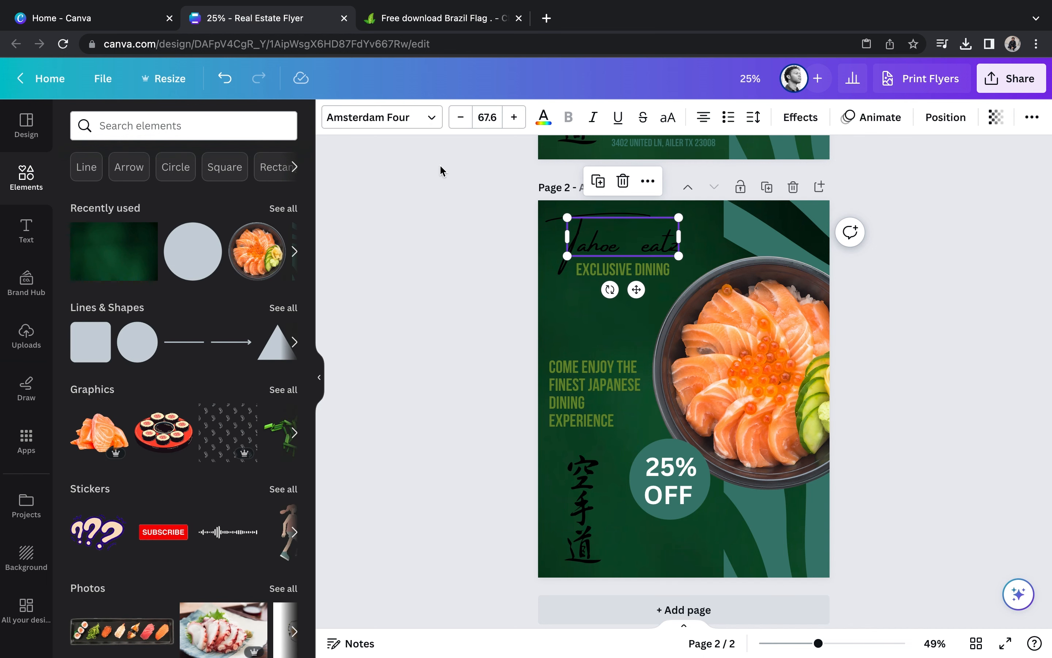
{"action": "left_click", "coordinate": [544, 117]}
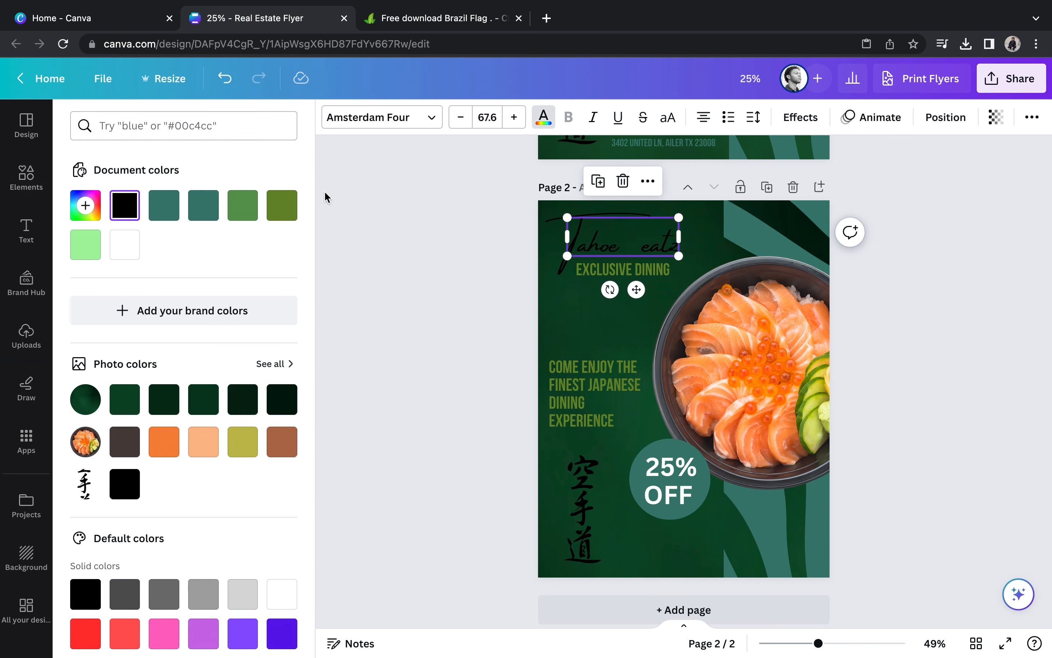
{"action": "left_click", "coordinate": [124, 242]}
{"action": "left_click", "coordinate": [429, 263]}
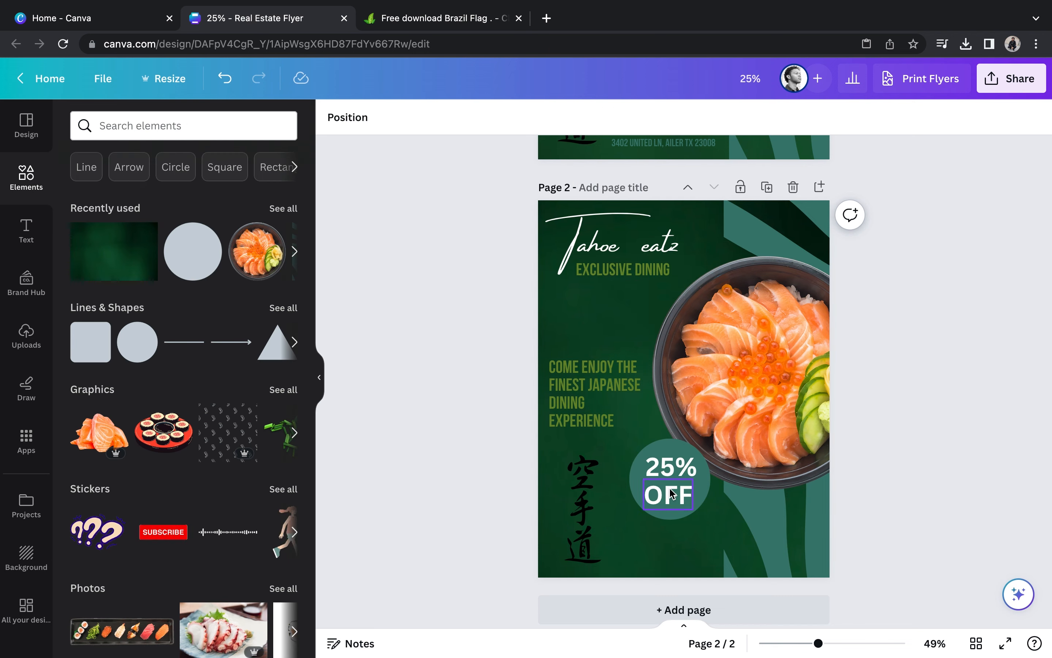
Copy the "EXCLUSIVE DINING" text and place the copy near the bottom edge of page 2, below the 25% OFF badge
{"action": "right_click", "coordinate": [627, 276]}
{"action": "left_click", "coordinate": [666, 300]}
{"action": "right_click", "coordinate": [636, 304]}
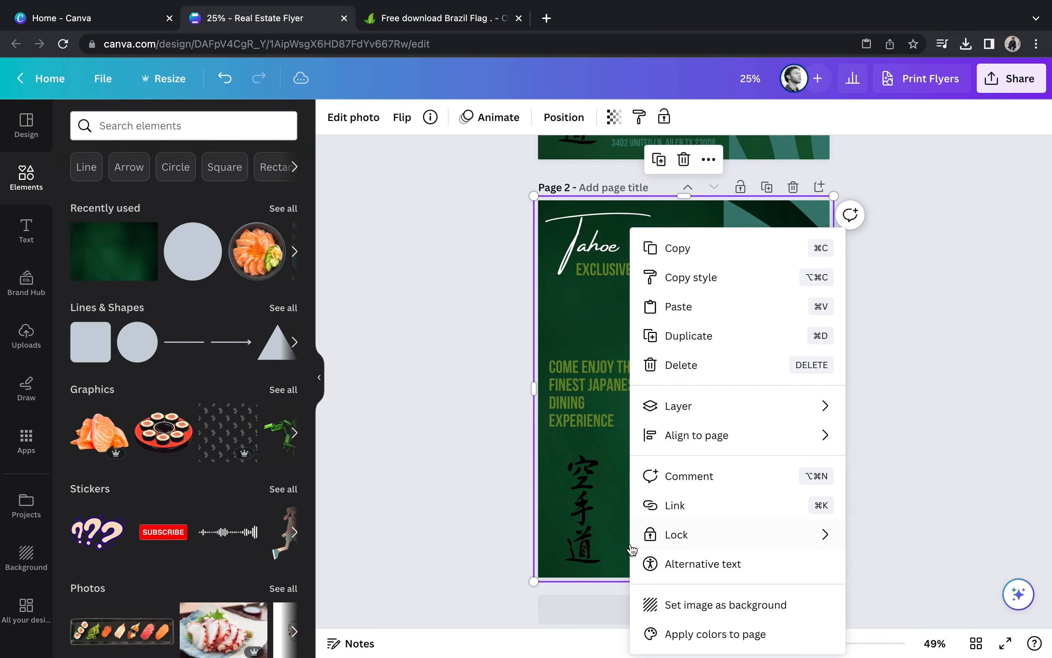
{"action": "left_click", "coordinate": [693, 310]}
{"action": "left_click_drag", "start_coordinate": [626, 283], "coordinate": [668, 565]}
Replace the copied text below the 25% OFF badge with the restaurant's street address
{"action": "double_click", "coordinate": [667, 564]}
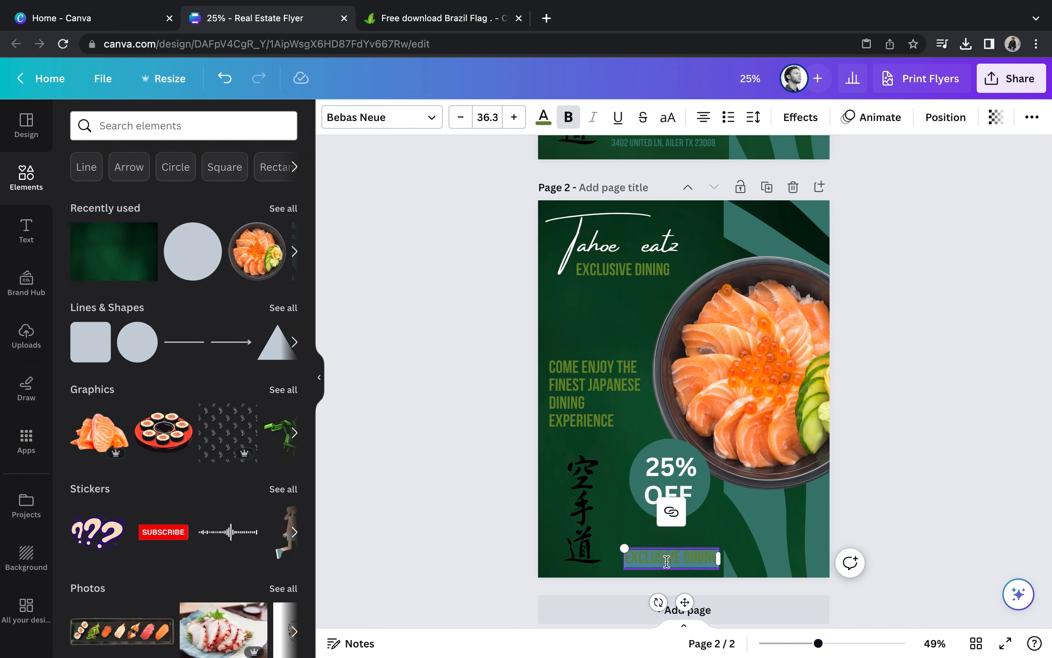
{"action": "type", "text": "3407 A"}
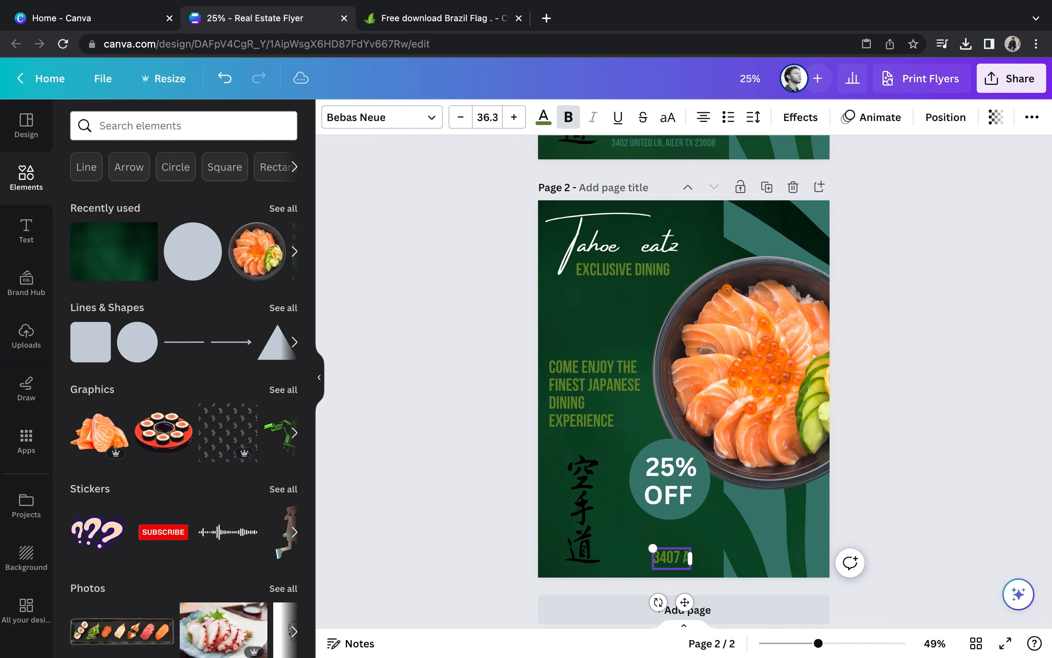
{"action": "type", "text": "LLE"}
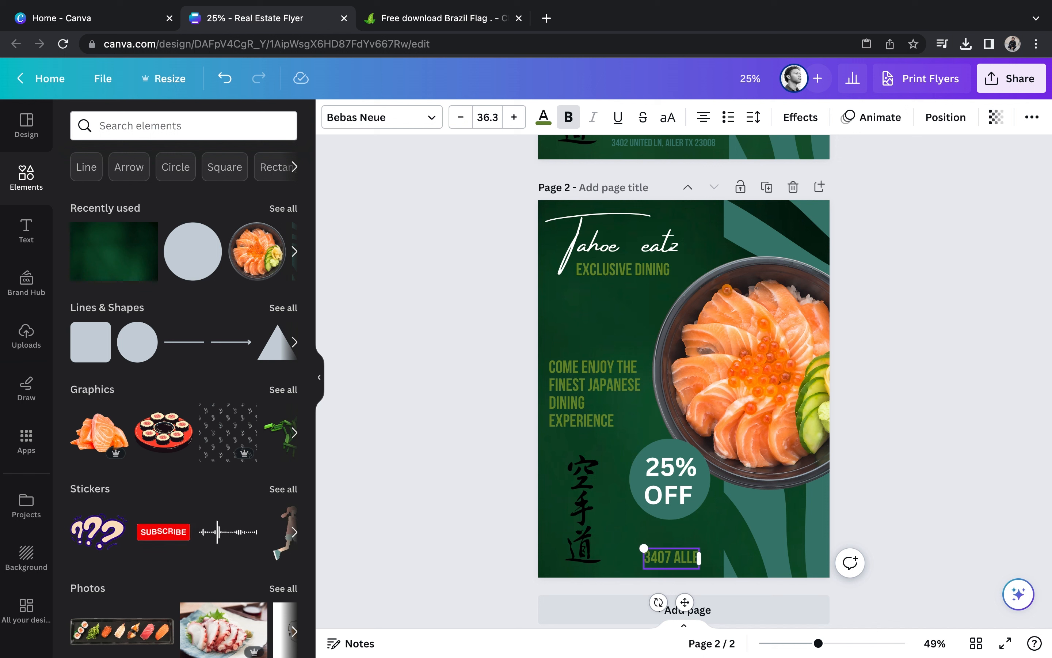
{"action": "type", "text": " LN,"}
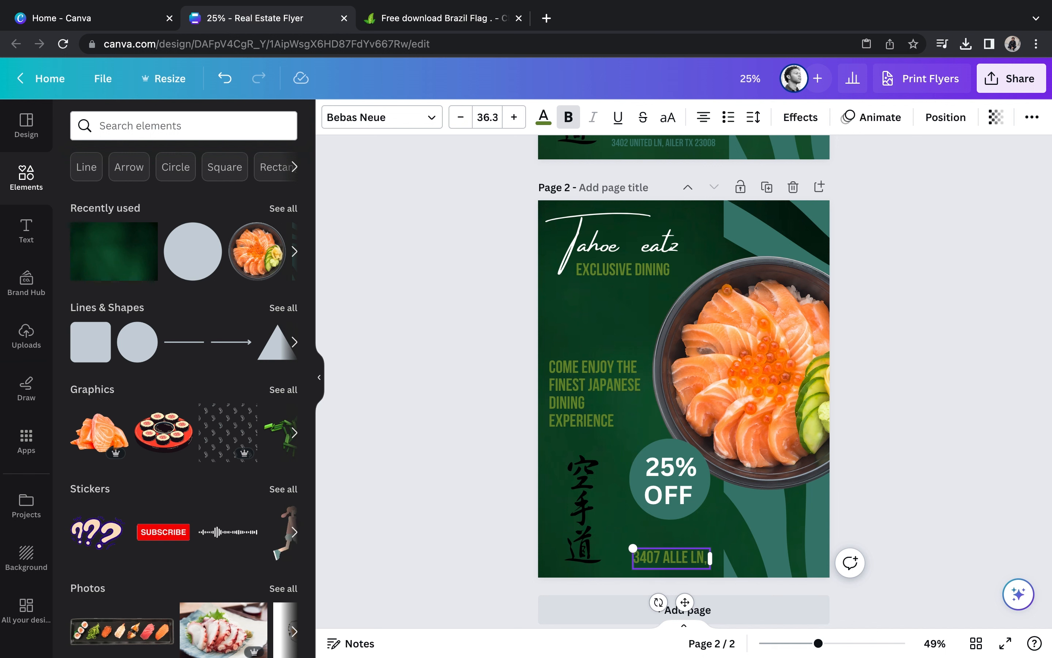
{"action": "type", "text": " YAN"}
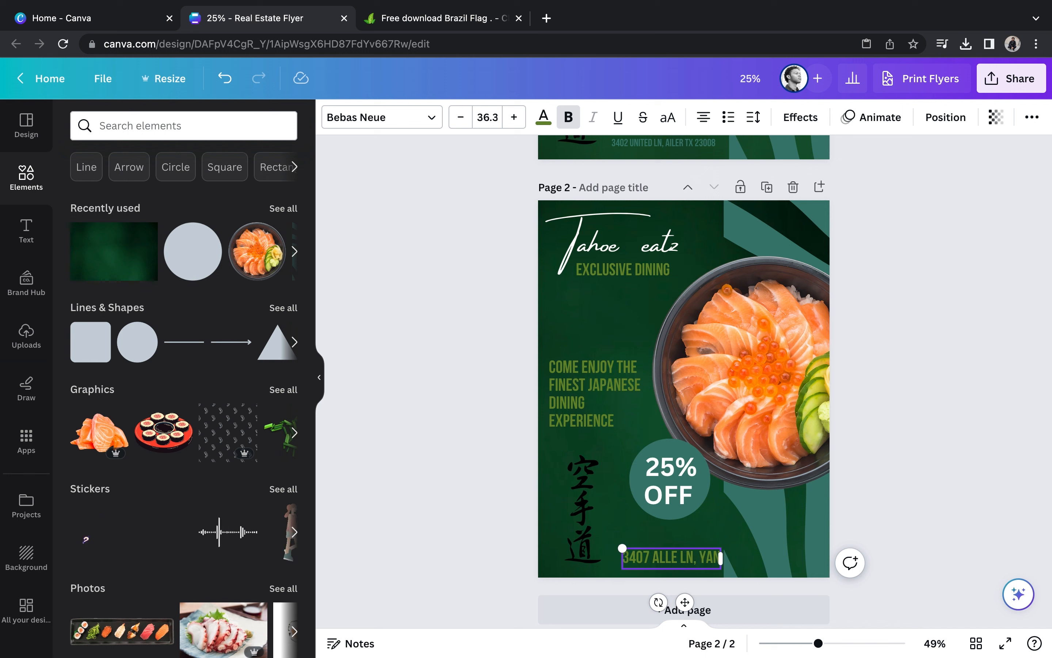
{"action": "type", "text": "SON TX 29904"}
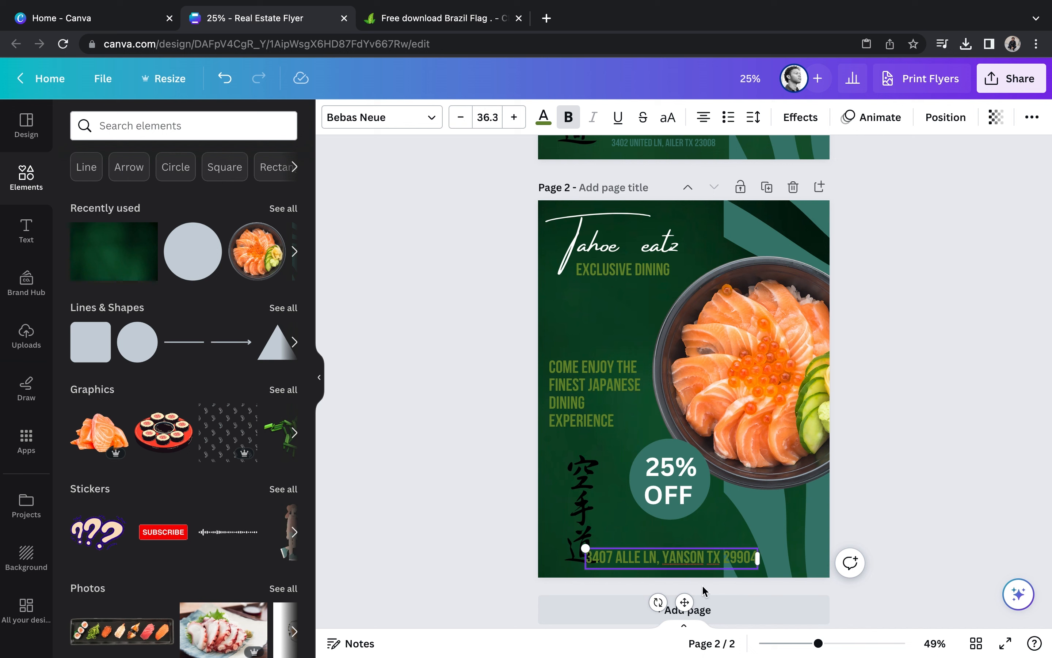
Reduce the address line to font size 19 and place it beside the base of the calligraphy, below the badge
{"action": "left_click_drag", "start_coordinate": [622, 551], "coordinate": [694, 558]}
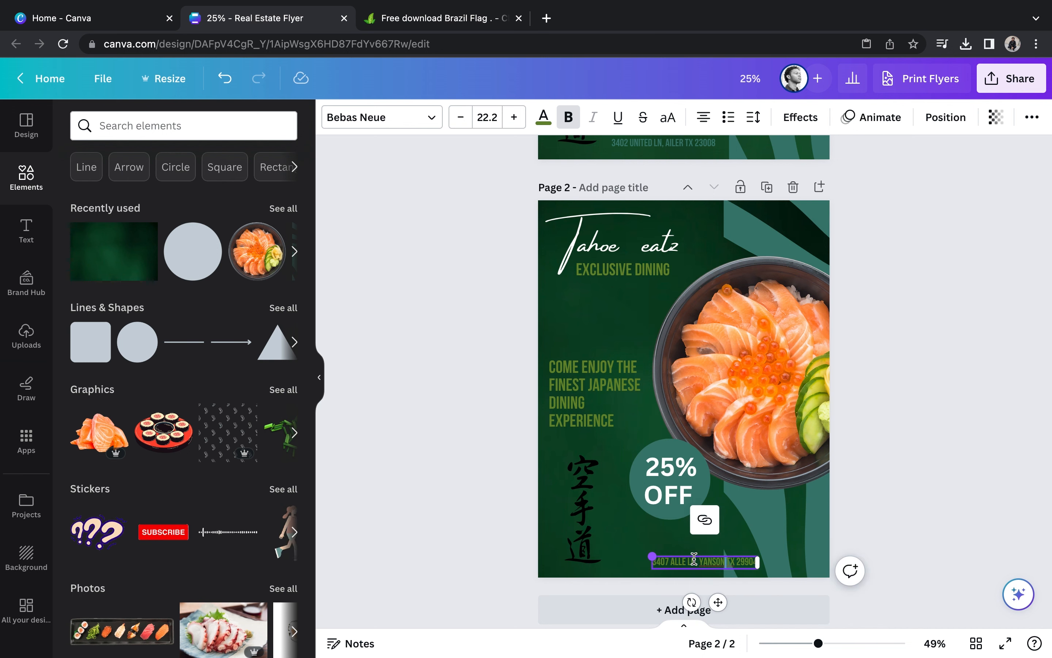
{"action": "left_click", "coordinate": [483, 116]}
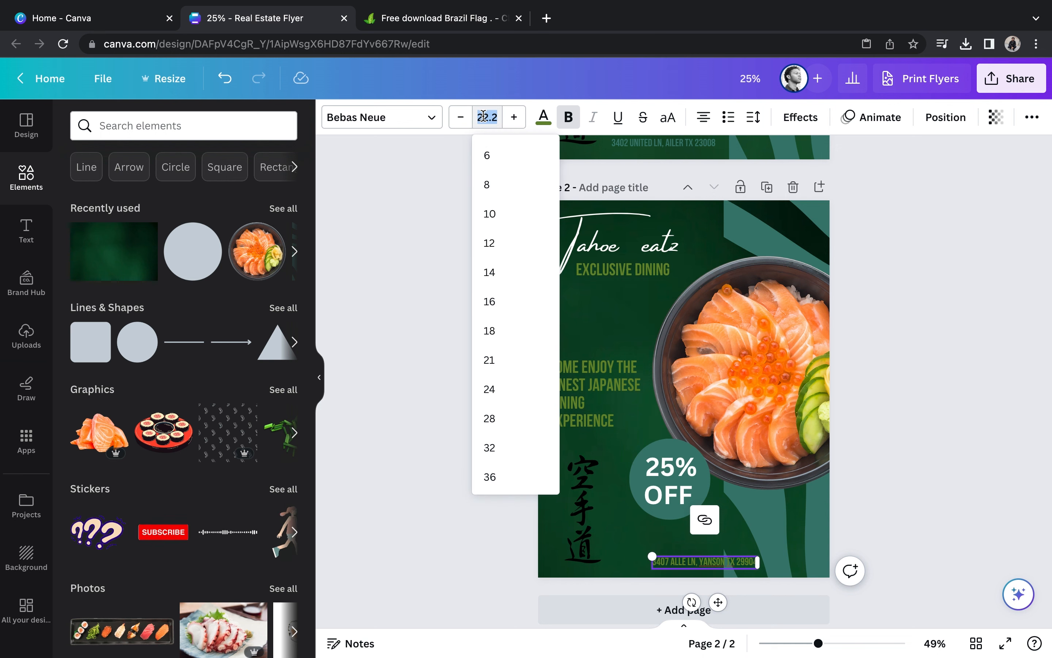
{"action": "left_click", "coordinate": [491, 302]}
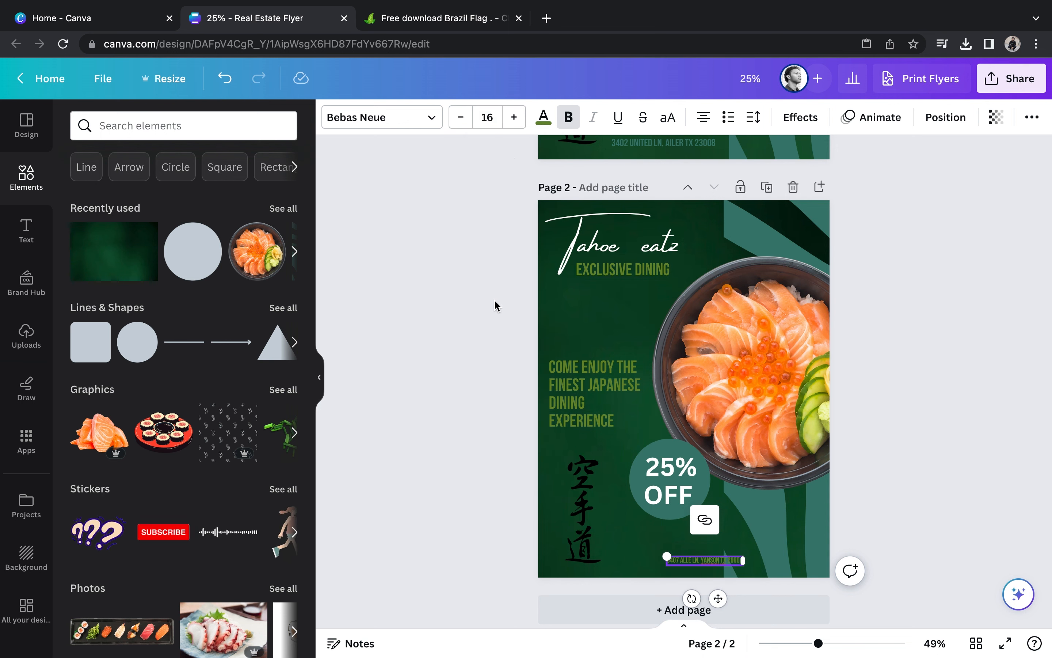
{"action": "left_click", "coordinate": [514, 118]}
{"action": "left_click", "coordinate": [514, 117]}
{"action": "left_click", "coordinate": [515, 117]}
{"action": "left_click_drag", "start_coordinate": [718, 598], "coordinate": [686, 610]}
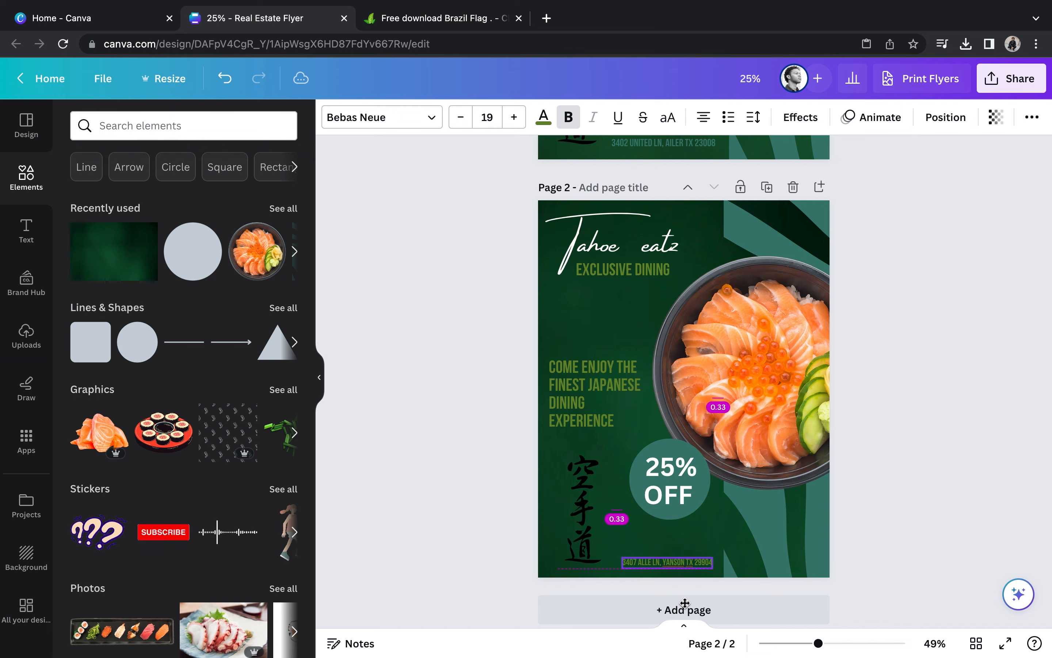
{"action": "left_click", "coordinate": [942, 457]}
Compare the finished page 2 flyer with the original on page 1
{"action": "scroll", "coordinate": [943, 456], "scroll_direction": "up", "scroll_amount": 5}
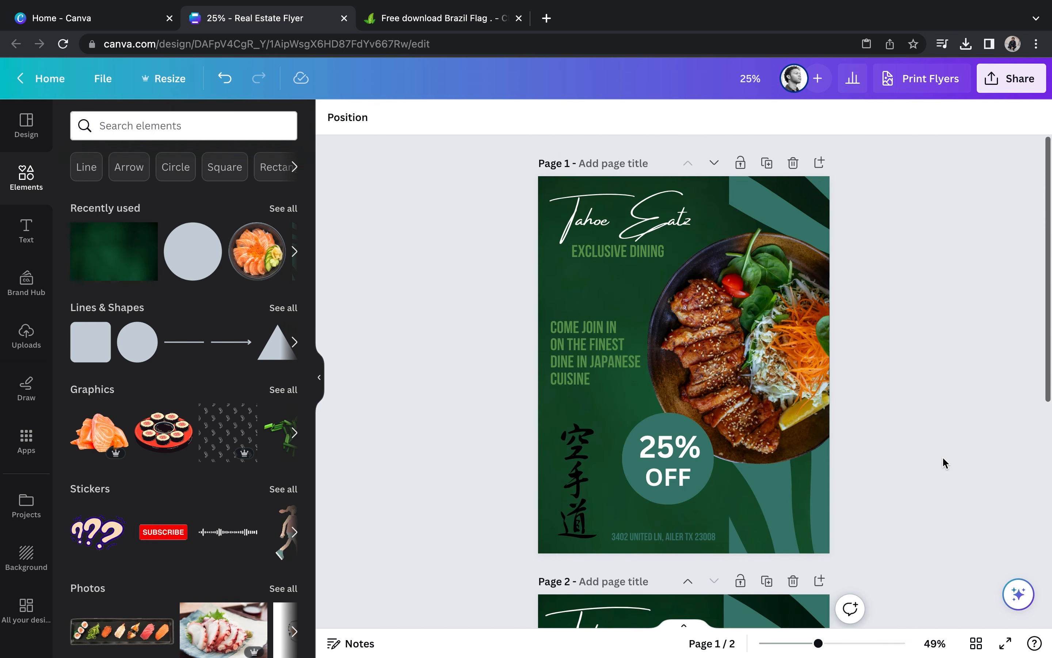
{"action": "scroll", "coordinate": [943, 456], "scroll_direction": "down", "scroll_amount": 5}
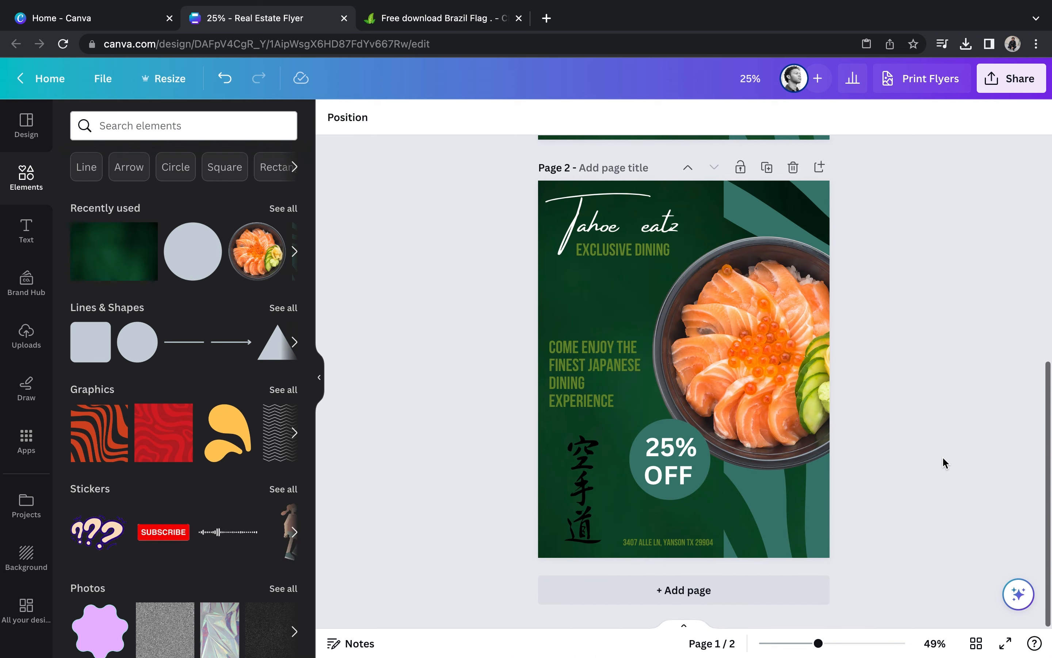
{"action": "scroll", "coordinate": [942, 457], "scroll_direction": "up", "scroll_amount": 5}
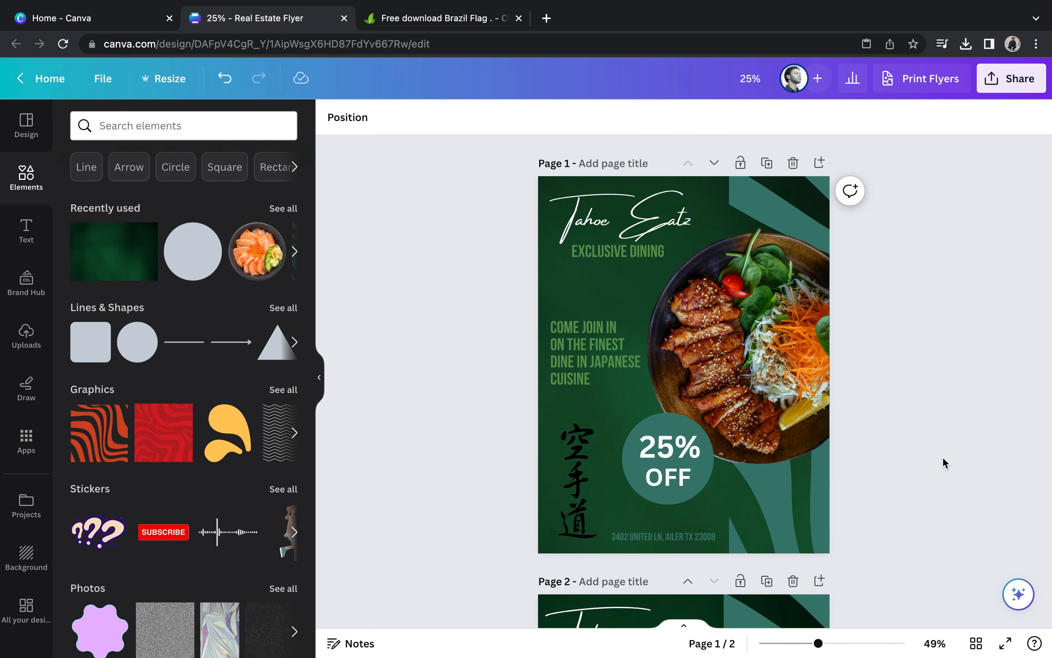
{"action": "scroll", "coordinate": [942, 456], "scroll_direction": "down", "scroll_amount": 5}
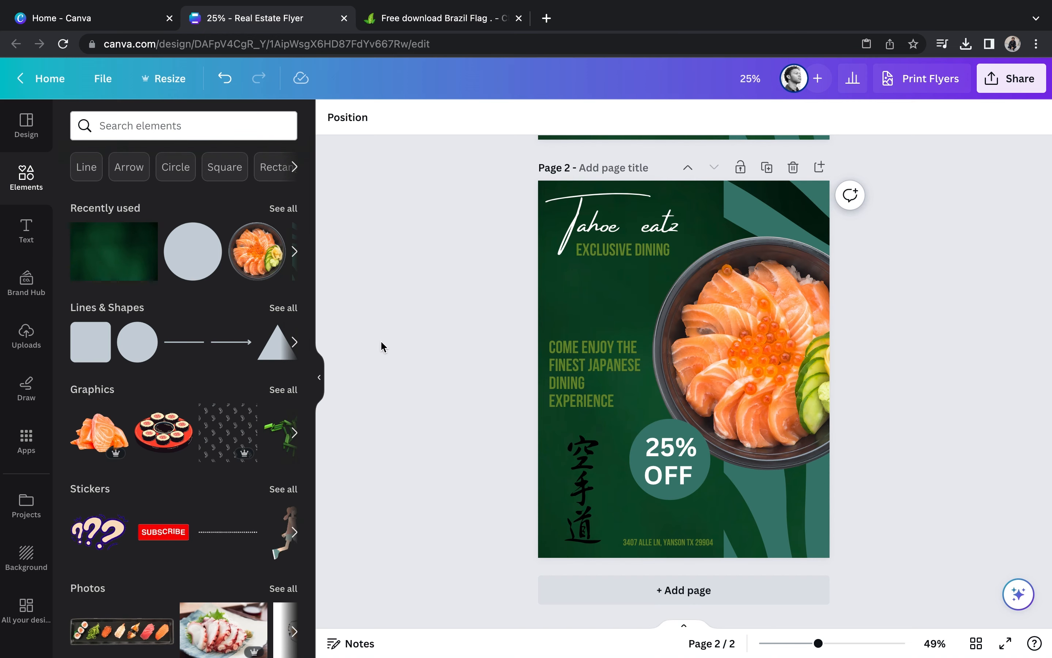
{"action": "scroll", "coordinate": [437, 315], "scroll_direction": "up", "scroll_amount": 5}
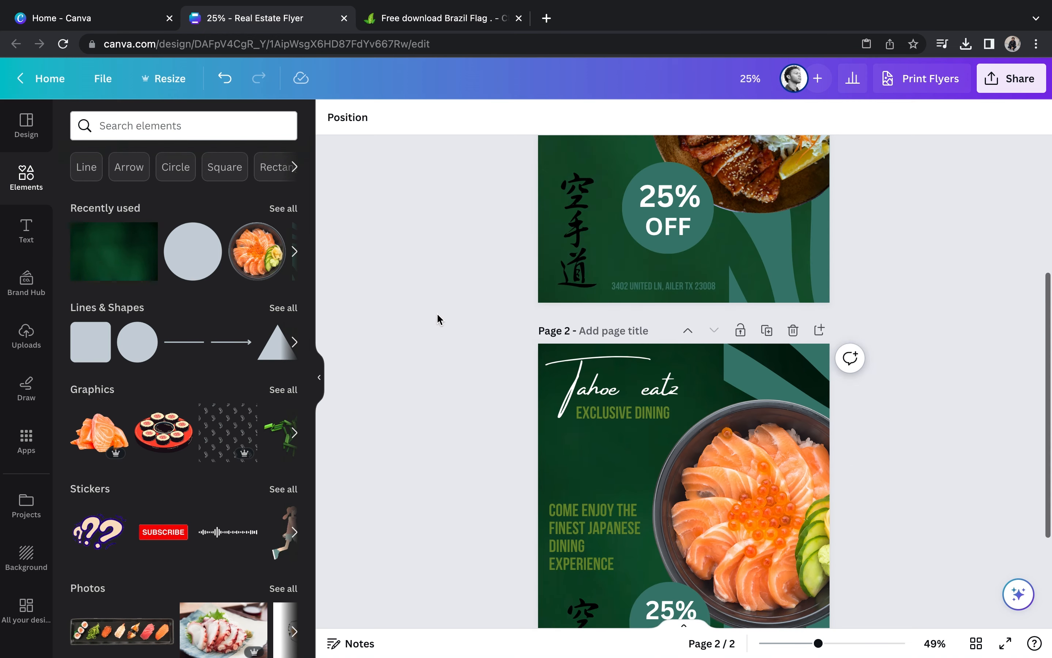
{"action": "scroll", "coordinate": [437, 315], "scroll_direction": "down", "scroll_amount": 5}
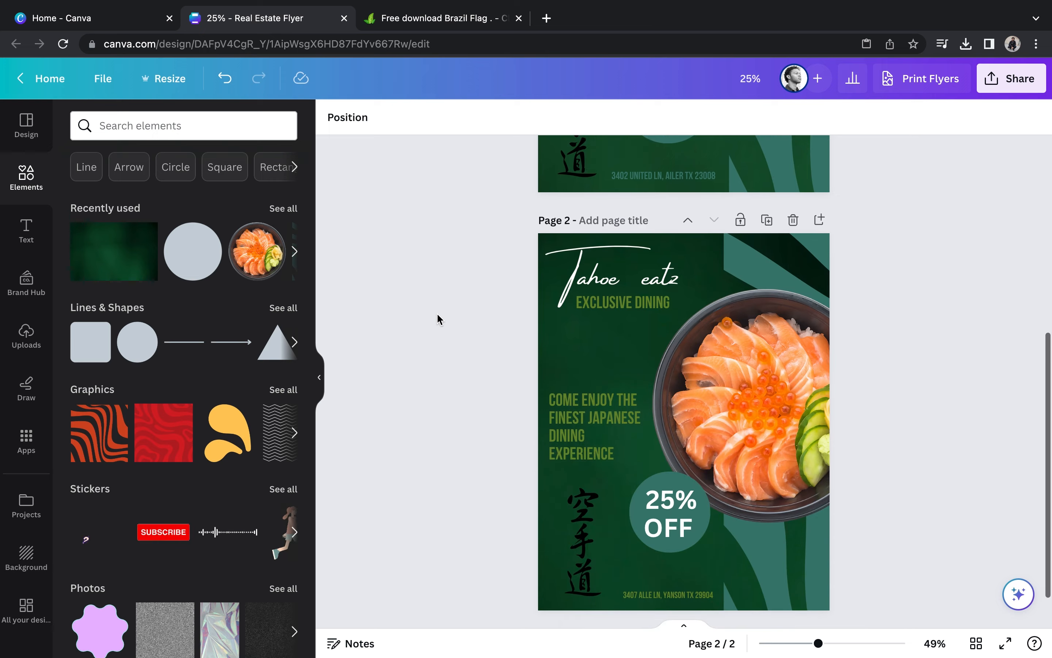